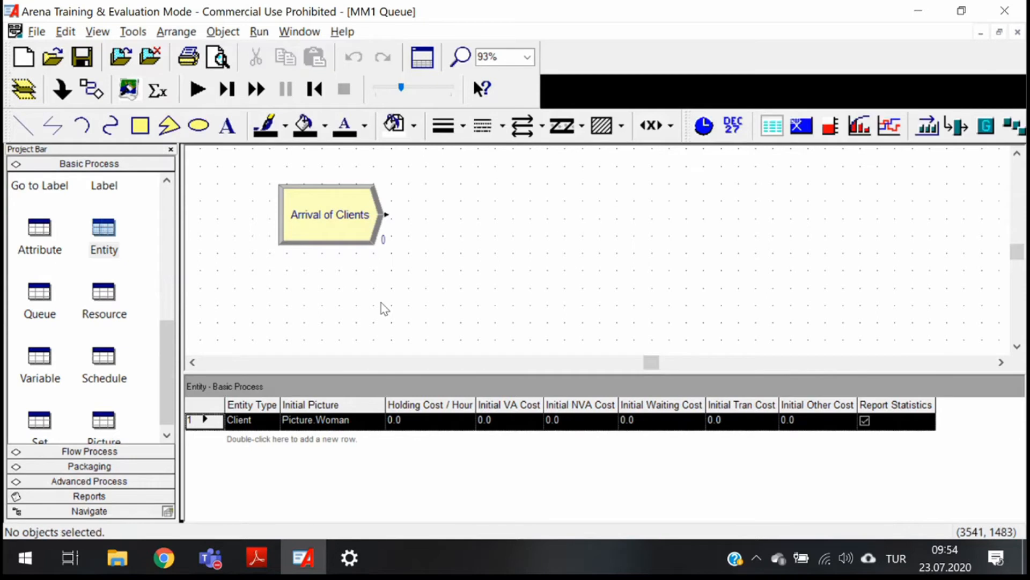
# Step: Move the Arrival of Clients module down and to the left on the model canvas
pyautogui.click(319, 211)
pyautogui.moveTo(320, 214); pyautogui.dragTo(285, 249)
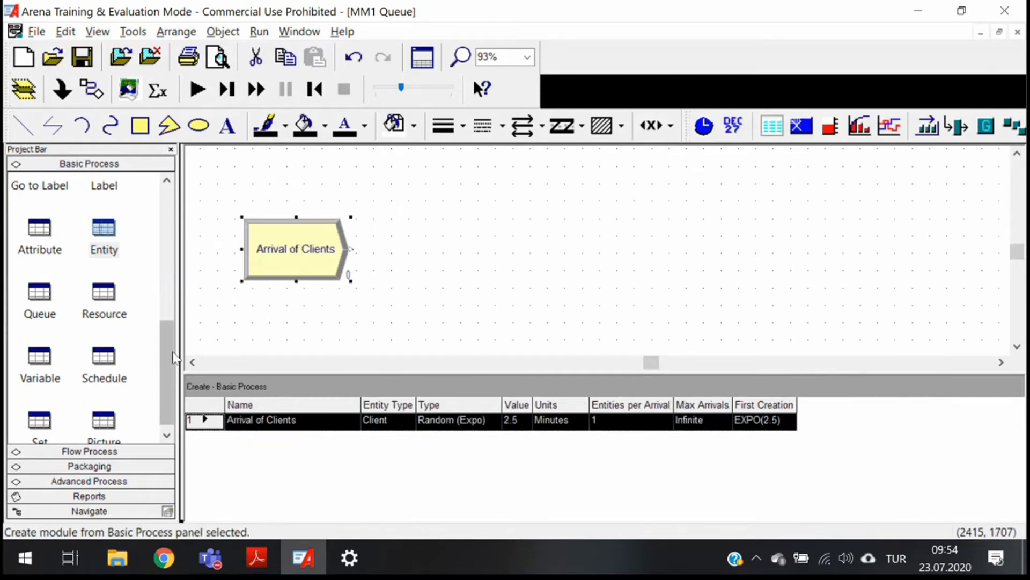
# Step: Place a Process module after the selected Arrival of Clients module and align it so the connection runs straight
pyautogui.moveTo(166, 359); pyautogui.dragTo(191, 219)
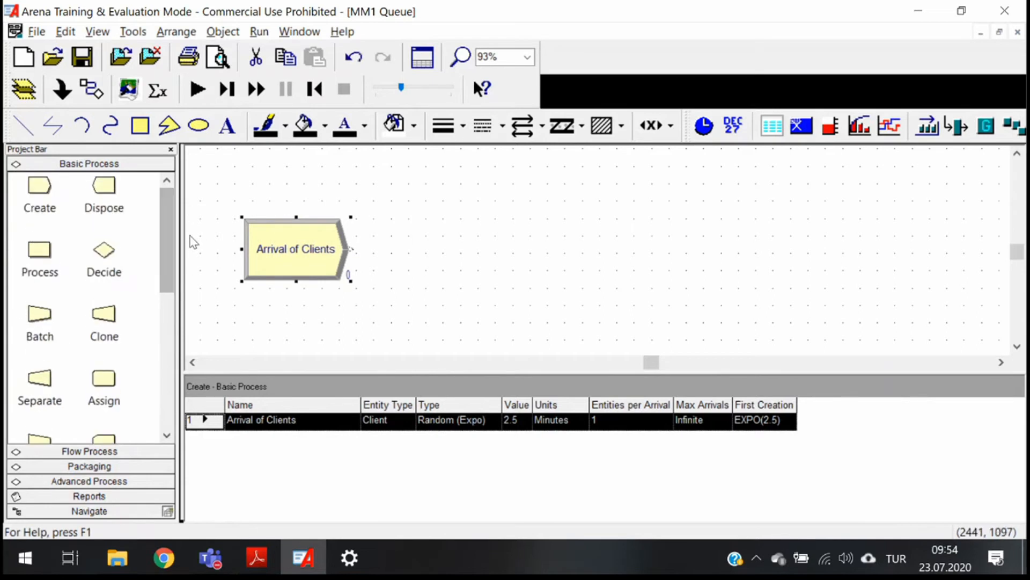
pyautogui.moveTo(43, 256); pyautogui.dragTo(421, 260)
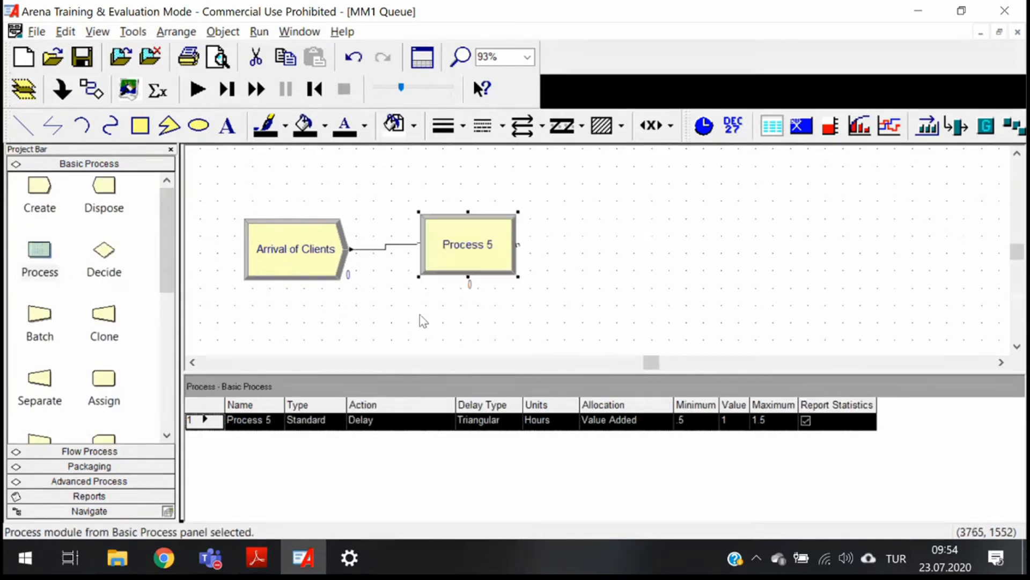
pyautogui.moveTo(474, 254)
pyautogui.mouseDown()
pyautogui.moveTo(472, 267)
pyautogui.moveTo(474, 256)
pyautogui.mouseUp()
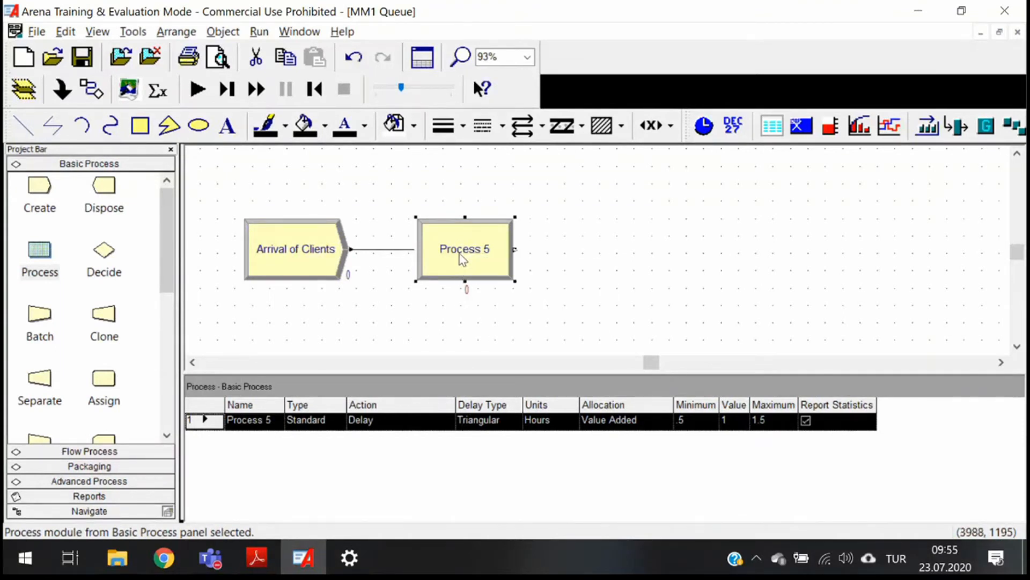
# Step: Delete the Process module connected to Arrival of Clients
pyautogui.click(459, 263)
pyautogui.moveTo(459, 262); pyautogui.dragTo(459, 253)
pyautogui.hotkey('ctrl', 'z')
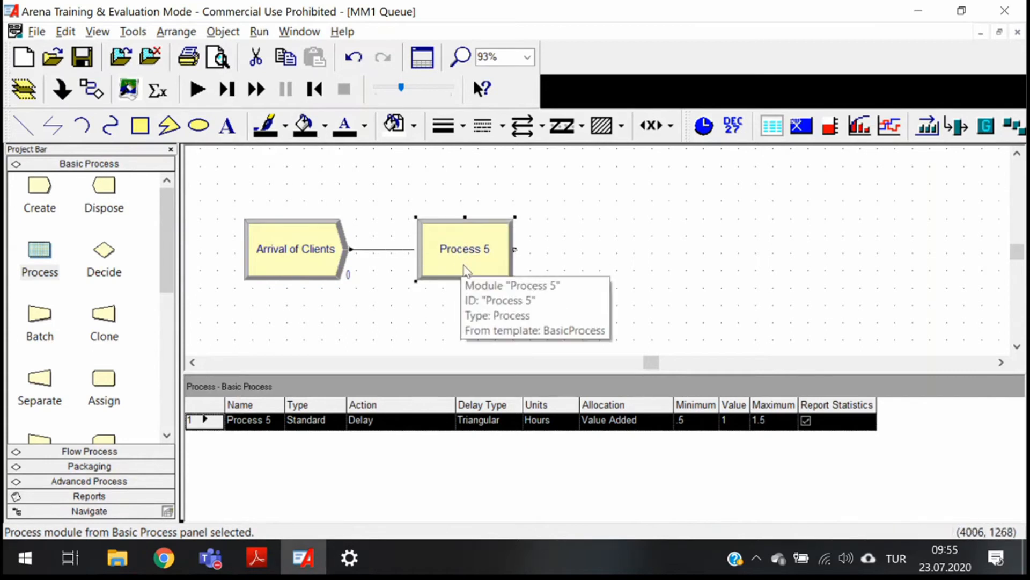
pyautogui.doubleClick(472, 260)
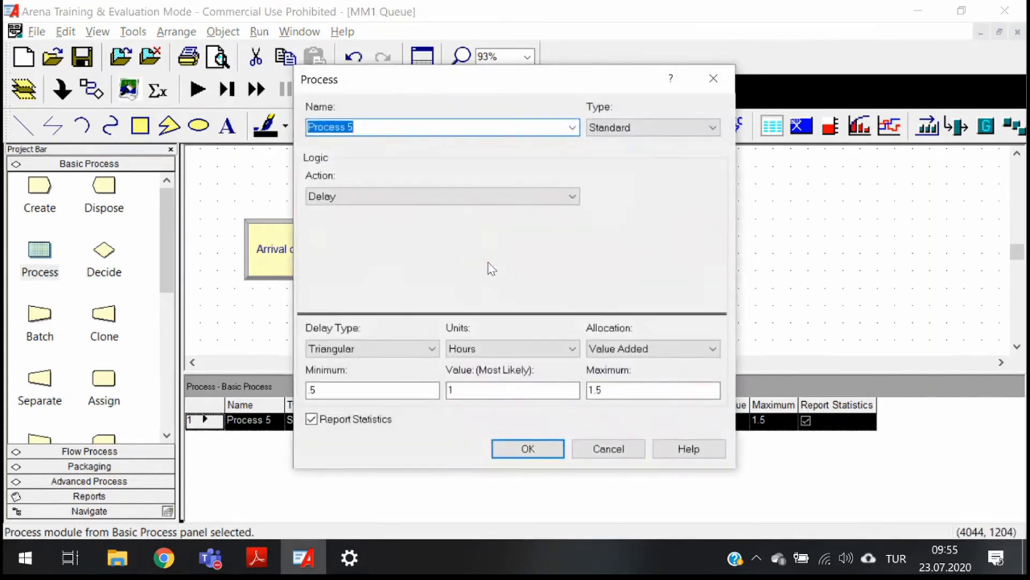
pyautogui.click(713, 78)
pyautogui.press('Delete')
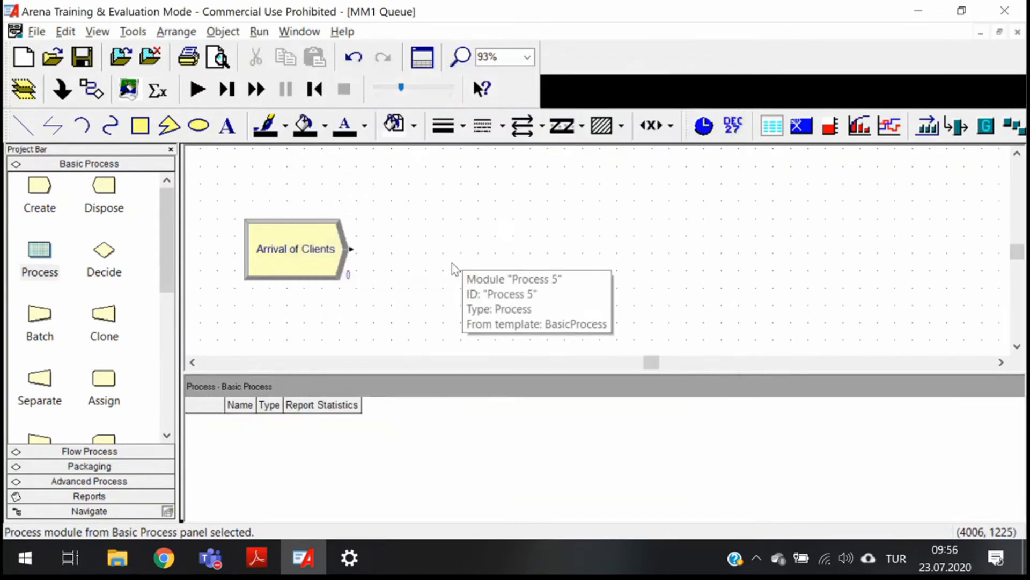
# Step: Place an unconnected Process module beside Arrival of Clients without selecting that module first, and delete the new module again
pyautogui.moveTo(35, 261); pyautogui.dragTo(445, 254)
pyautogui.click(411, 363)
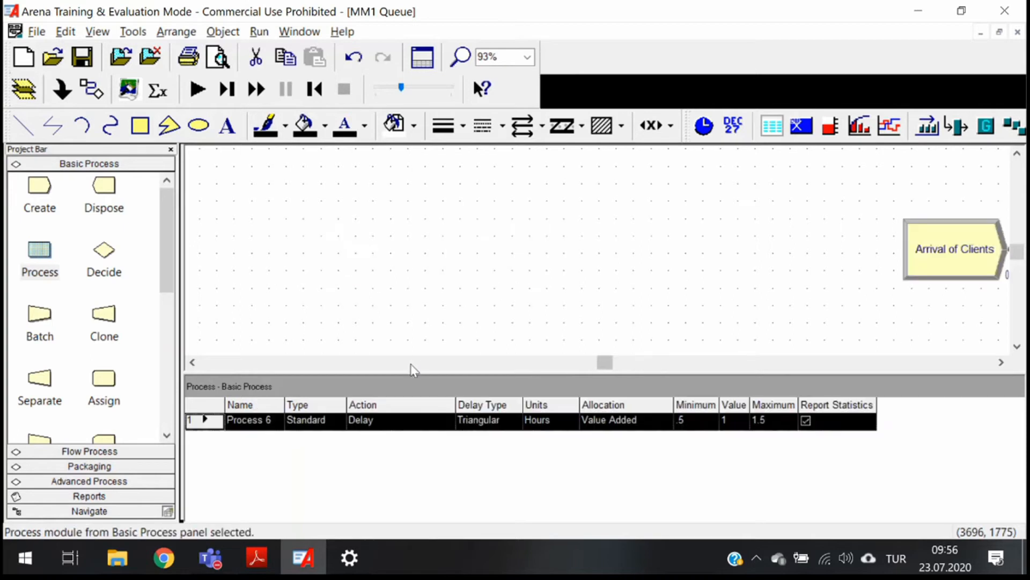
pyautogui.moveTo(605, 362); pyautogui.dragTo(640, 365)
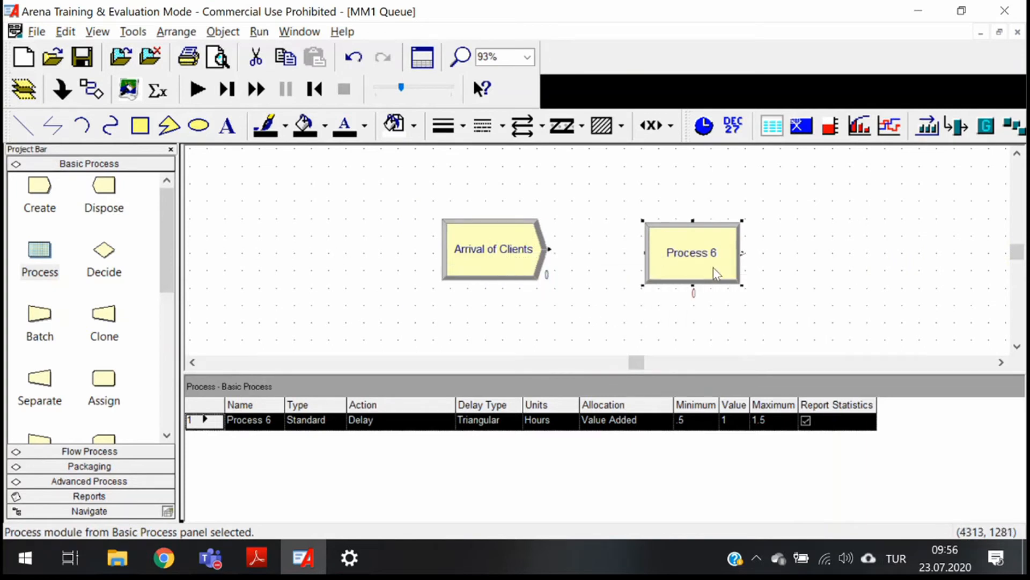
pyautogui.press('Delete')
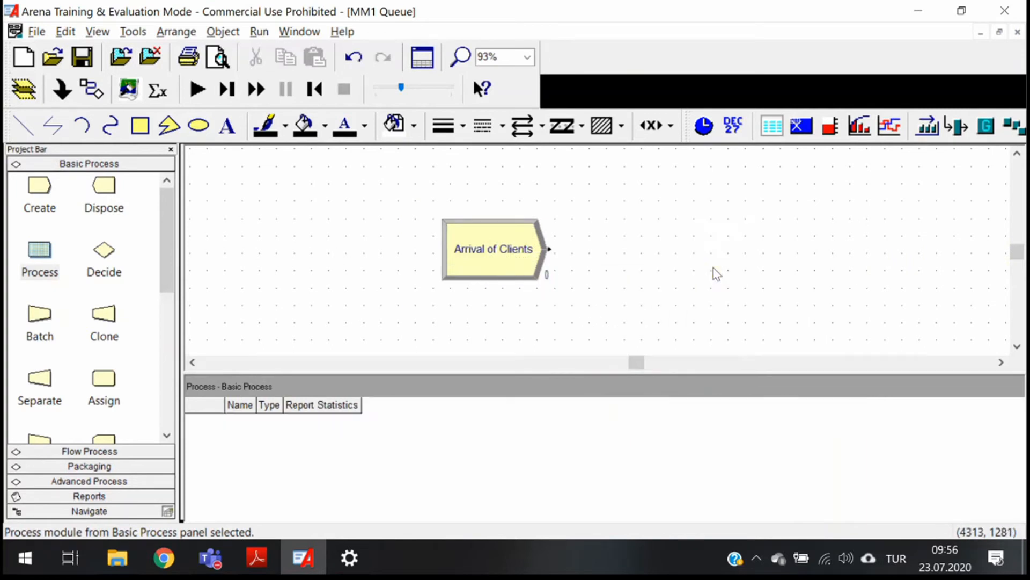
# Step: With Arrival of Clients selected, place an automatically connected Process module to its right and shift it slightly upward
pyautogui.click(500, 260)
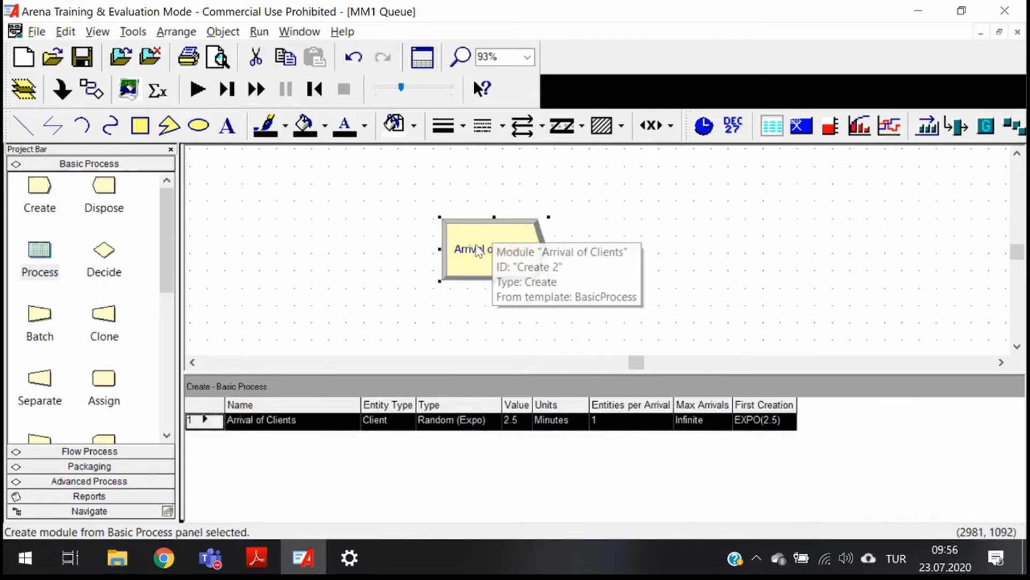
pyautogui.moveTo(40, 253); pyautogui.dragTo(622, 253)
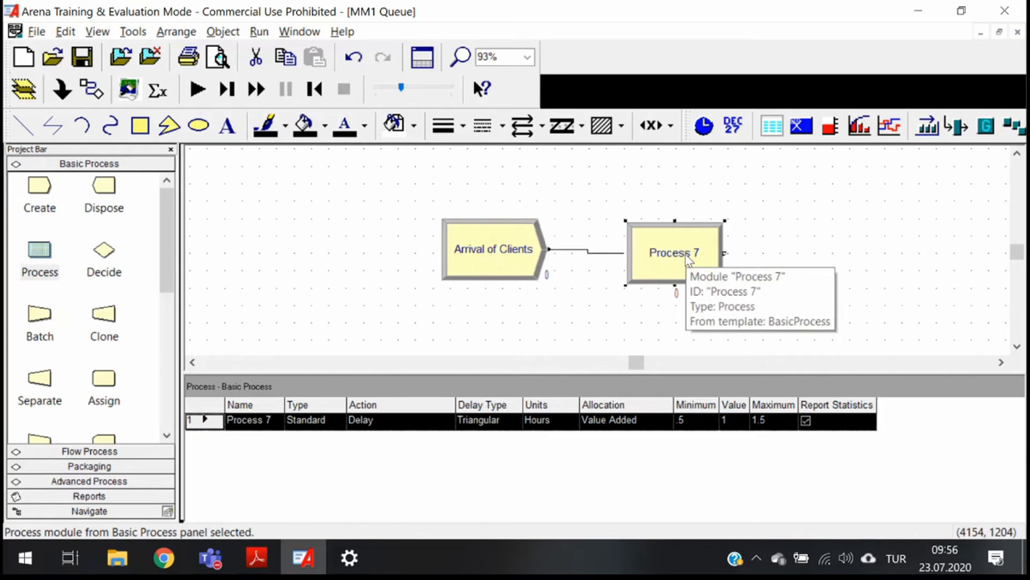
pyautogui.moveTo(683, 253); pyautogui.dragTo(689, 240)
pyautogui.click(590, 256)
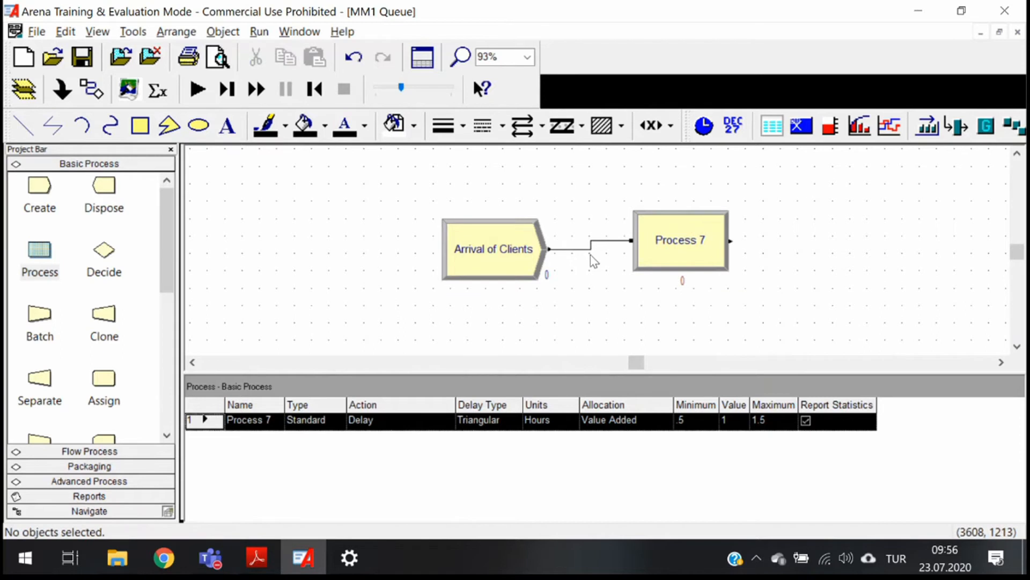
# Step: Delete the connection between Arrival of Clients and the Process module
pyautogui.click(591, 251)
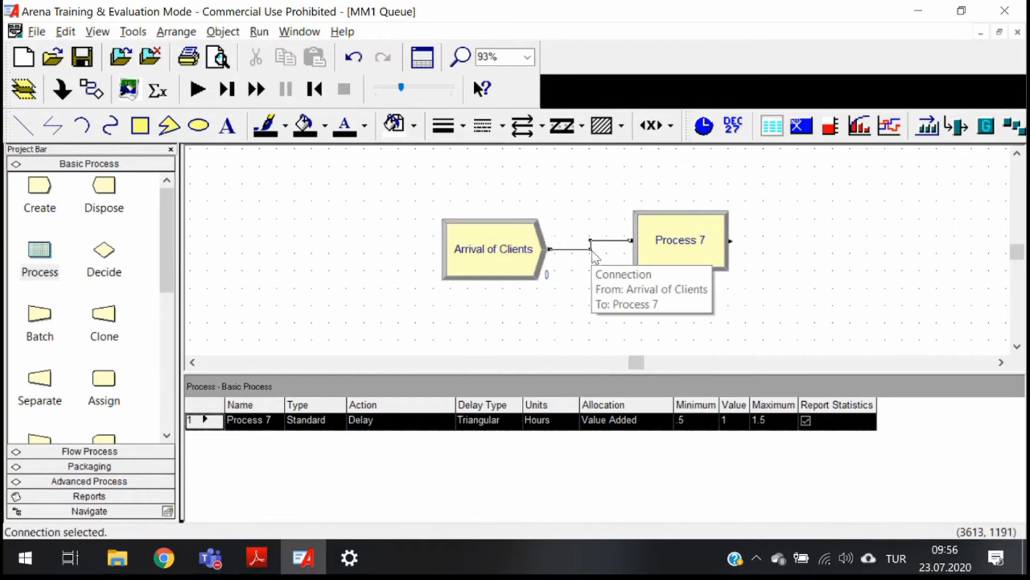
pyautogui.press('Delete')
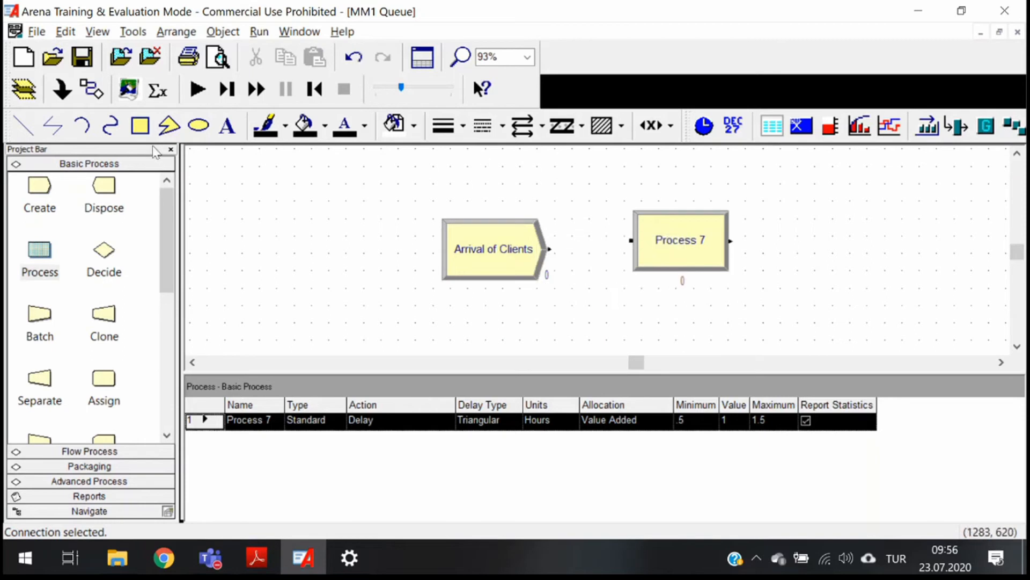
pyautogui.moveTo(691, 129); pyautogui.dragTo(483, 223)
pyautogui.moveTo(406, 228); pyautogui.dragTo(527, 189)
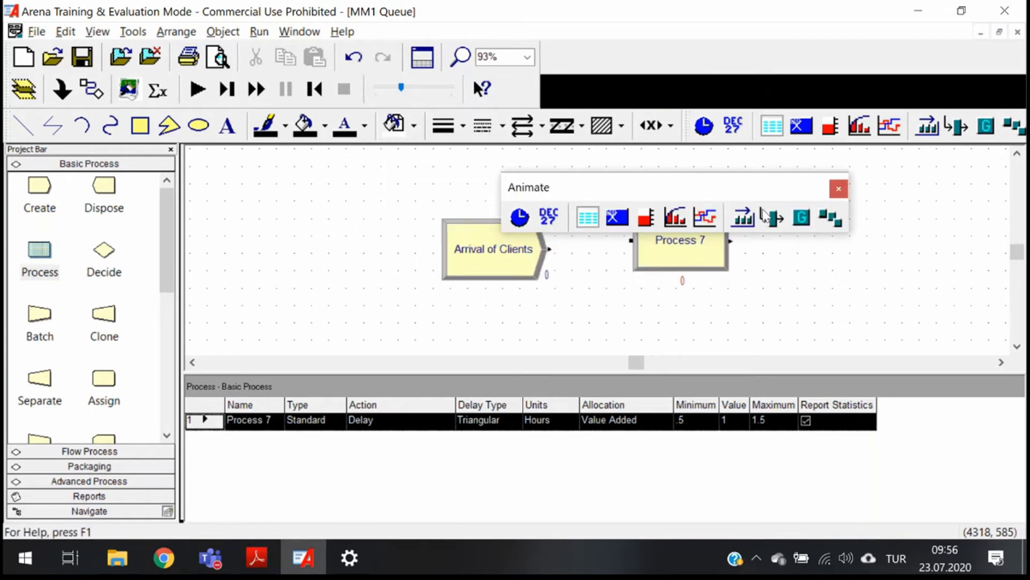
pyautogui.click(838, 189)
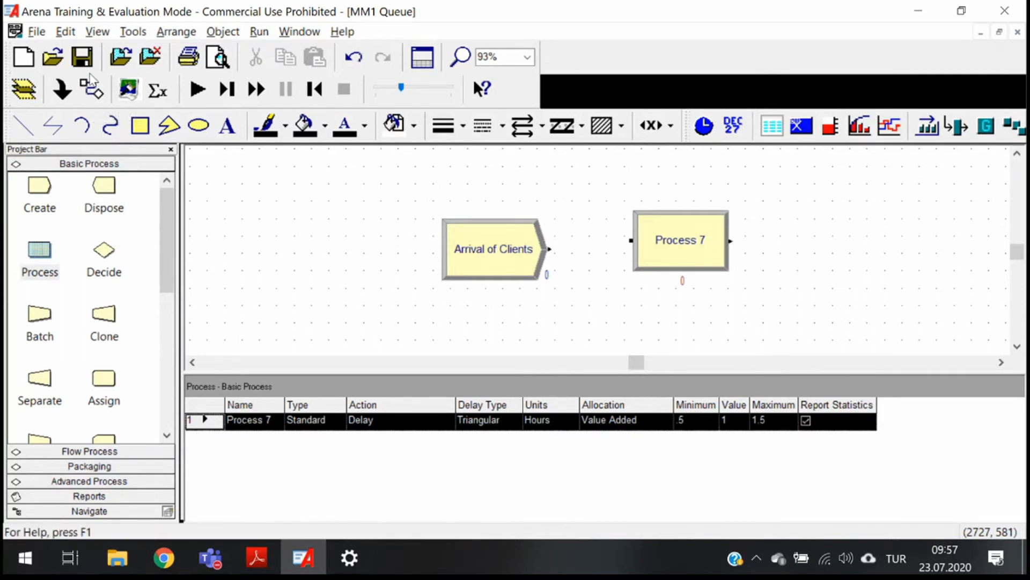
# Step: Connect Arrival of Clients to the Process module with the Connect tool and align Arrival of Clients to straighten the line
pyautogui.click(95, 94)
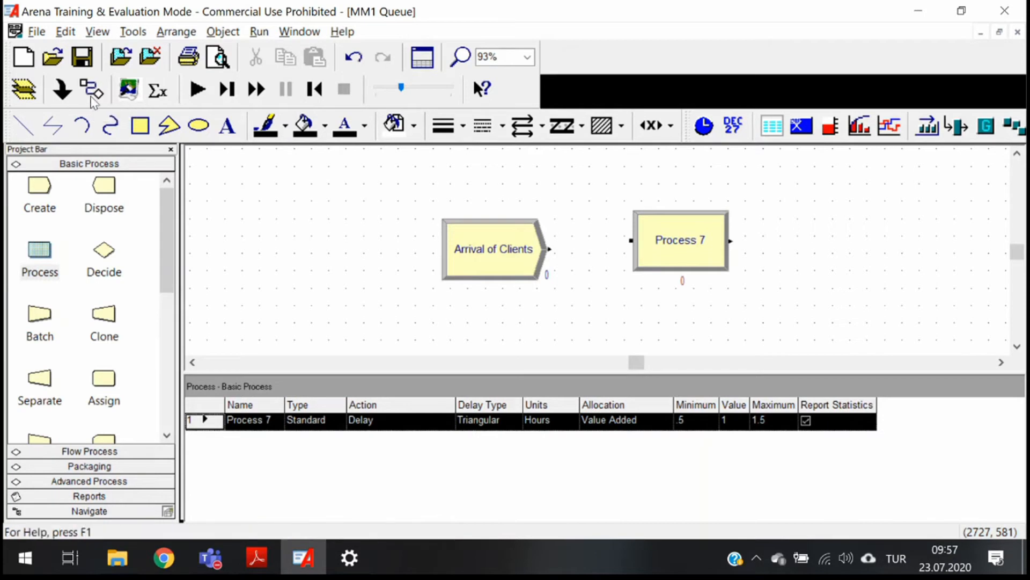
pyautogui.click(550, 248)
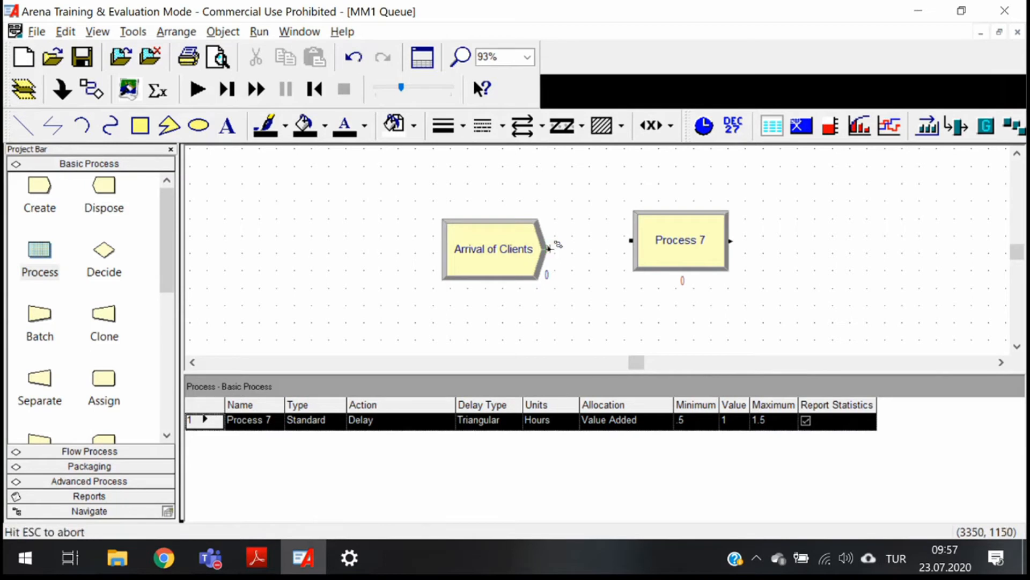
pyautogui.click(645, 239)
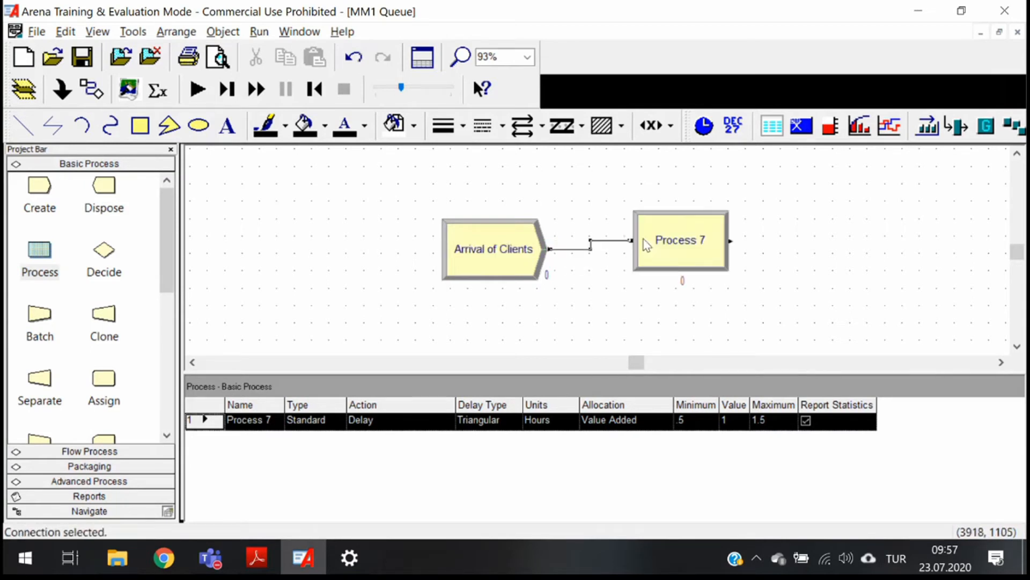
pyautogui.click(494, 253)
pyautogui.moveTo(494, 253); pyautogui.dragTo(493, 256)
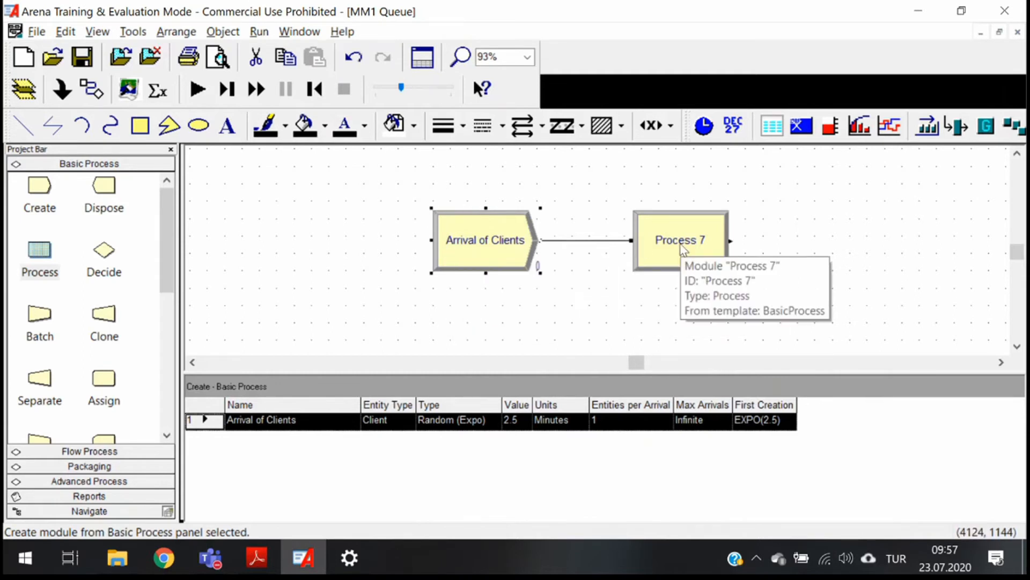
# Step: Delete the straight connection between Arrival of Clients and the Process module and redraw it with the Connect tool
pyautogui.click(579, 240)
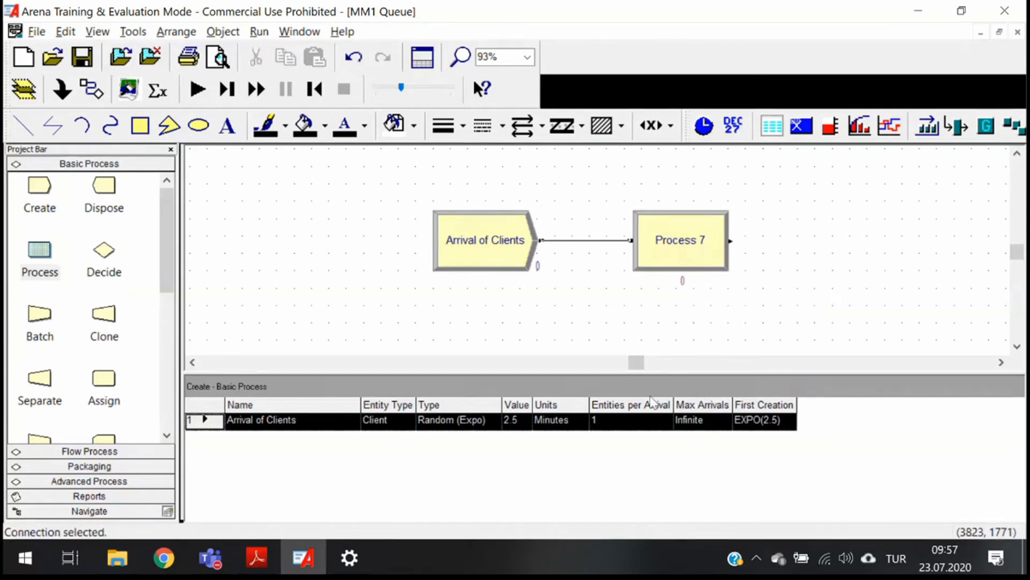
pyautogui.press('Delete')
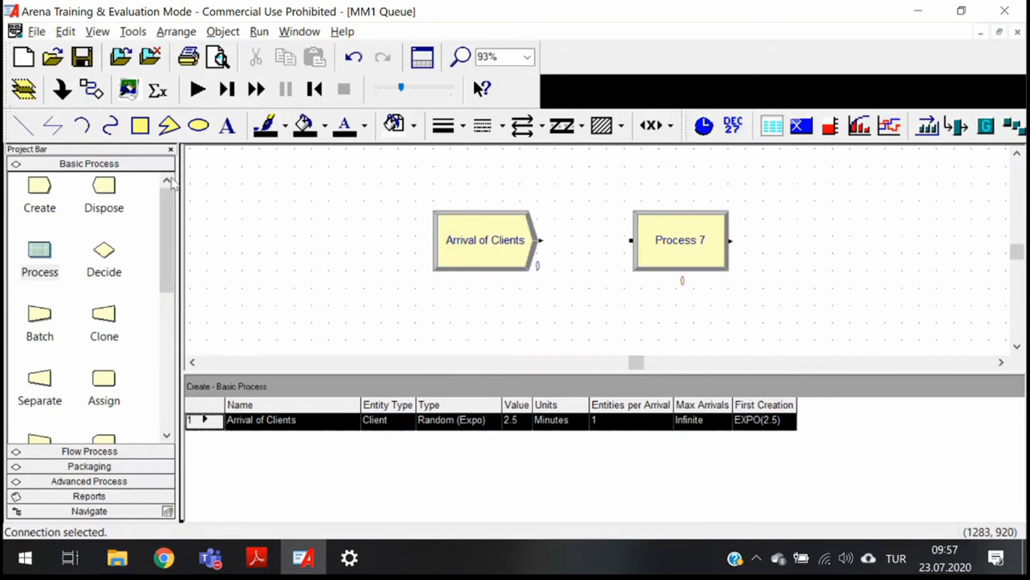
pyautogui.click(92, 94)
pyautogui.click(541, 240)
pyautogui.click(631, 241)
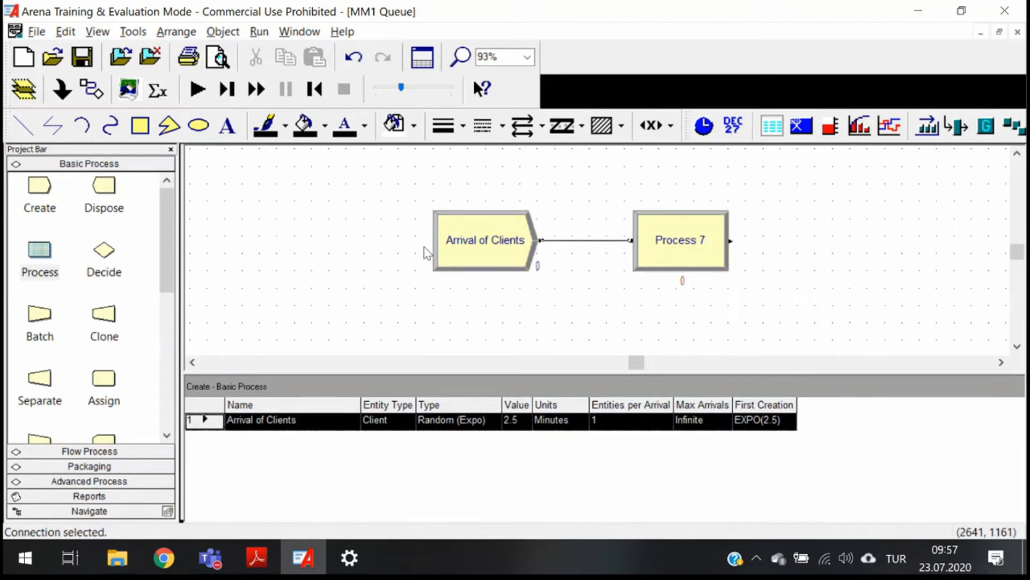
# Step: Open the Process module's settings and rename it Teller Service
pyautogui.click(686, 248)
pyautogui.doubleClick(683, 243)
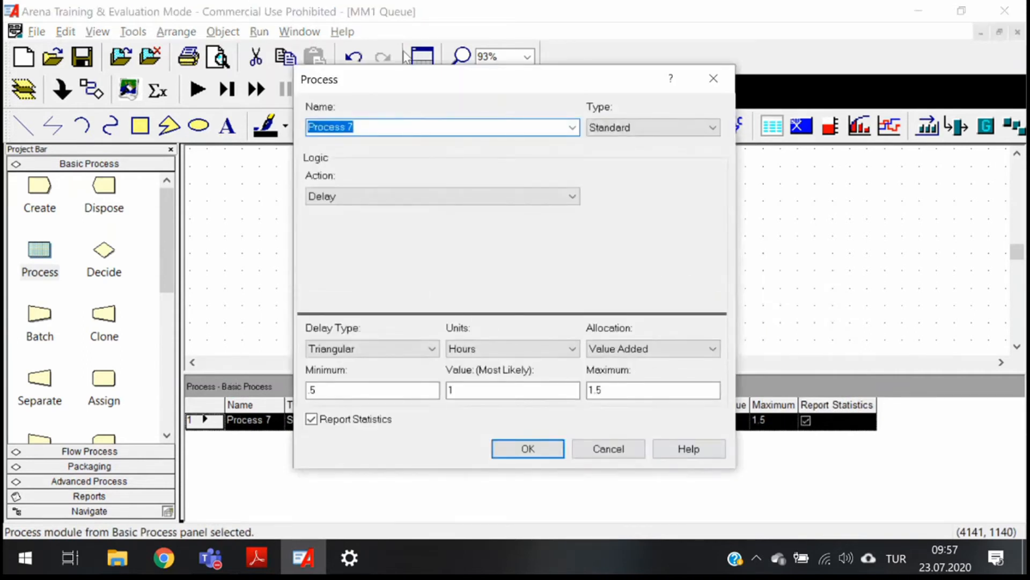
pyautogui.click(397, 127)
pyautogui.moveTo(397, 127); pyautogui.dragTo(235, 132)
pyautogui.press('BackSpace')
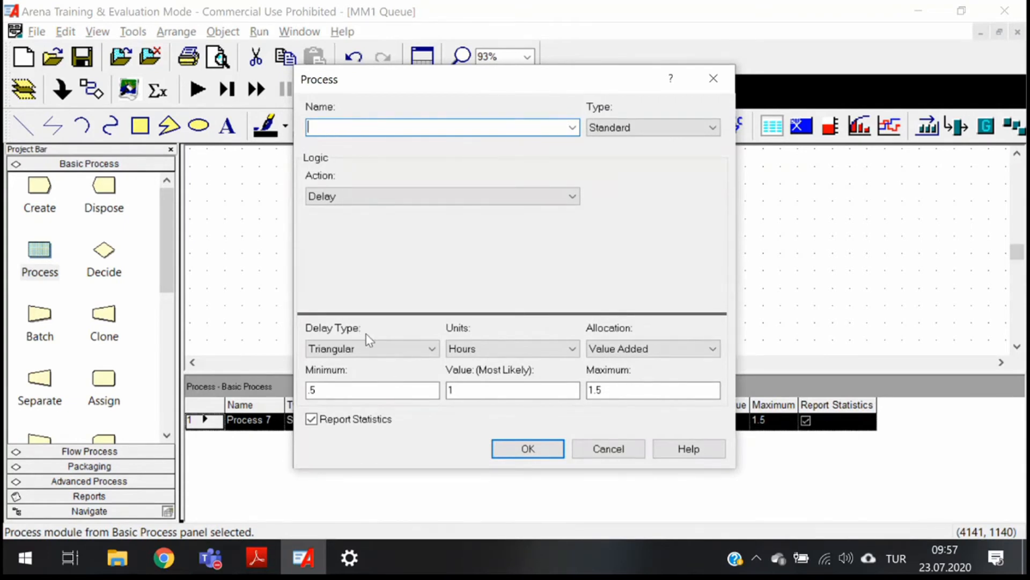
pyautogui.write('Service')
pyautogui.click(308, 127)
pyautogui.write('Teller')
# Step: Set the Teller Service process type to Submodel and apply the settings
pyautogui.click(627, 127)
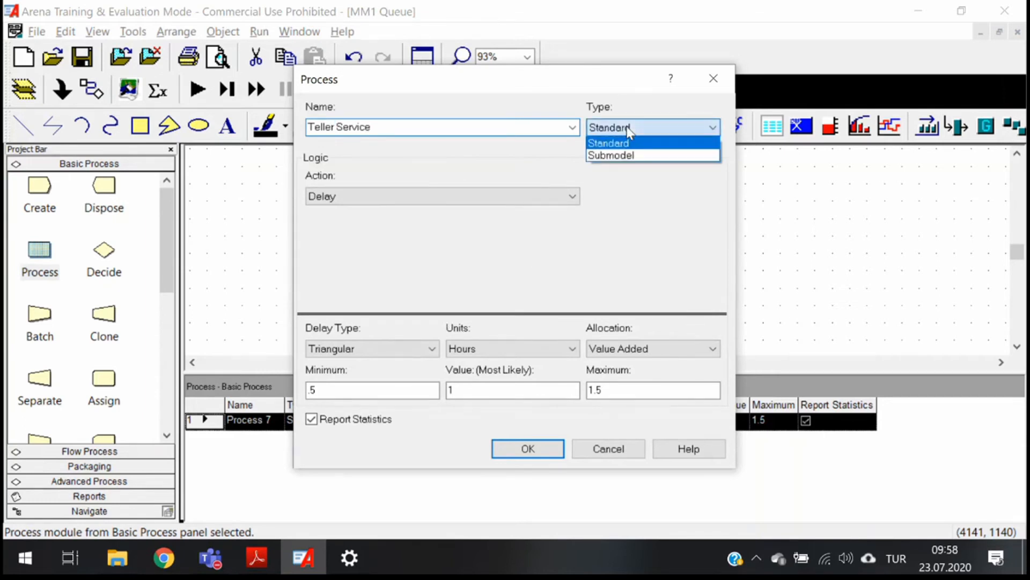
pyautogui.click(622, 156)
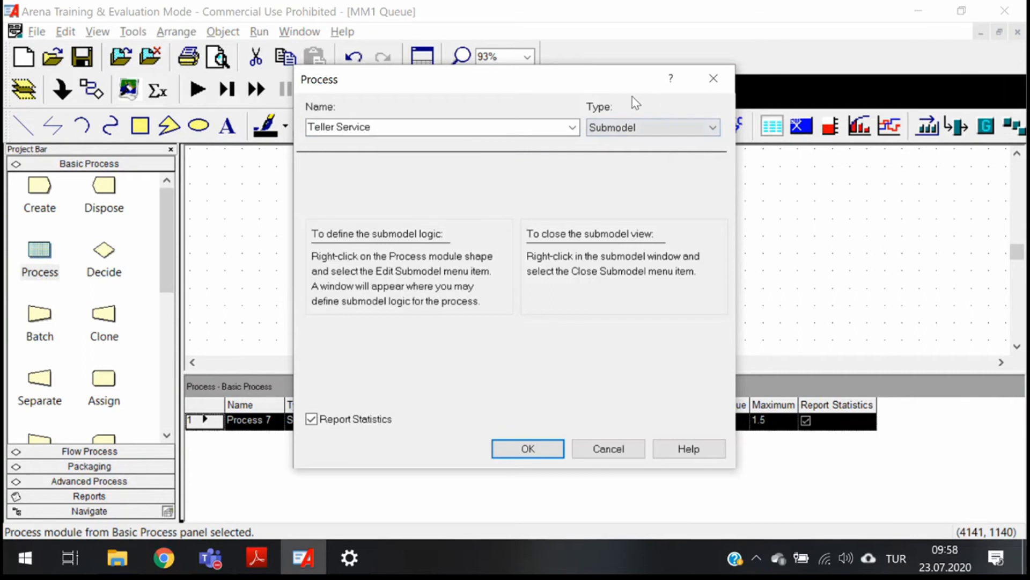
pyautogui.click(527, 455)
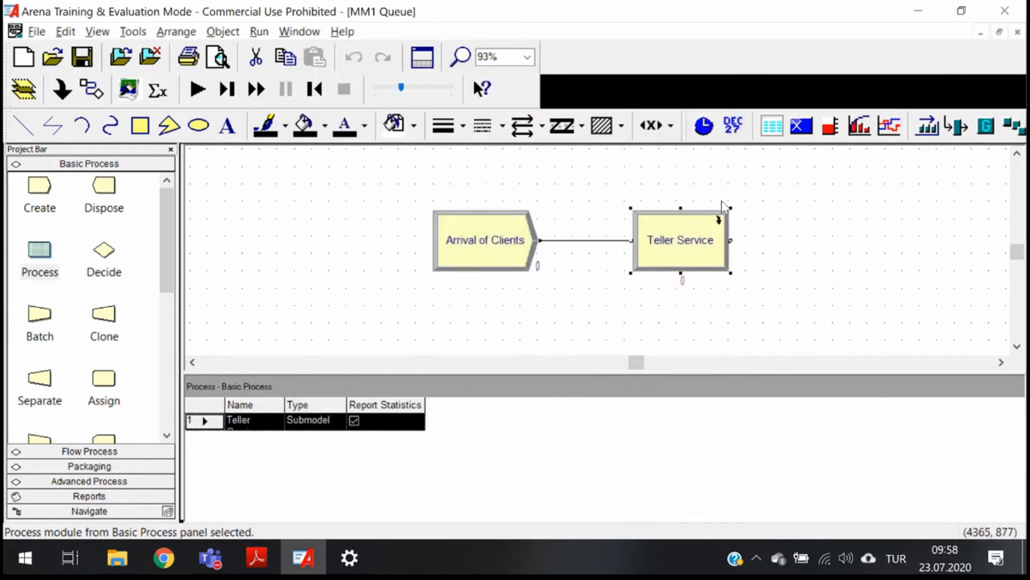
# Step: Open the Teller Service submodel for editing
pyautogui.click(684, 240)
pyautogui.doubleClick(685, 240)
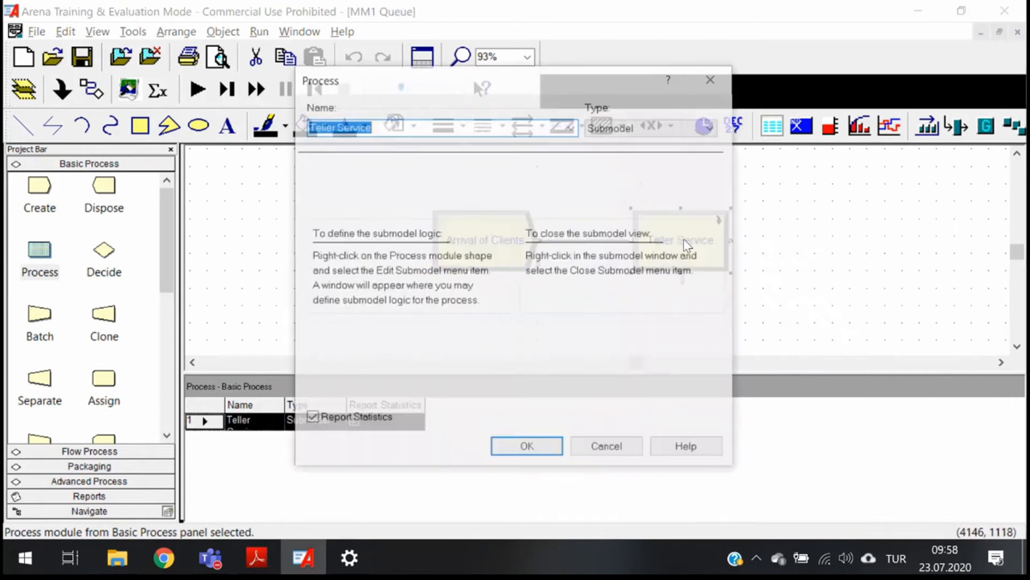
pyautogui.click(711, 81)
pyautogui.rightClick(672, 232)
pyautogui.rightClick(649, 240)
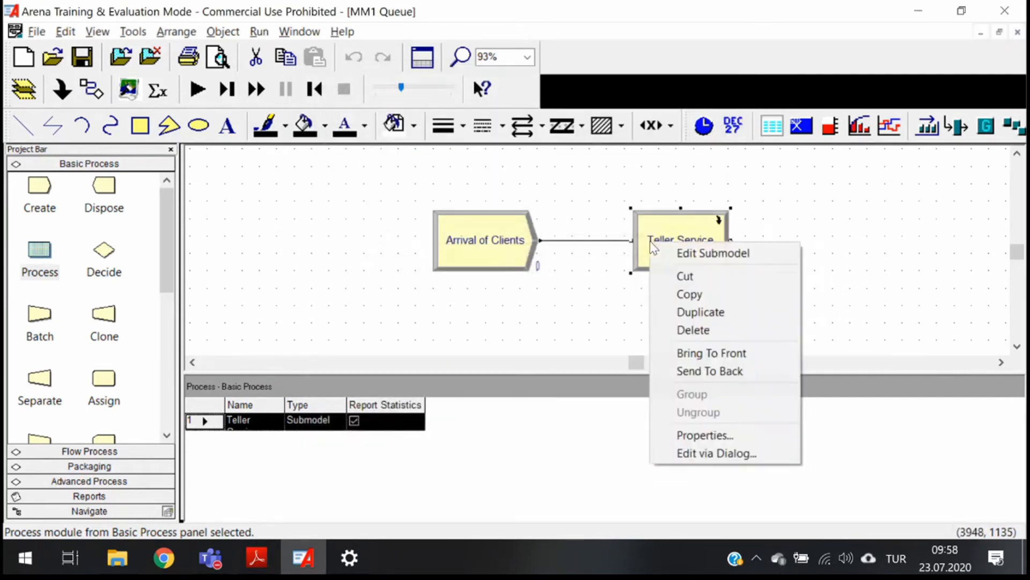
pyautogui.click(709, 257)
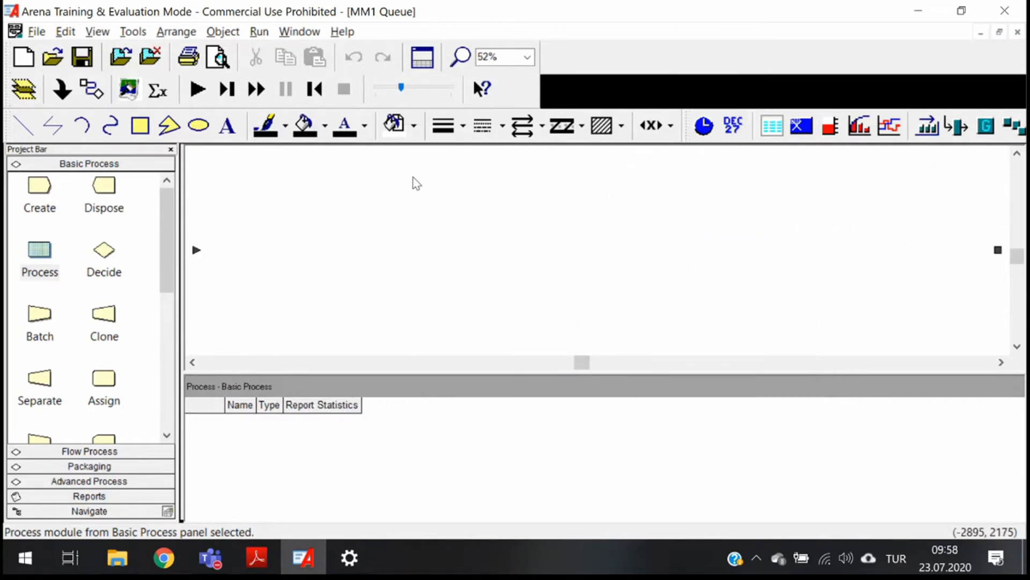
# Step: Show the model hierarchy for navigation and close the Teller Service submodel to return to the top-level model
pyautogui.click(101, 512)
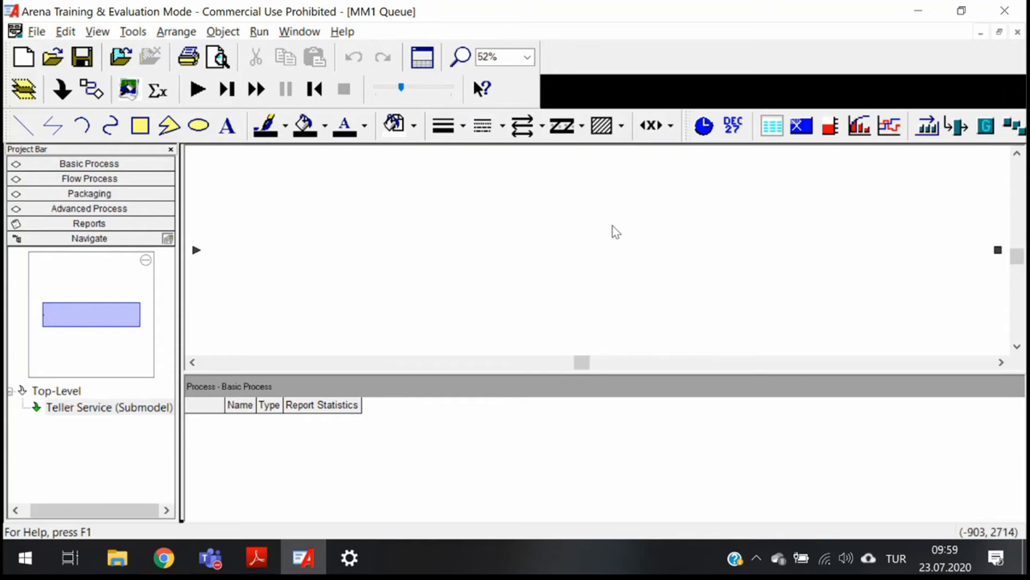
pyautogui.rightClick(601, 216)
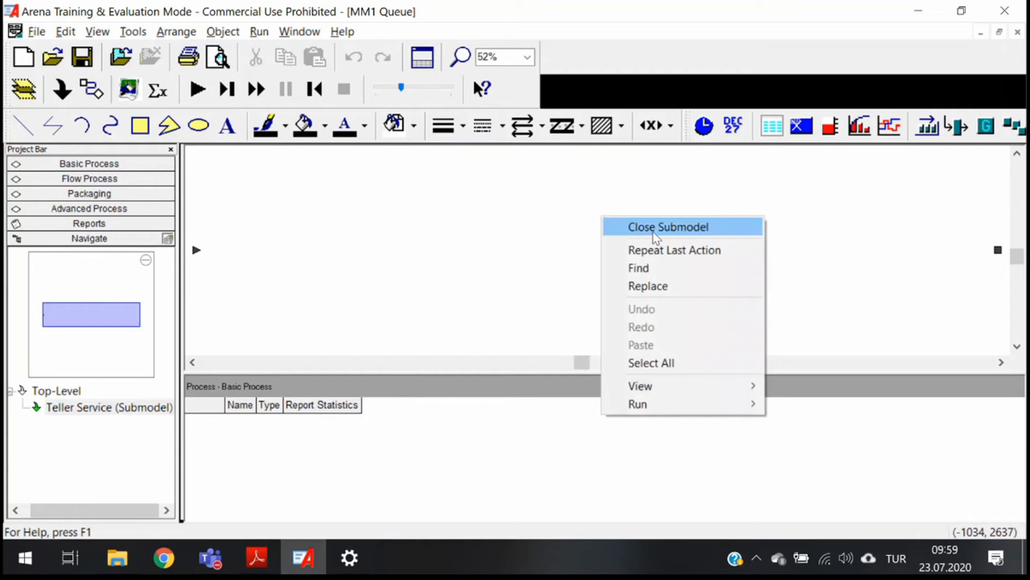
pyautogui.rightClick(546, 211)
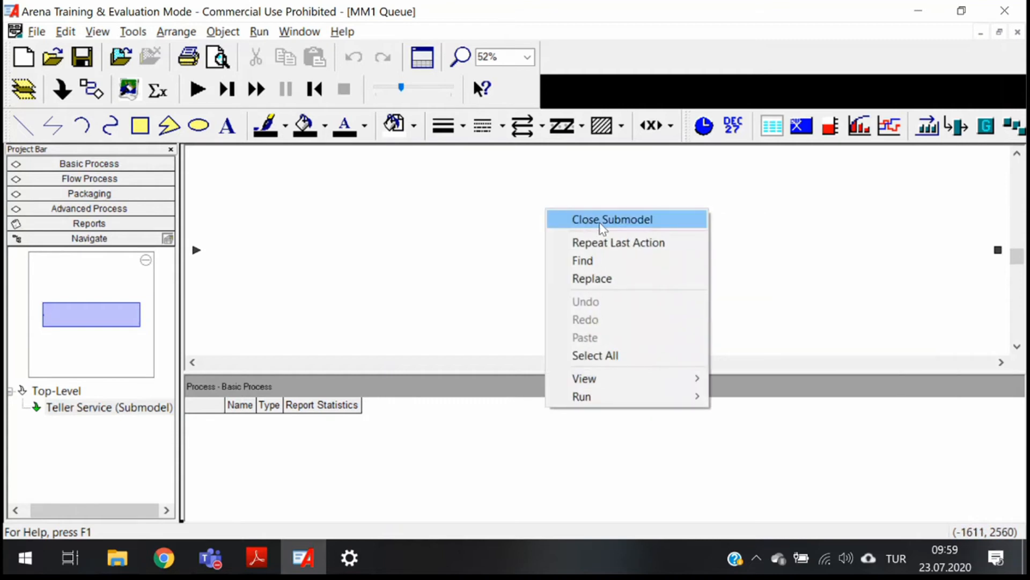
pyautogui.click(601, 221)
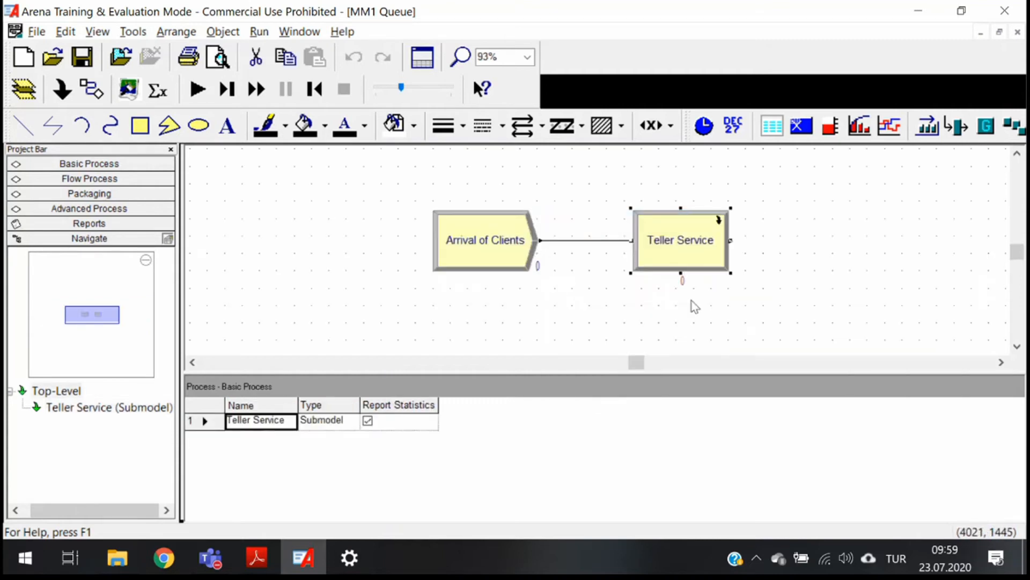
# Step: Open the Teller Service process settings and set its type to Standard
pyautogui.doubleClick(681, 250)
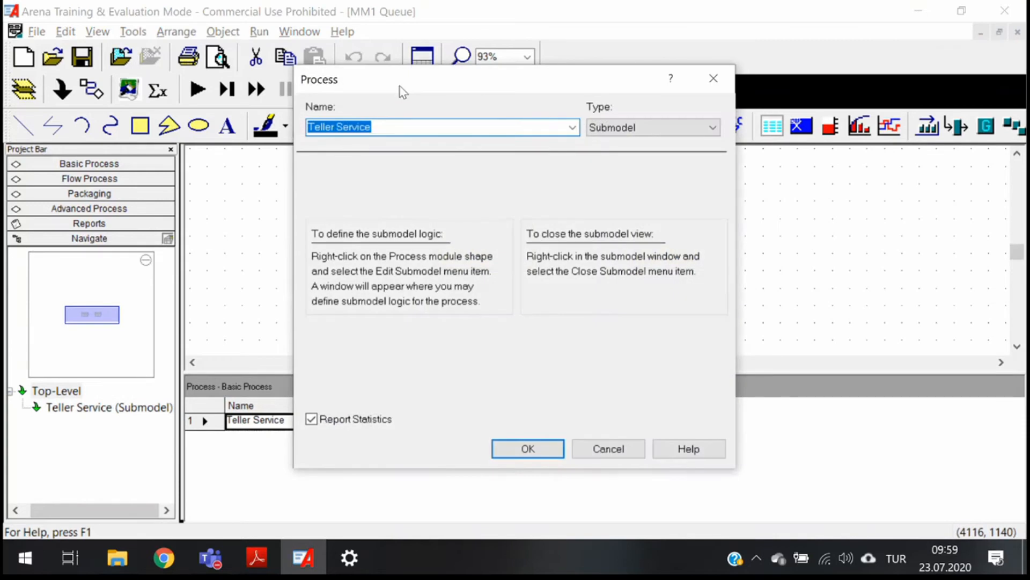
pyautogui.click(644, 134)
pyautogui.click(641, 142)
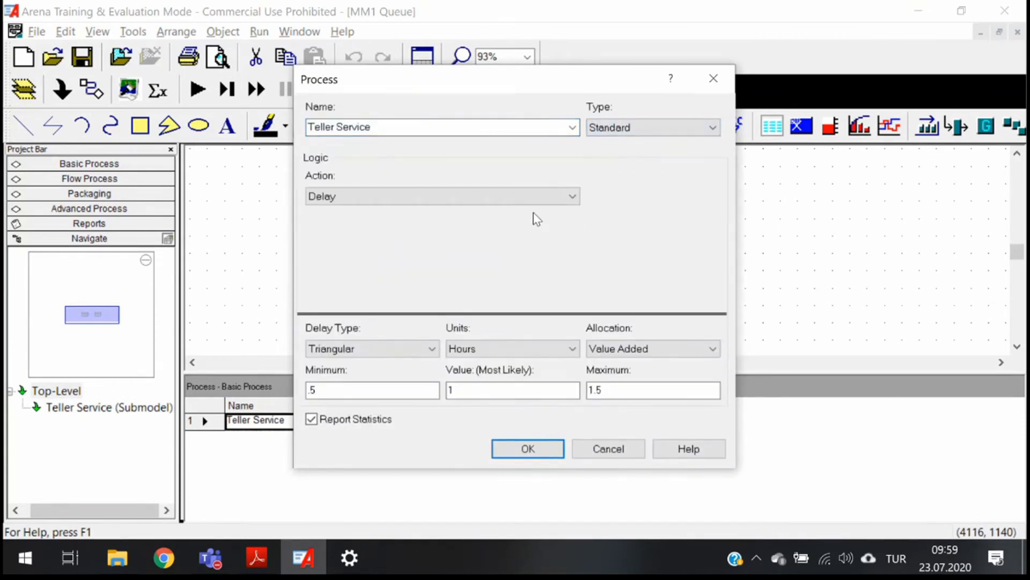
# Step: Try the Delay, Seize Delay, Seize Delay Release and Delay Release actions in turn for Teller Service
pyautogui.click(524, 197)
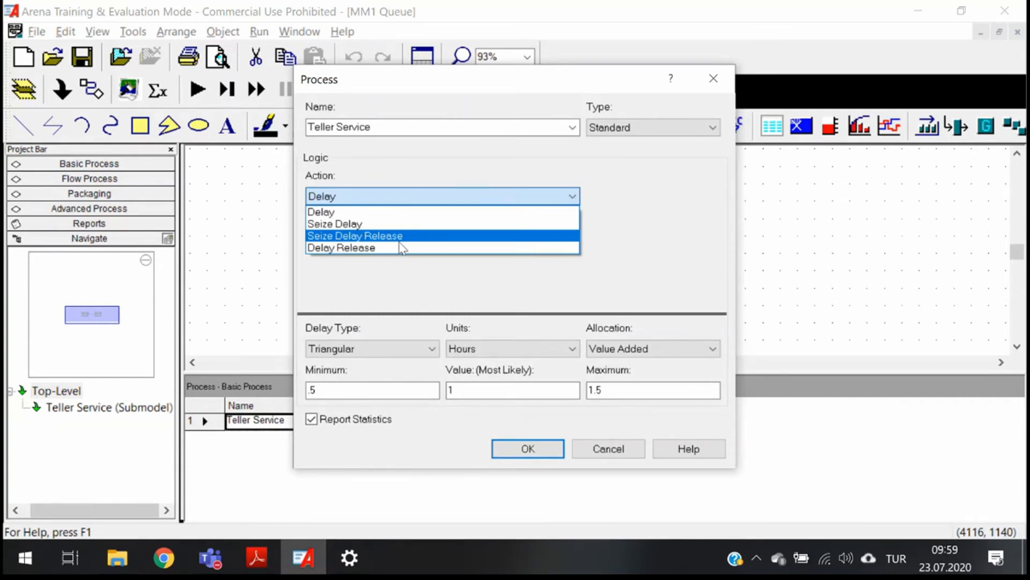
pyautogui.click(336, 213)
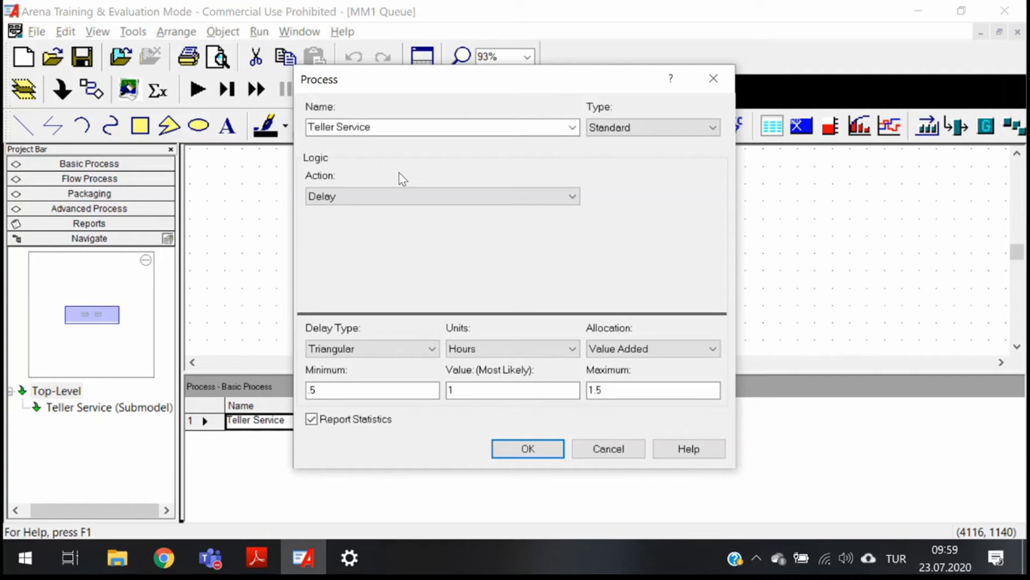
pyautogui.click(379, 196)
pyautogui.click(359, 224)
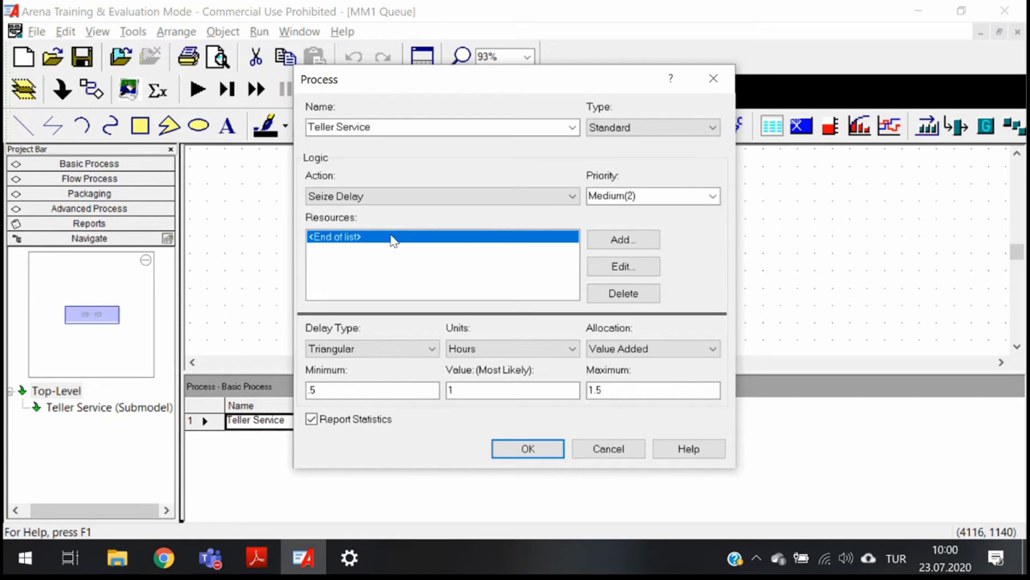
pyautogui.click(380, 196)
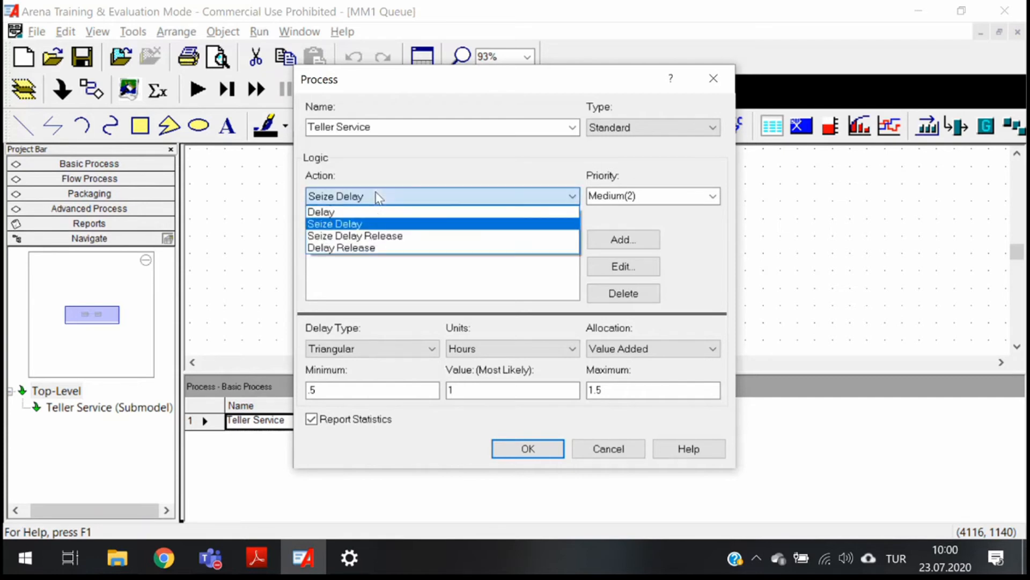
pyautogui.click(370, 236)
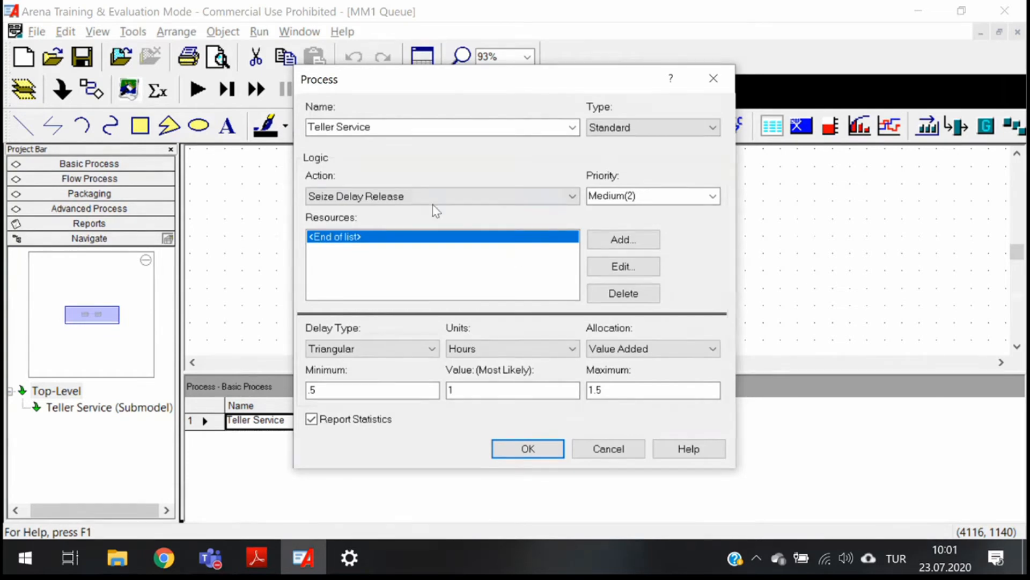
pyautogui.click(446, 197)
pyautogui.click(363, 251)
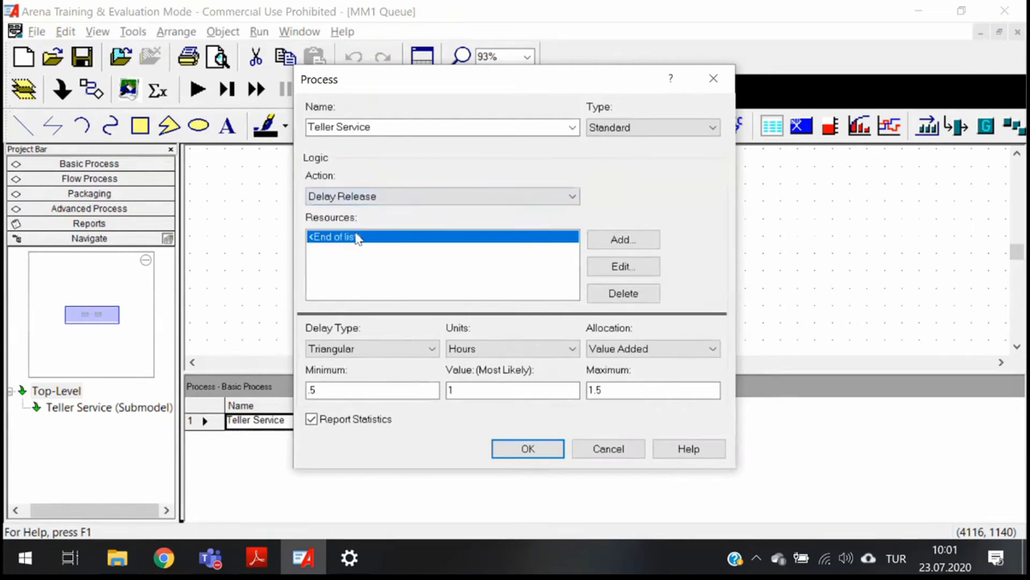
pyautogui.click(369, 200)
pyautogui.click(354, 223)
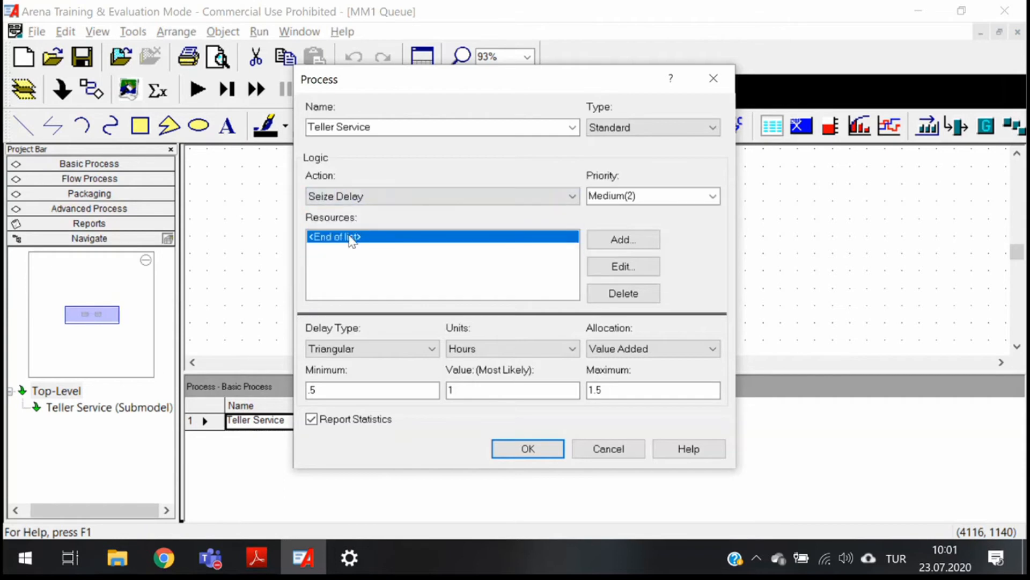
pyautogui.click(354, 198)
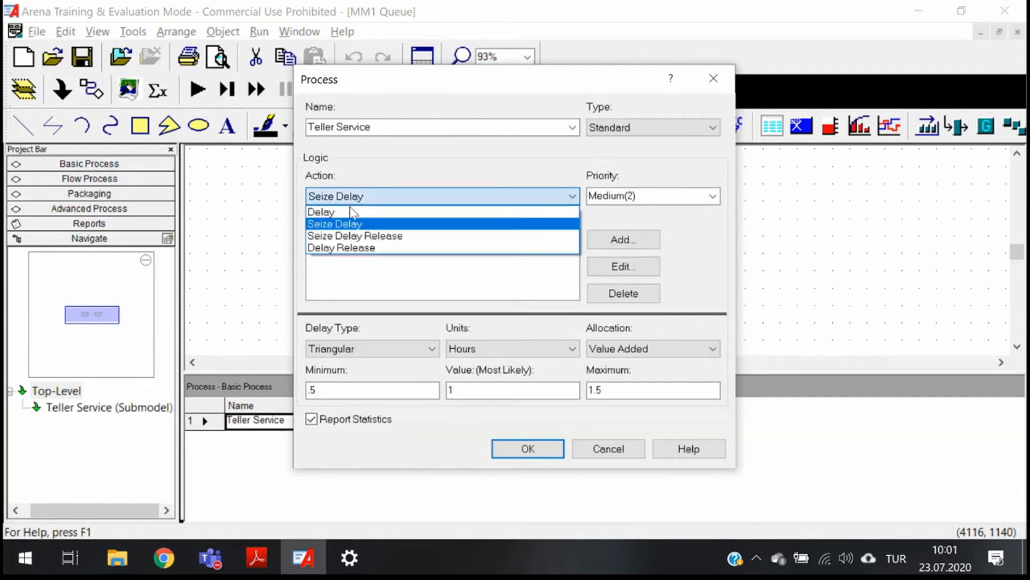
pyautogui.click(357, 247)
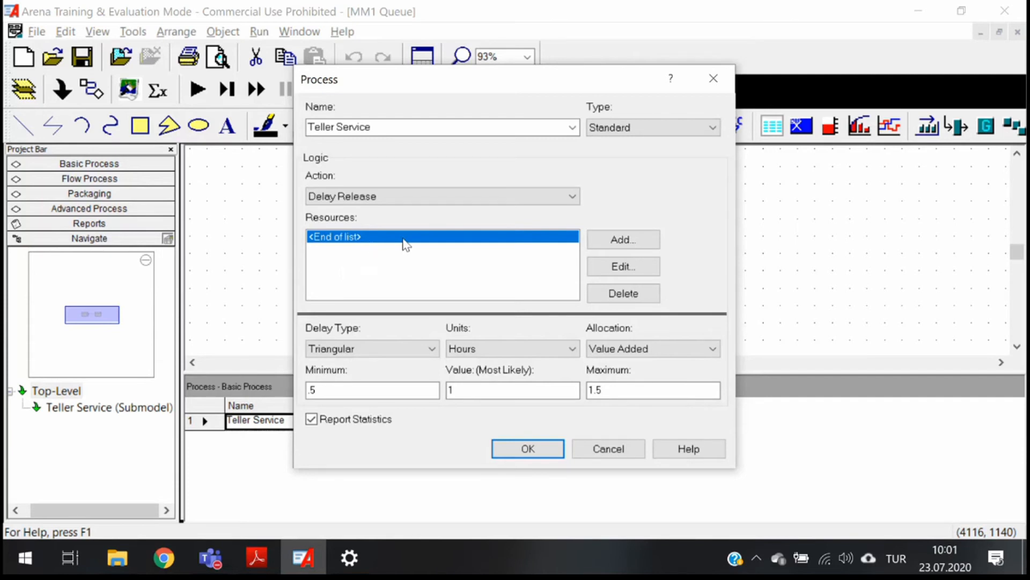
# Step: Look up the context help for the Action setting of the process
pyautogui.click(671, 78)
pyautogui.click(329, 185)
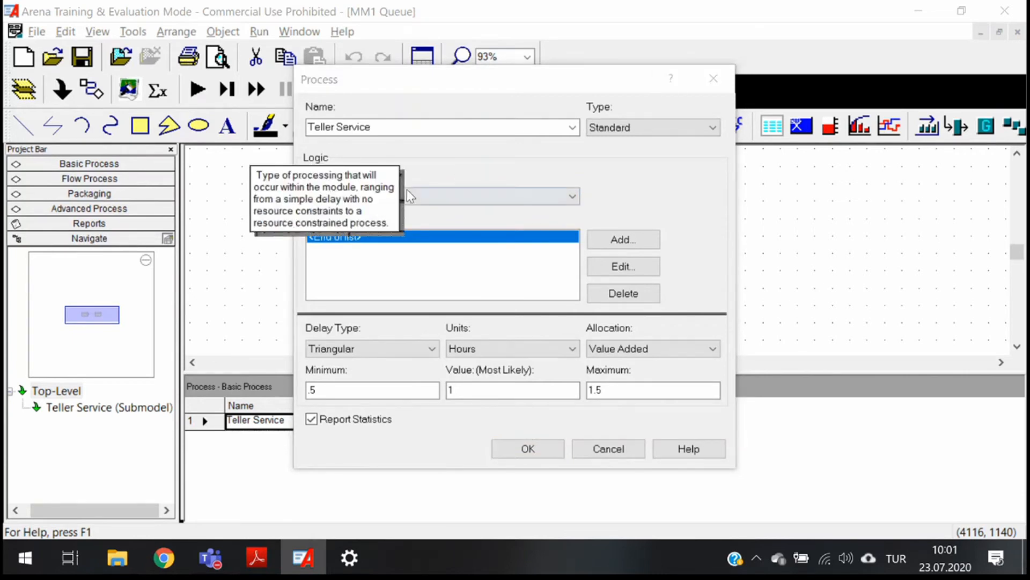
pyautogui.click(670, 78)
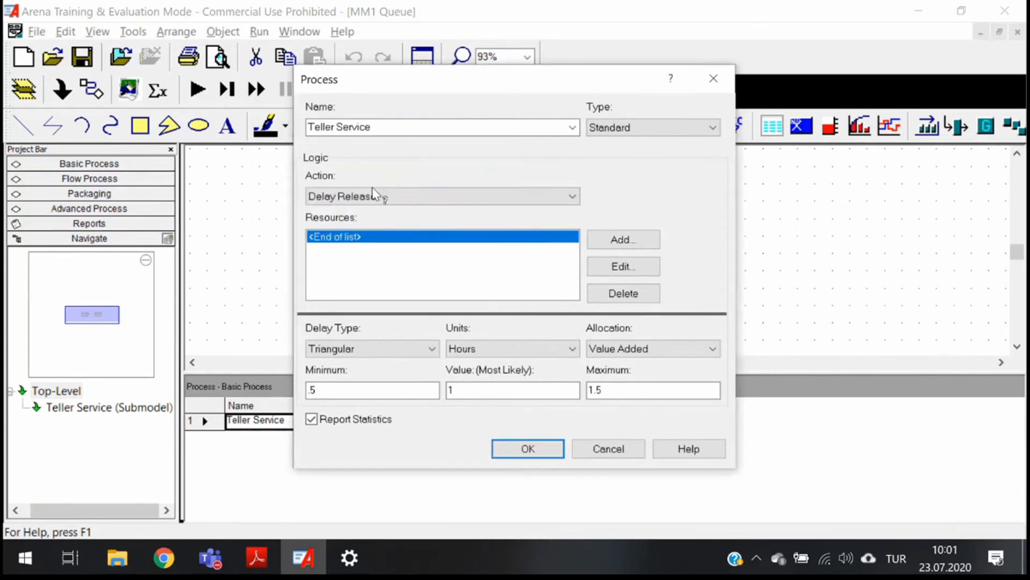
pyautogui.click(336, 201)
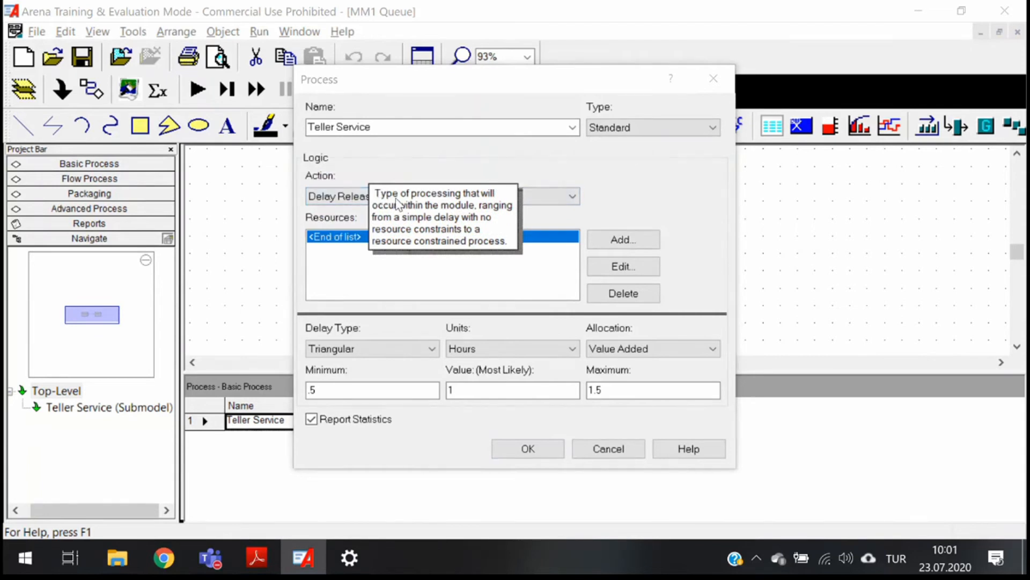
pyautogui.click(670, 79)
pyautogui.click(325, 192)
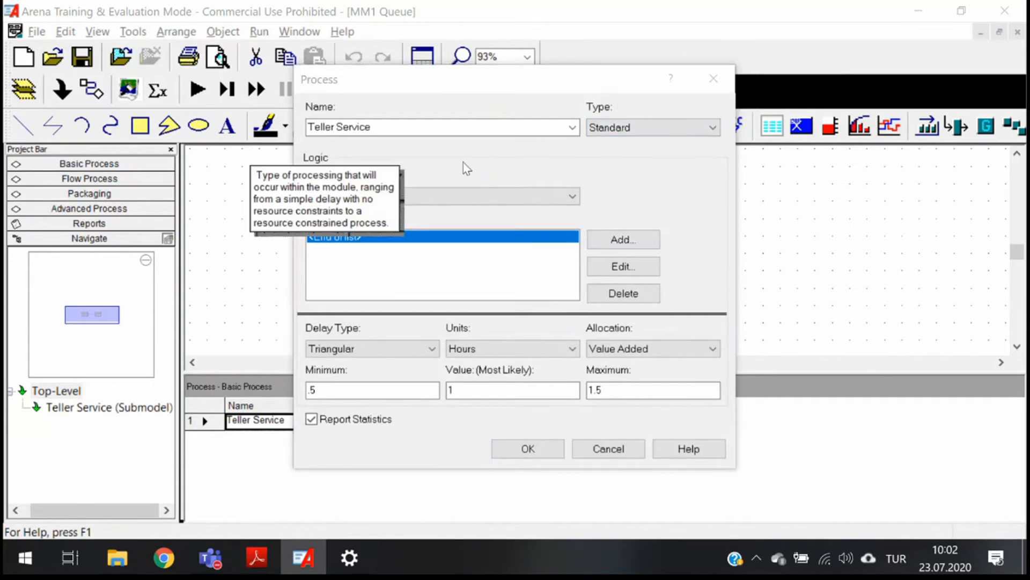
# Step: Dismiss the help note and set the Teller Service action to Seize Delay Release
pyautogui.click(432, 195)
pyautogui.click(432, 196)
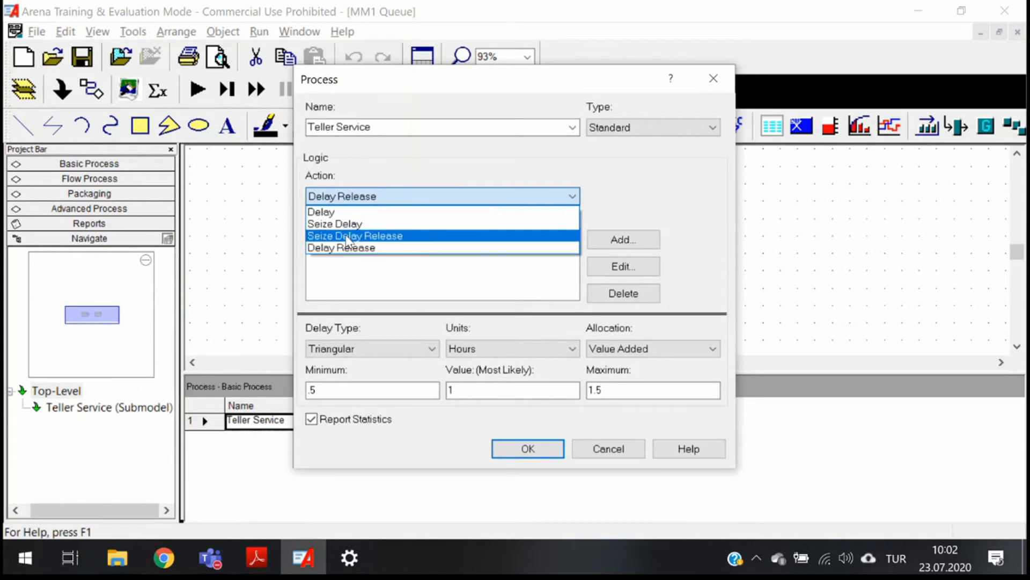
pyautogui.click(348, 237)
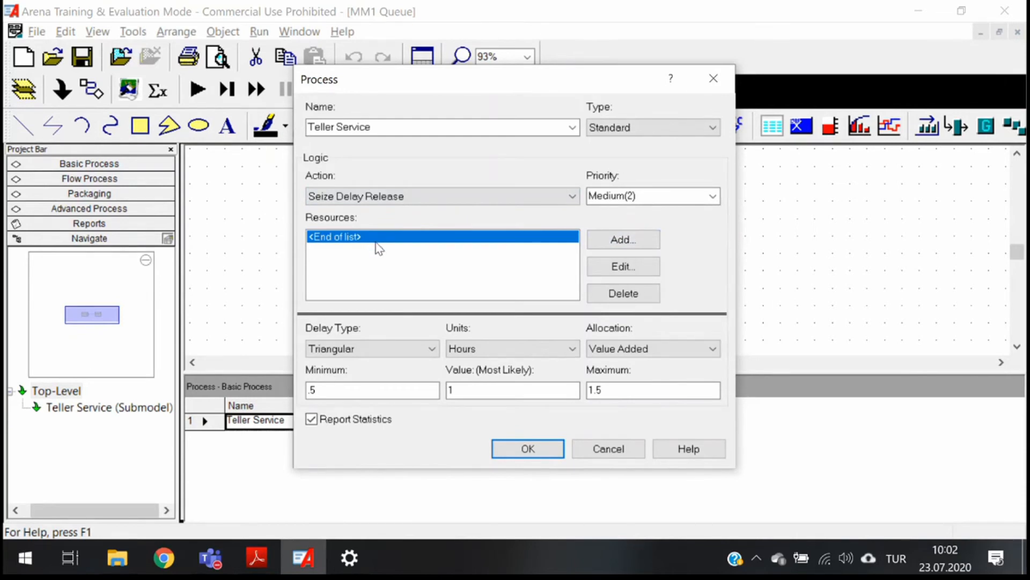
# Step: Add a resource of type Resource named Teller to Teller Service, with 1 unit to seize/release
pyautogui.click(624, 240)
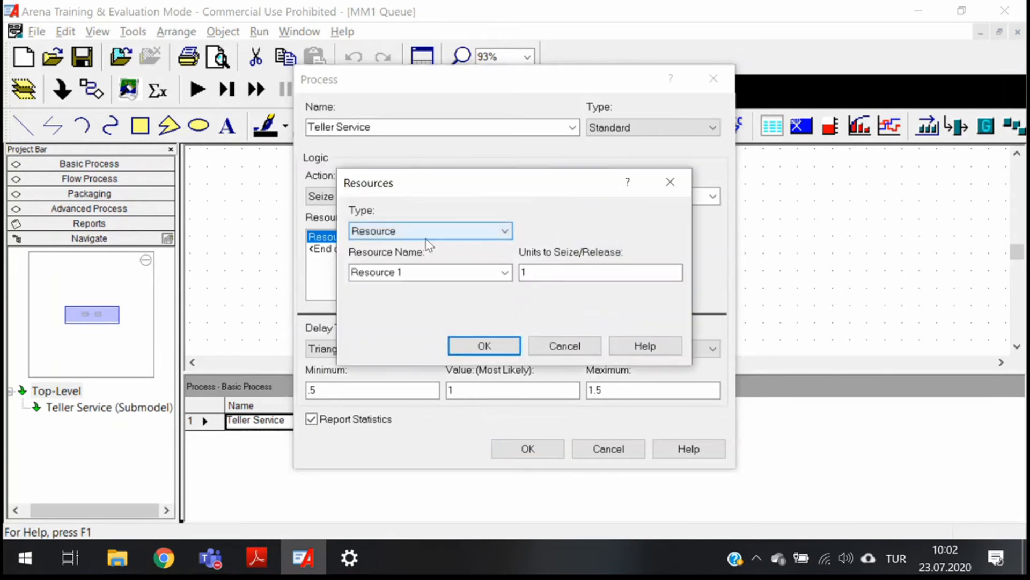
pyautogui.click(411, 237)
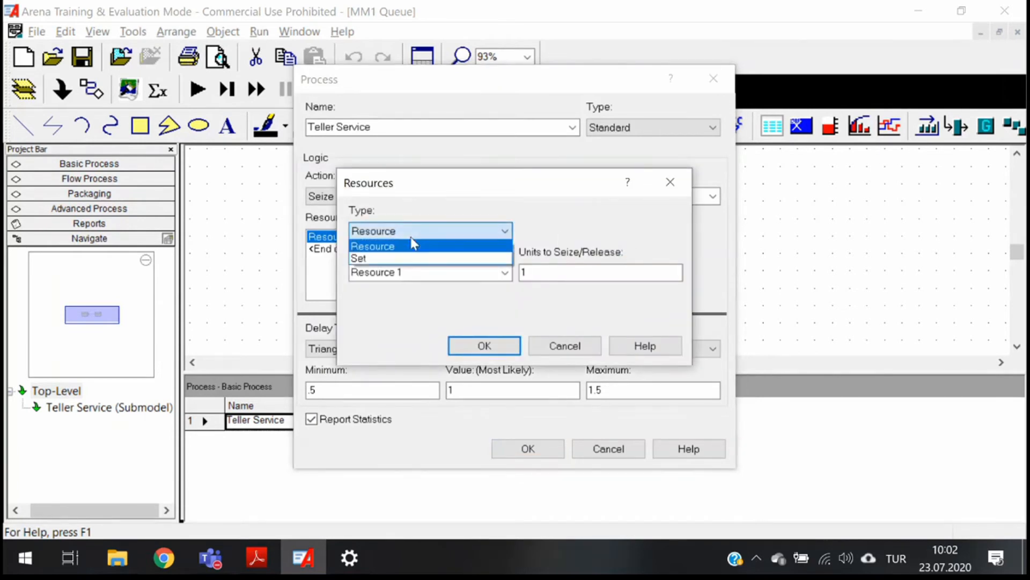
pyautogui.click(411, 236)
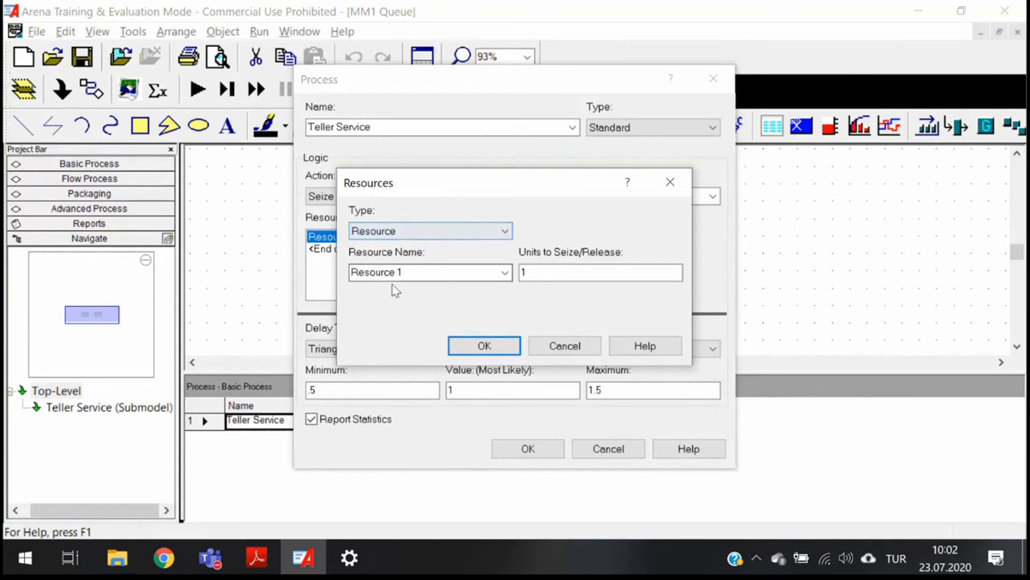
pyautogui.click(423, 272)
pyautogui.write('Teller')
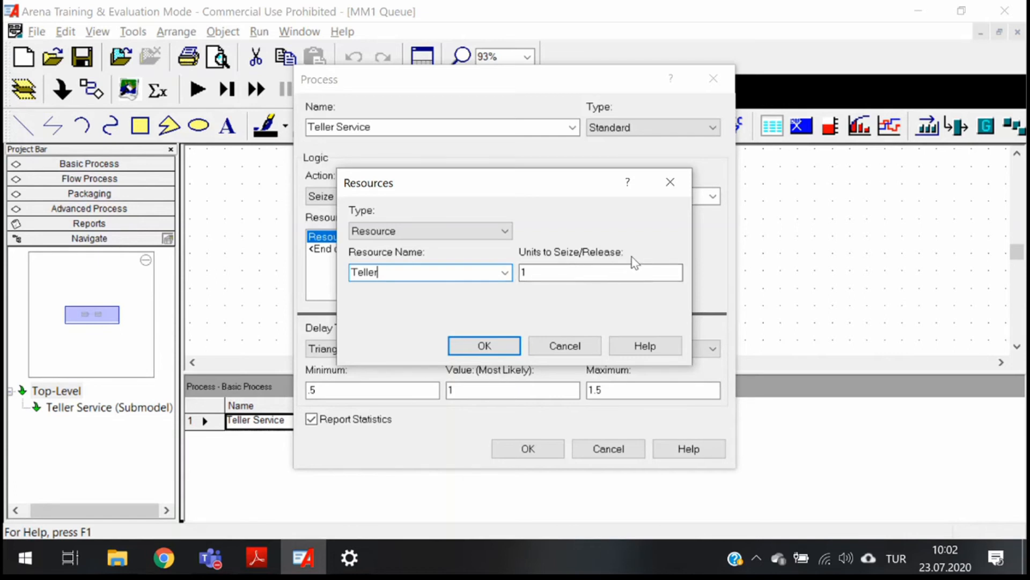
pyautogui.click(501, 352)
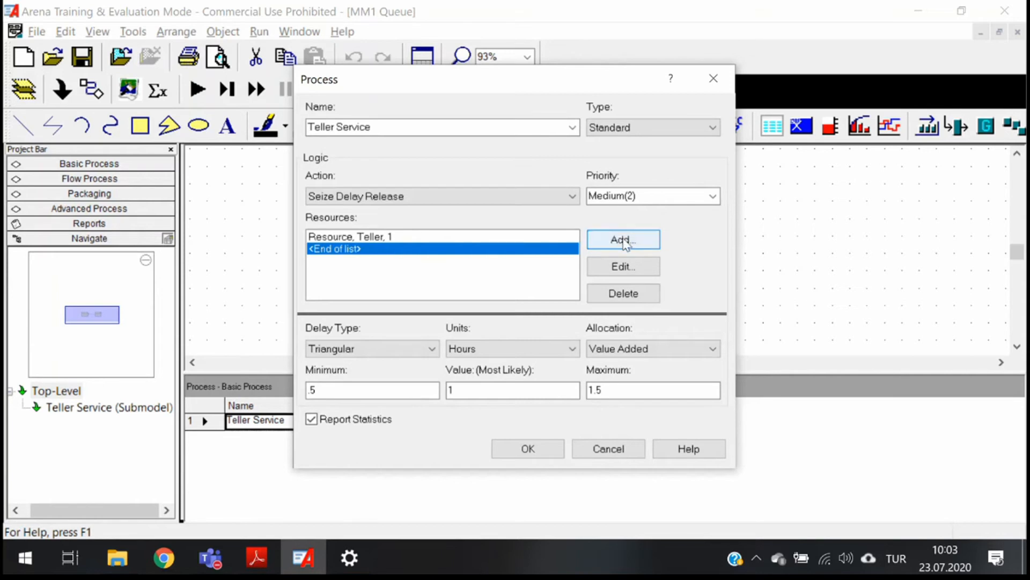
pyautogui.click(622, 240)
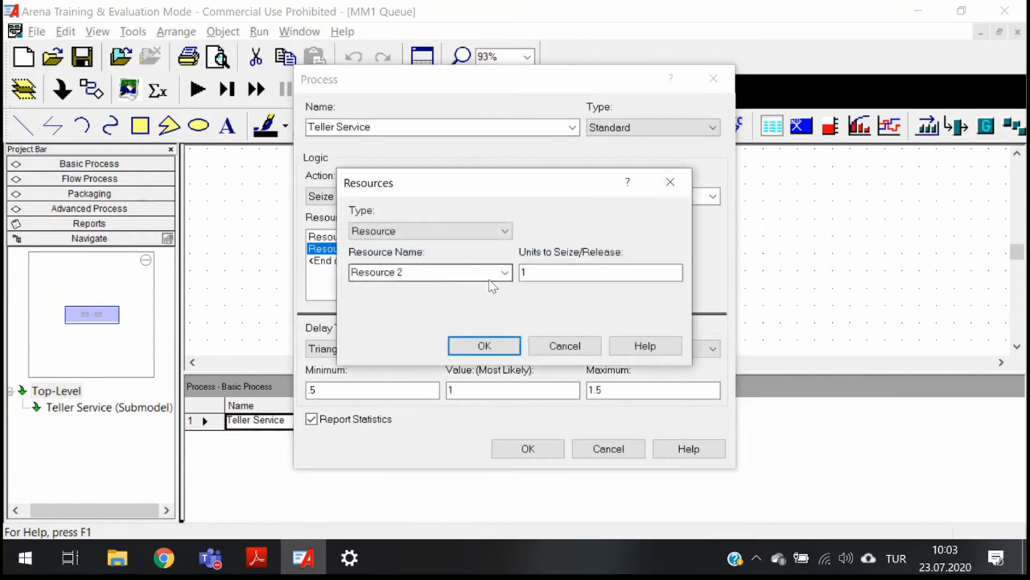
pyautogui.click(530, 272)
pyautogui.click(670, 182)
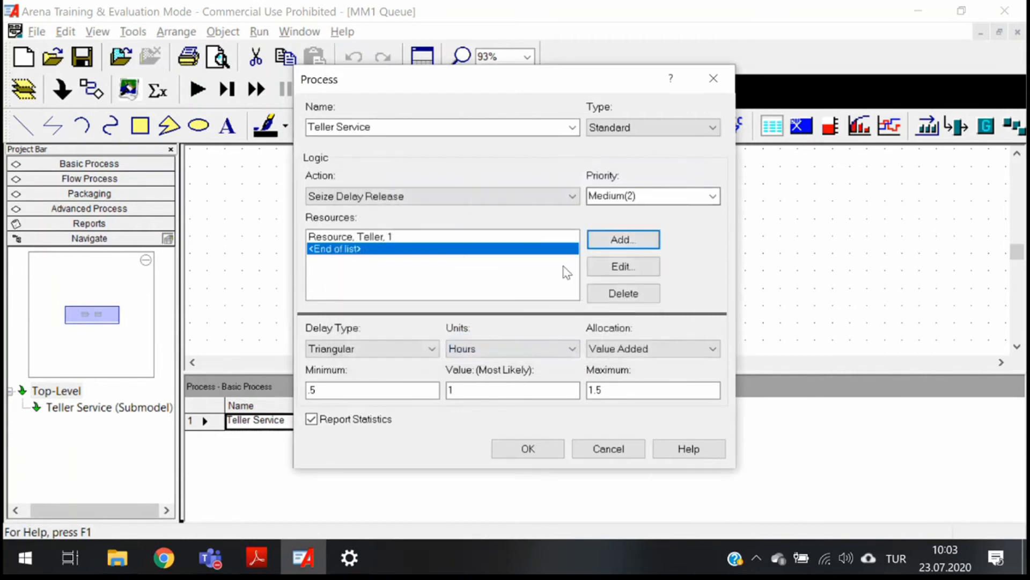
# Step: Try 2 units to seize/release for the Teller resource, then restore the value to 1
pyautogui.click(419, 236)
pyautogui.doubleClick(419, 237)
pyautogui.click(541, 272)
pyautogui.moveTo(541, 272); pyautogui.dragTo(513, 272)
pyautogui.write('2')
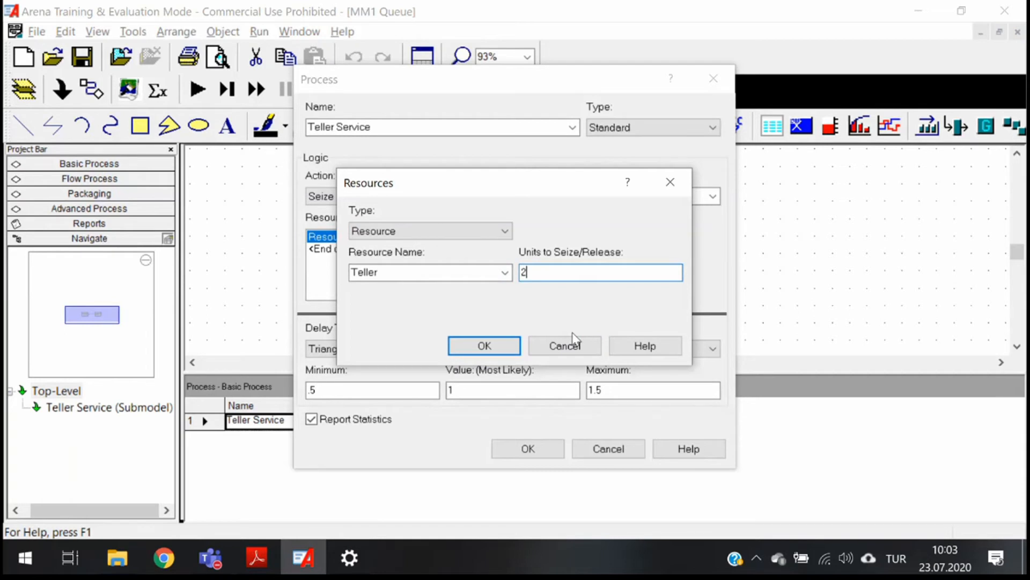
pyautogui.press('BackSpace')
pyautogui.write('1')
pyautogui.click(494, 348)
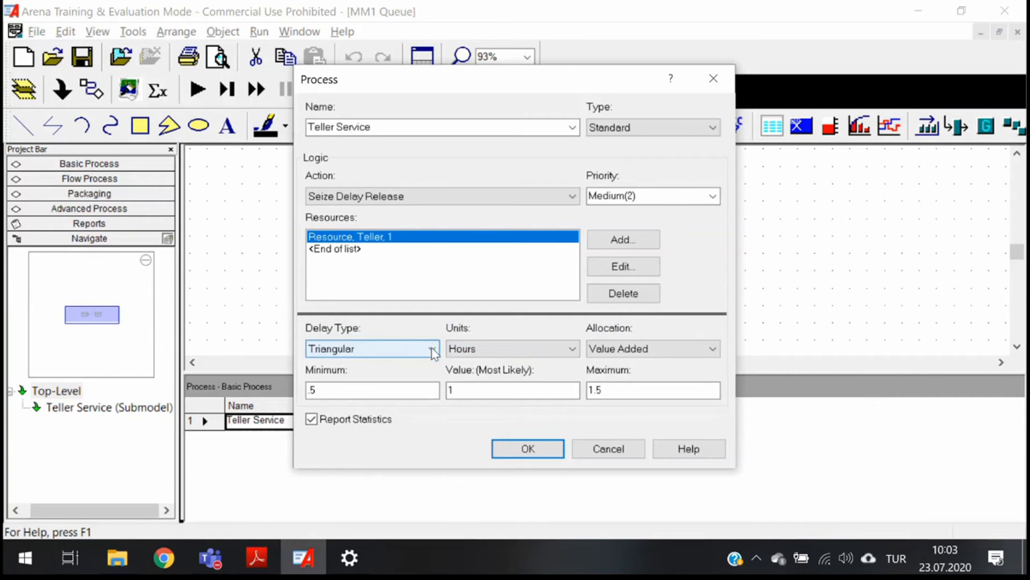
# Step: Switch to the Weekly Questions PDF in Adobe Reader and highlight the average service time in question 3
pyautogui.hotkey('alt', 'Tab')
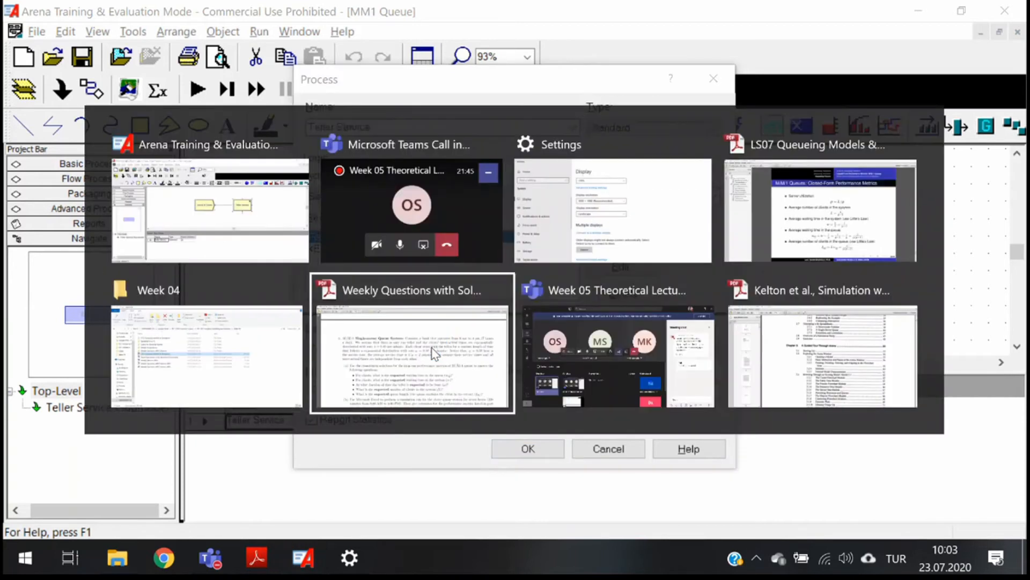
pyautogui.click(432, 349)
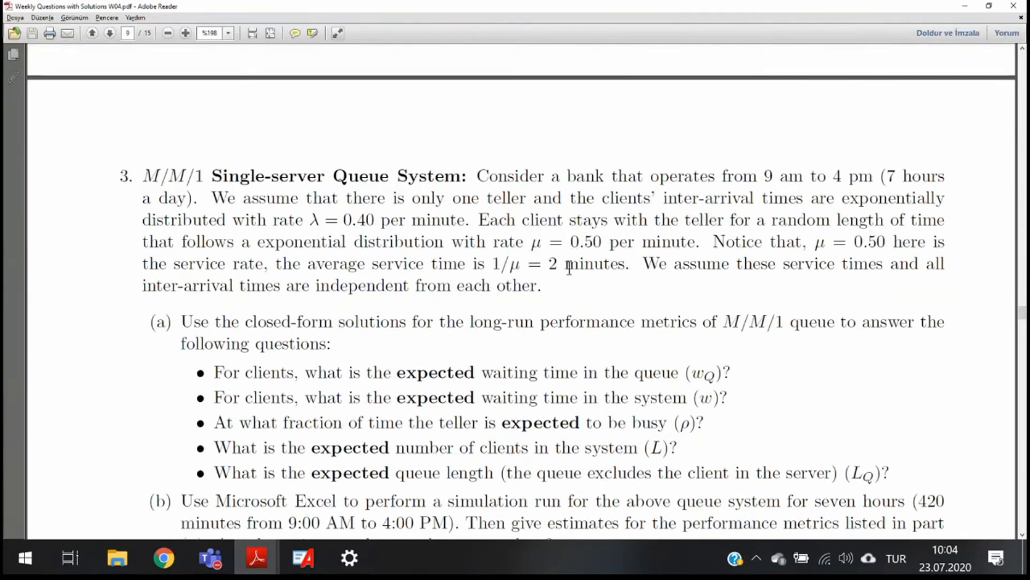
pyautogui.moveTo(549, 261); pyautogui.dragTo(625, 273)
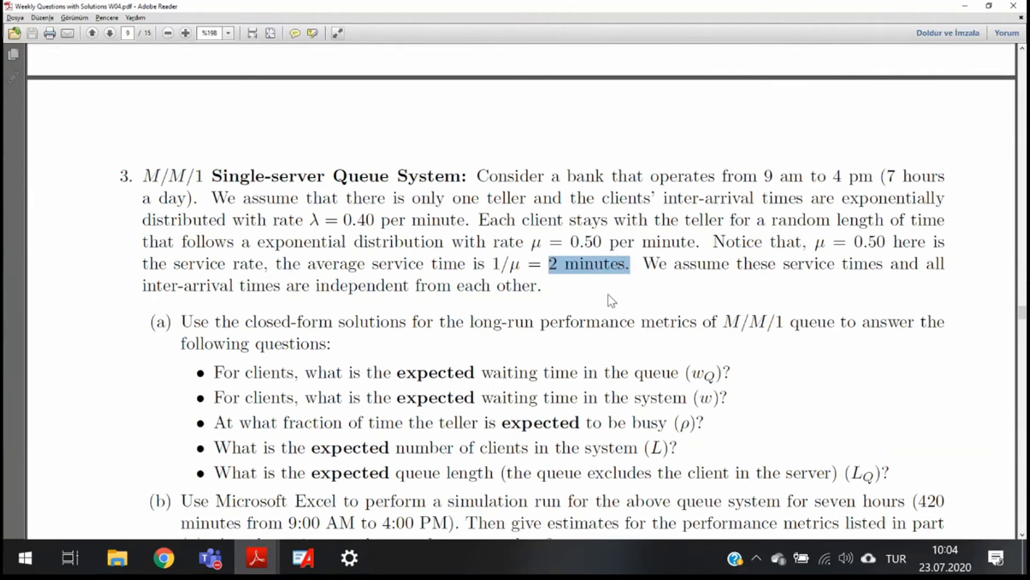
# Step: Switch back to Arena and set the Teller Service delay type to Expression with units in Minutes
pyautogui.hotkey('alt', 'Tab')
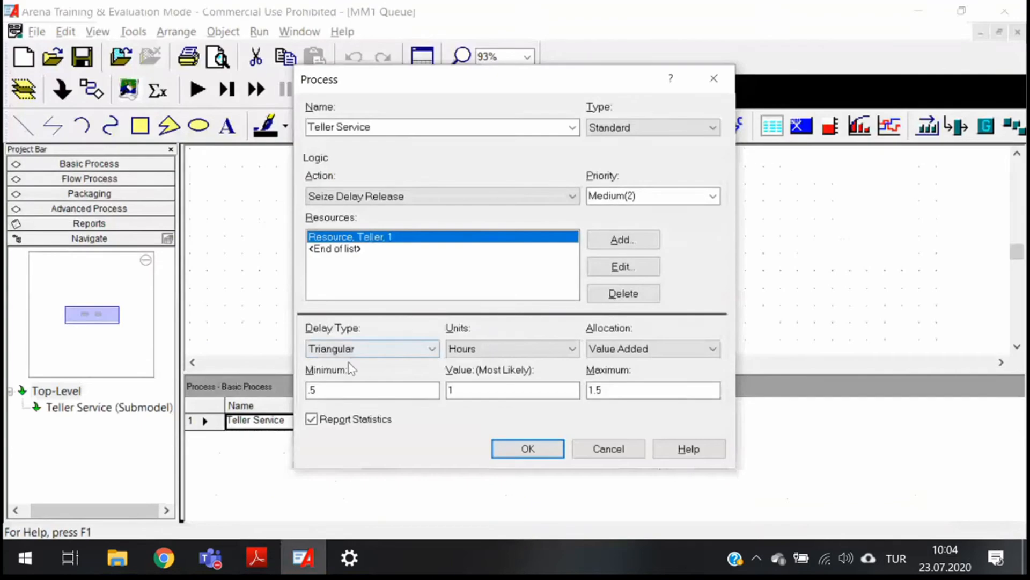
pyautogui.click(400, 349)
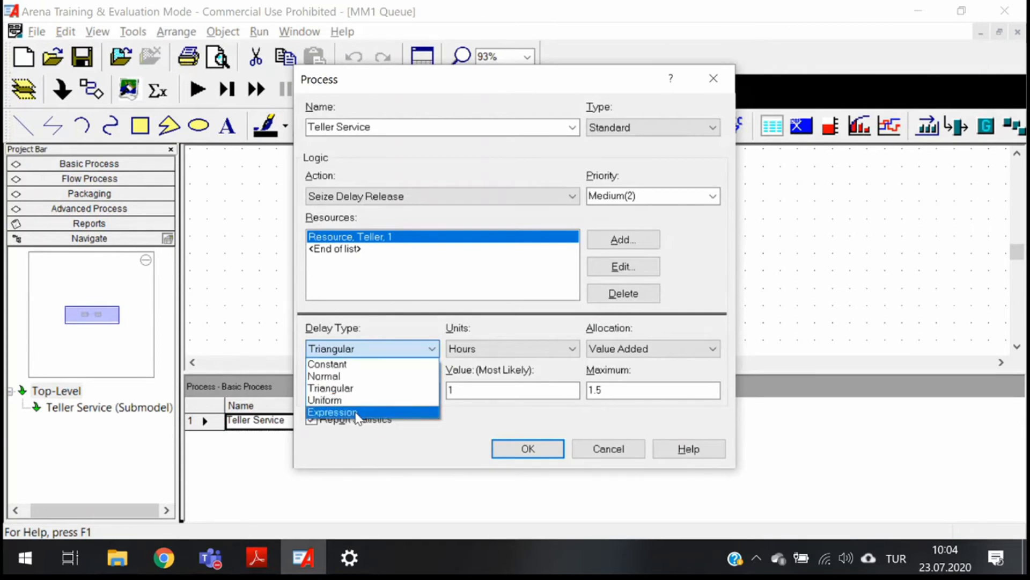
pyautogui.click(356, 413)
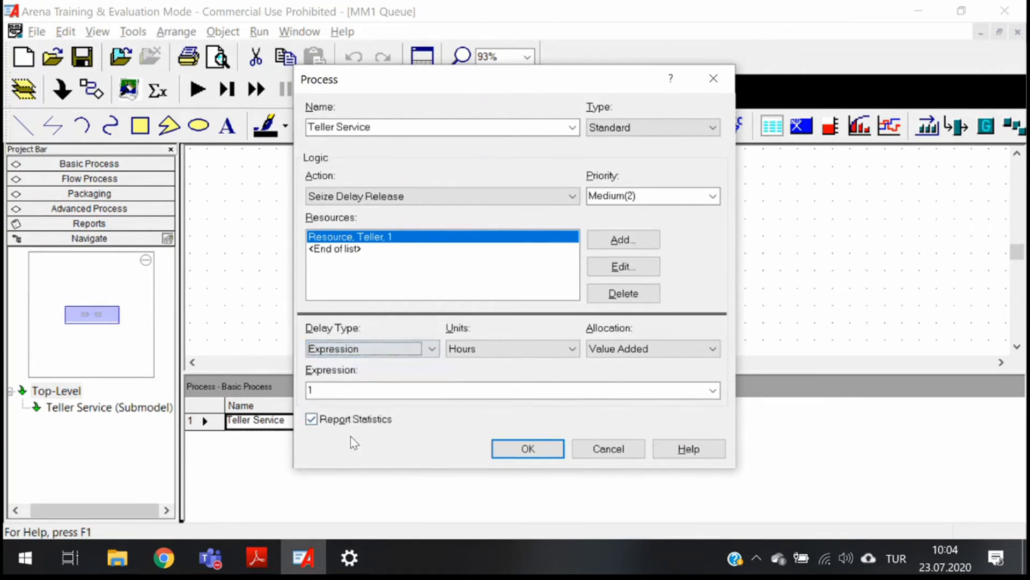
pyautogui.click(510, 349)
pyautogui.click(487, 377)
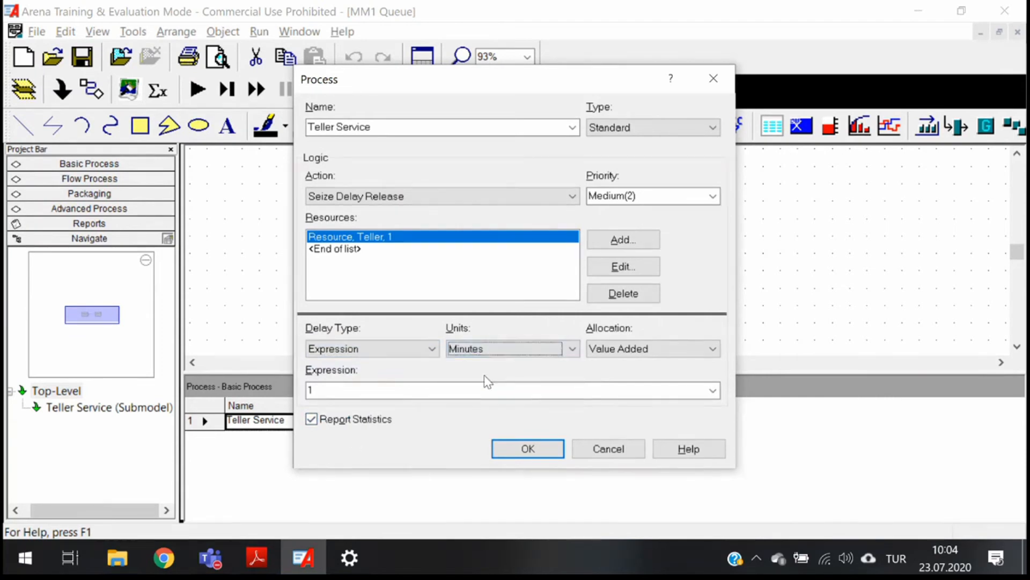
# Step: Choose Value Added as the Teller Service allocation and Medium(2) as its priority
pyautogui.click(621, 350)
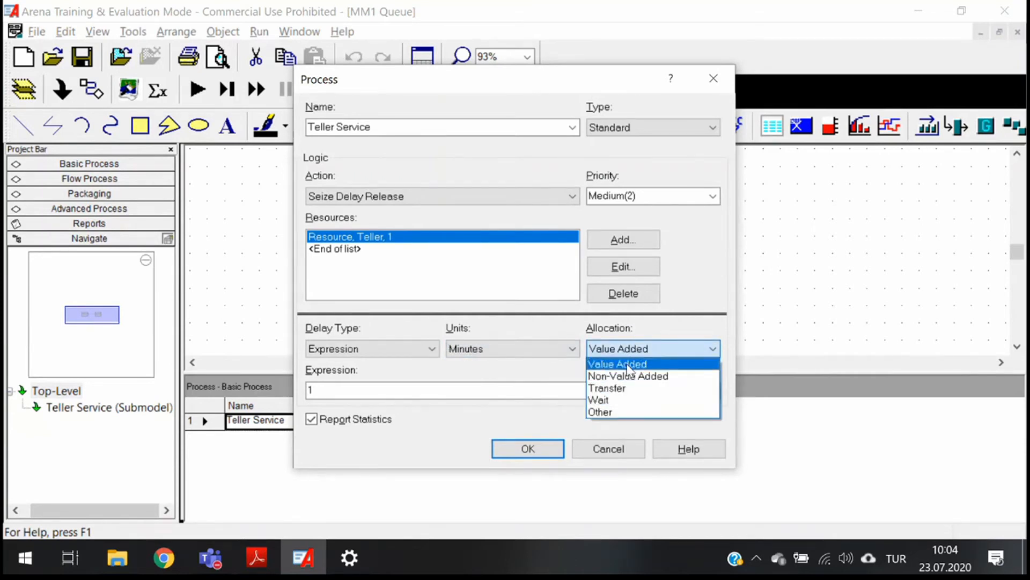
pyautogui.click(627, 365)
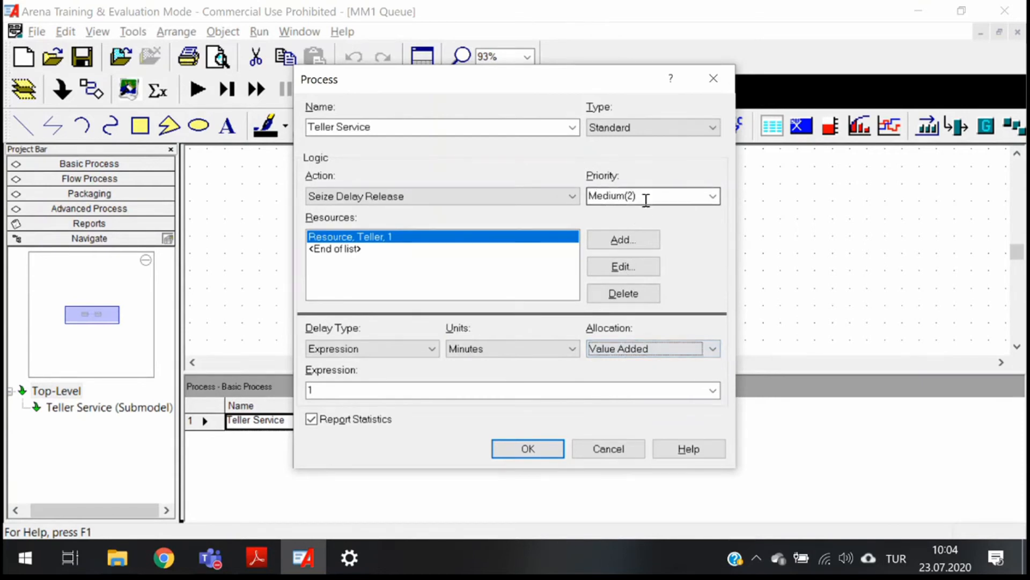
pyautogui.click(652, 199)
pyautogui.click(712, 197)
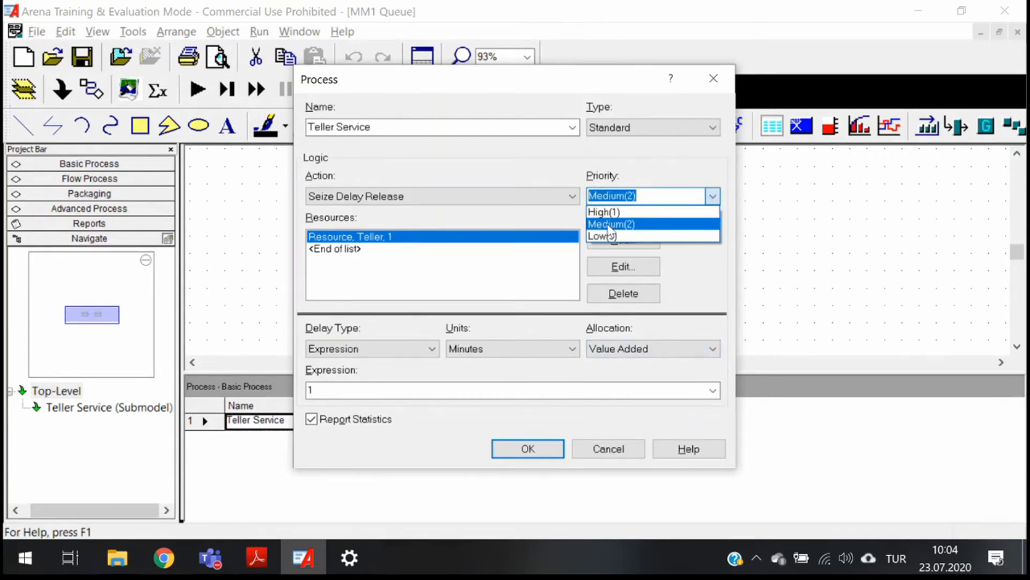
pyautogui.click(610, 229)
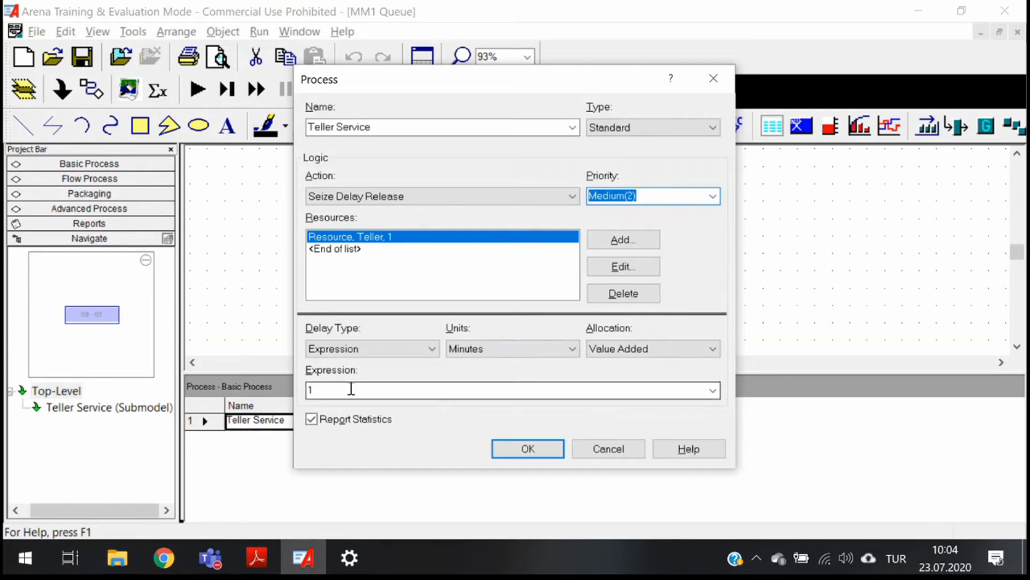
# Step: Set the Teller Service delay expression to EXPO(2), with Minutes selected as the units
pyautogui.click(351, 389)
pyautogui.write('EXPO(2')
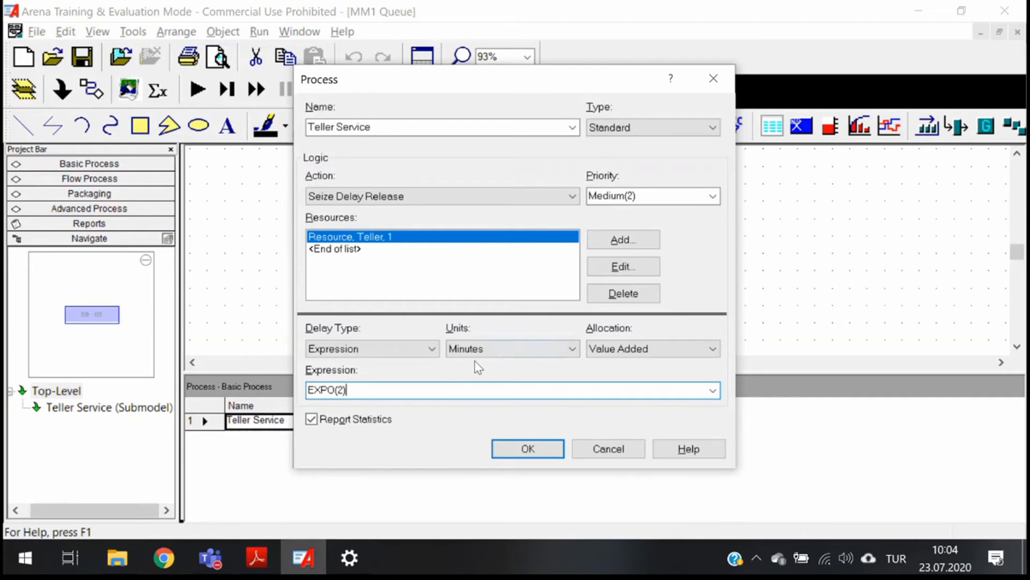
pyautogui.click(497, 350)
pyautogui.click(483, 372)
pyautogui.click(349, 391)
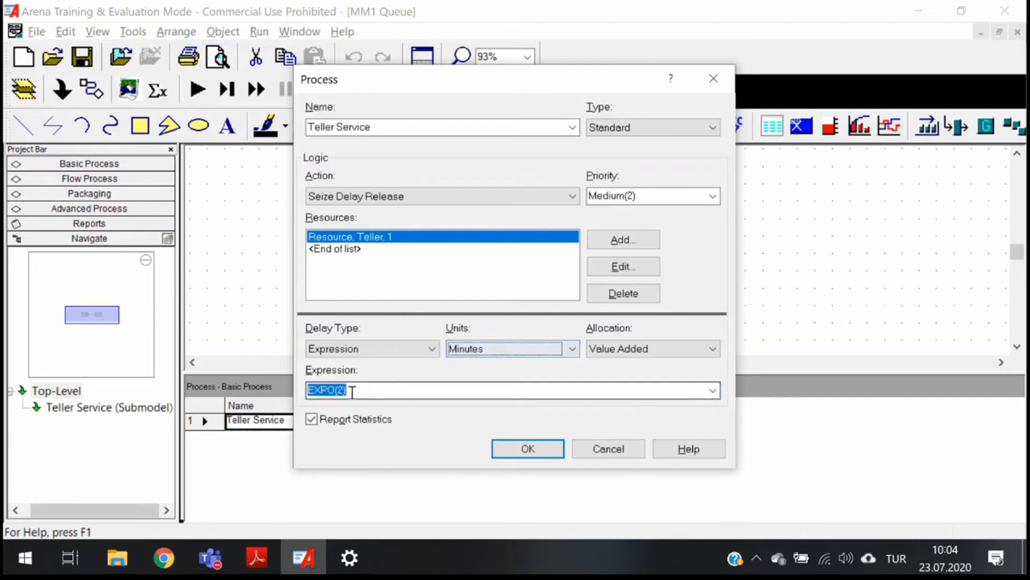
pyautogui.click(370, 390)
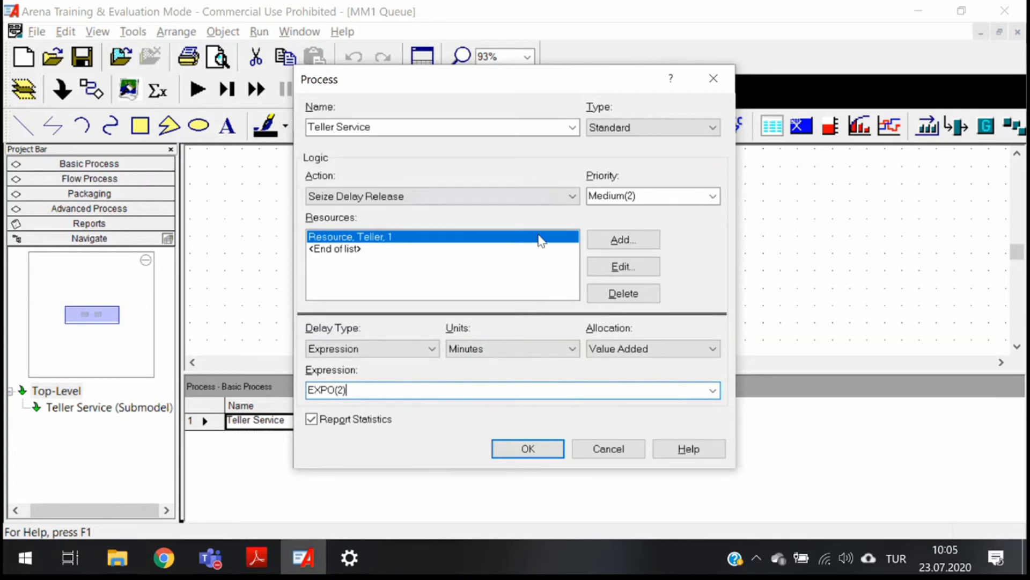
# Step: Try Hours as the delay units, restore Minutes, and accept the Teller Service settings
pyautogui.click(510, 351)
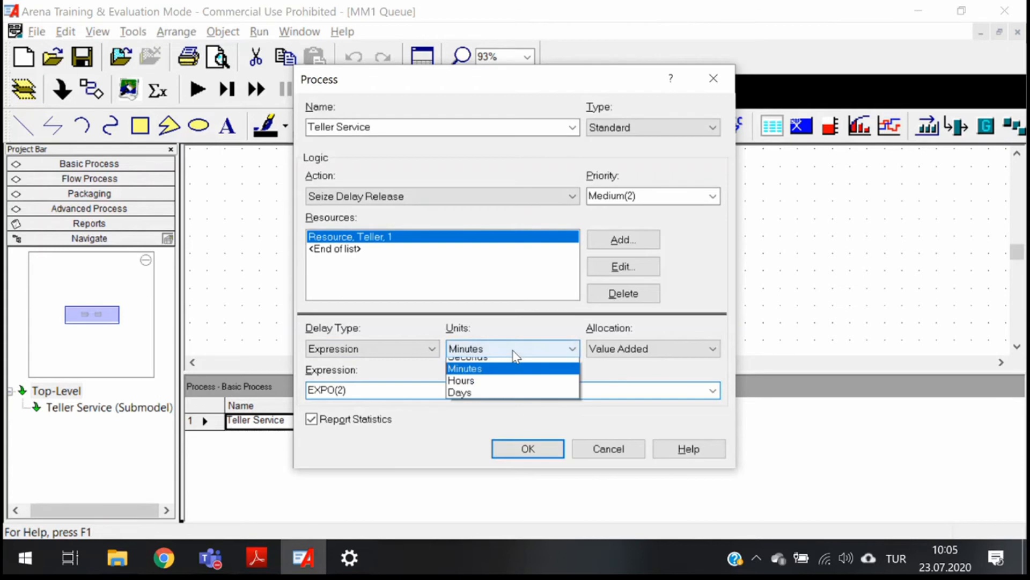
pyautogui.click(483, 387)
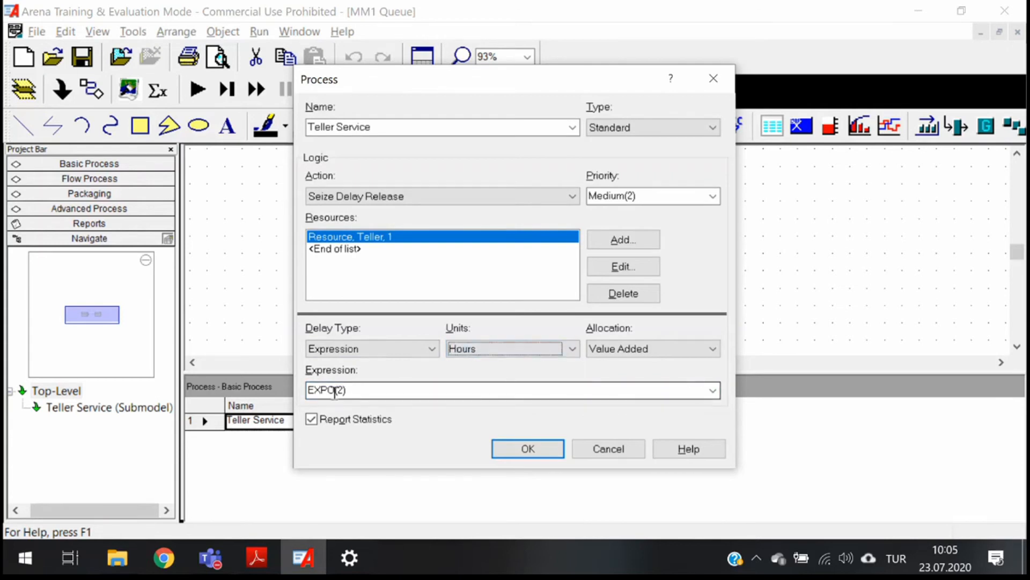
pyautogui.click(508, 349)
pyautogui.click(484, 375)
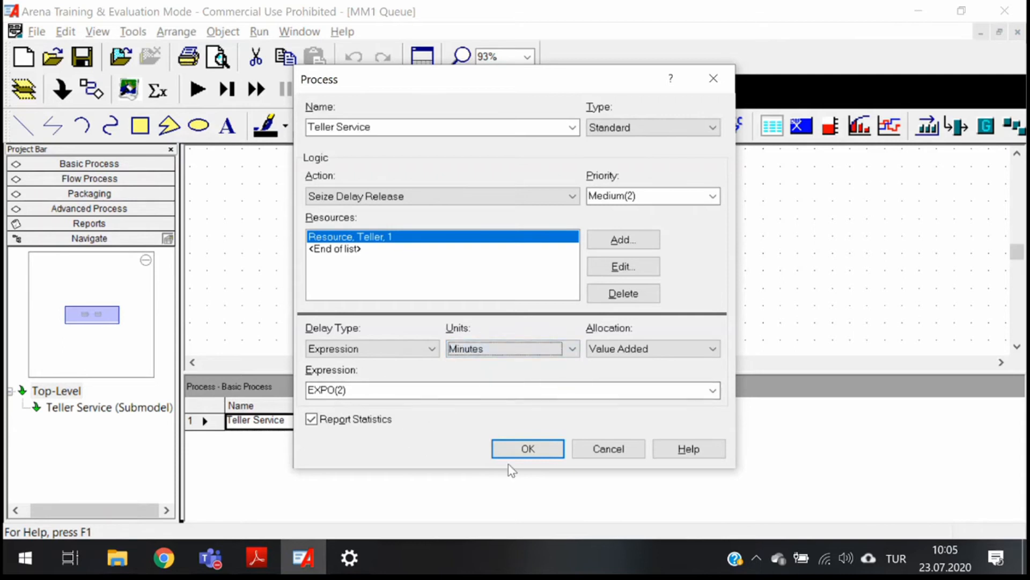
pyautogui.click(529, 449)
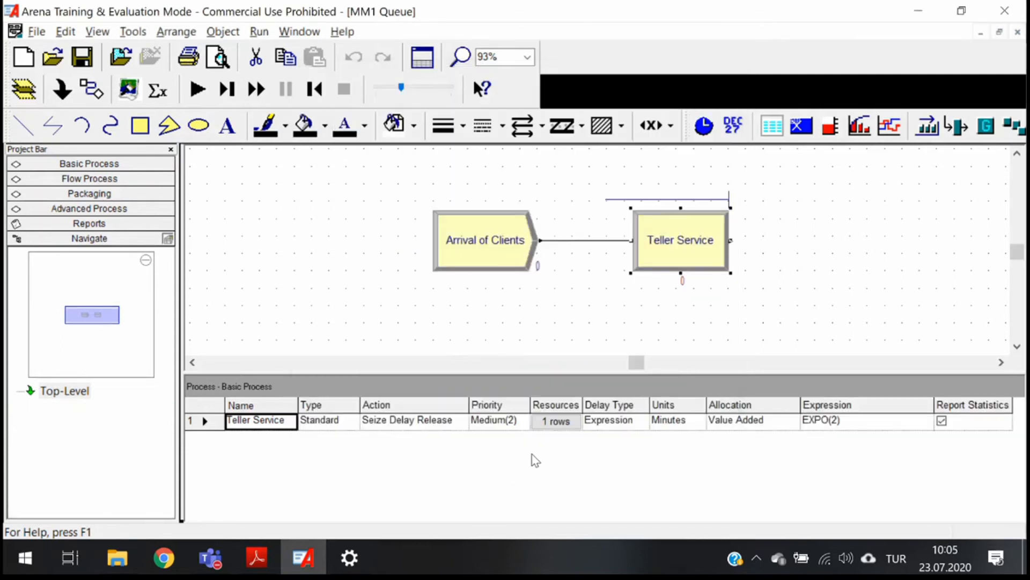
# Step: Move the Arrival of Clients and Teller Service modules further left in the flowchart, placing them closer together
pyautogui.moveTo(467, 257); pyautogui.dragTo(328, 258)
pyautogui.click(705, 253)
pyautogui.moveTo(705, 253); pyautogui.dragTo(506, 252)
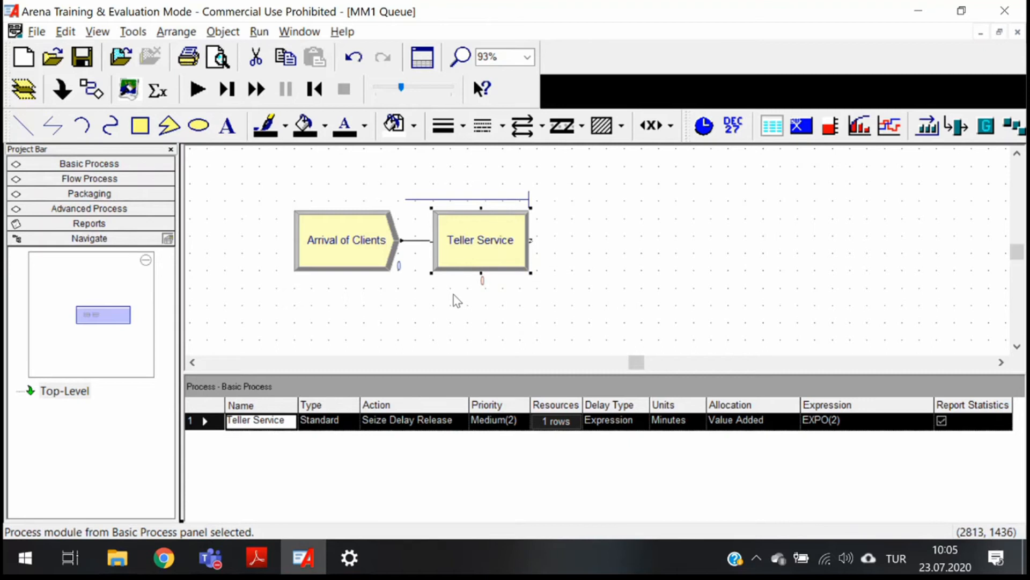
# Step: Show the Basic Process modules and move the Teller Service queue line slightly higher above its module
pyautogui.click(87, 163)
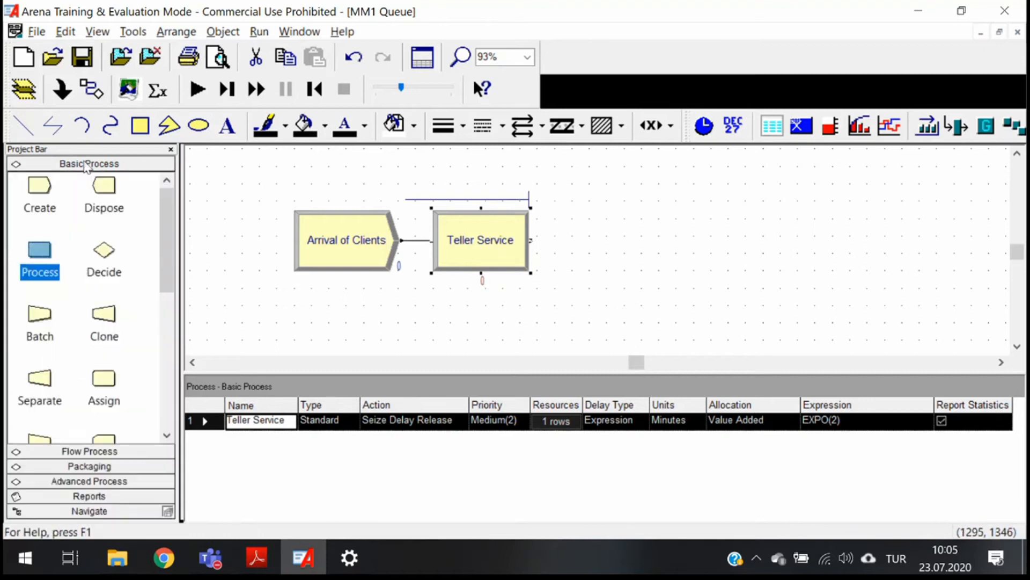
pyautogui.click(39, 274)
pyautogui.scroll(-2, 160, 279)
pyautogui.scroll(2, 161, 279)
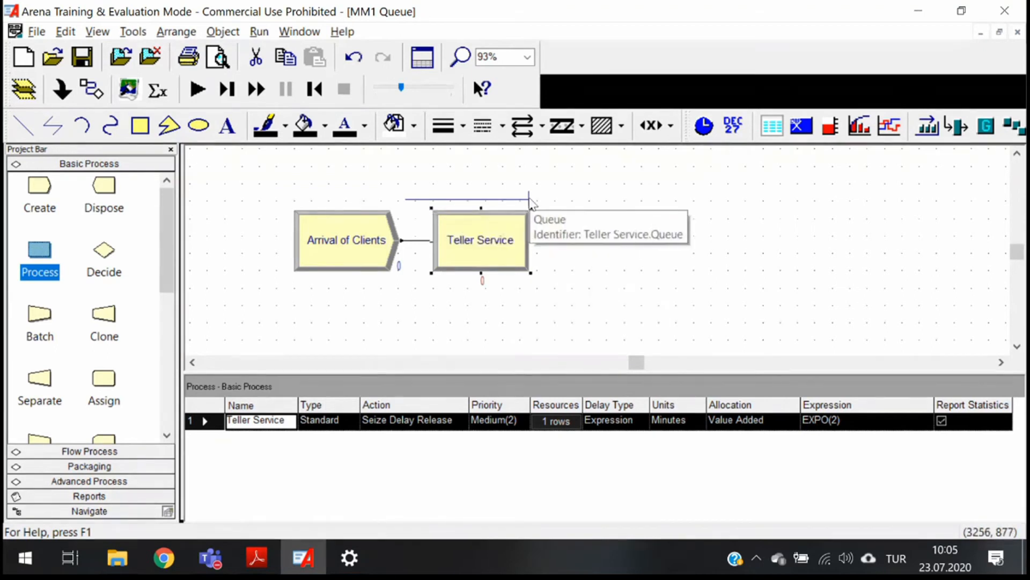
pyautogui.click(528, 201)
pyautogui.moveTo(527, 202); pyautogui.dragTo(521, 177)
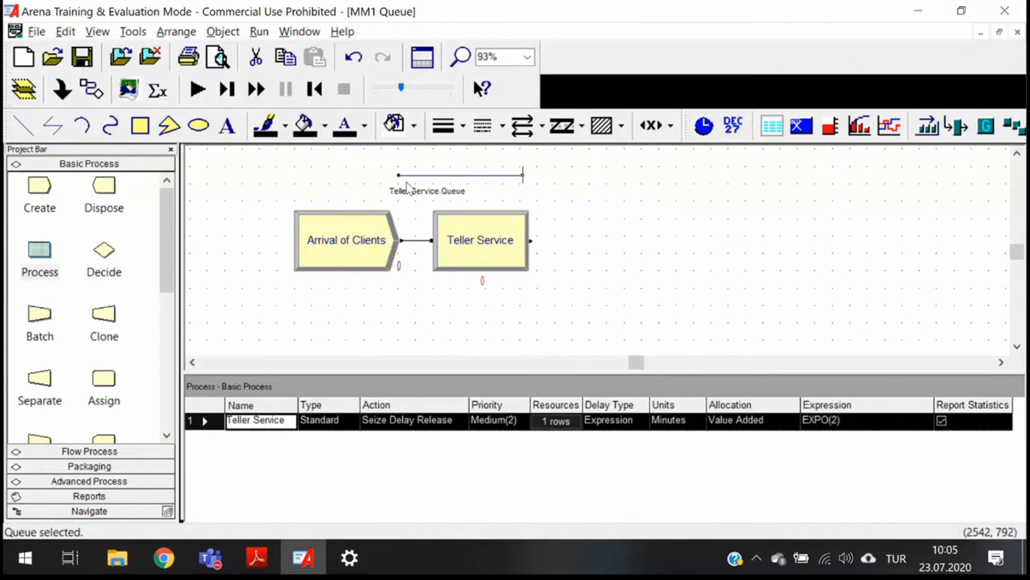
pyautogui.click(596, 185)
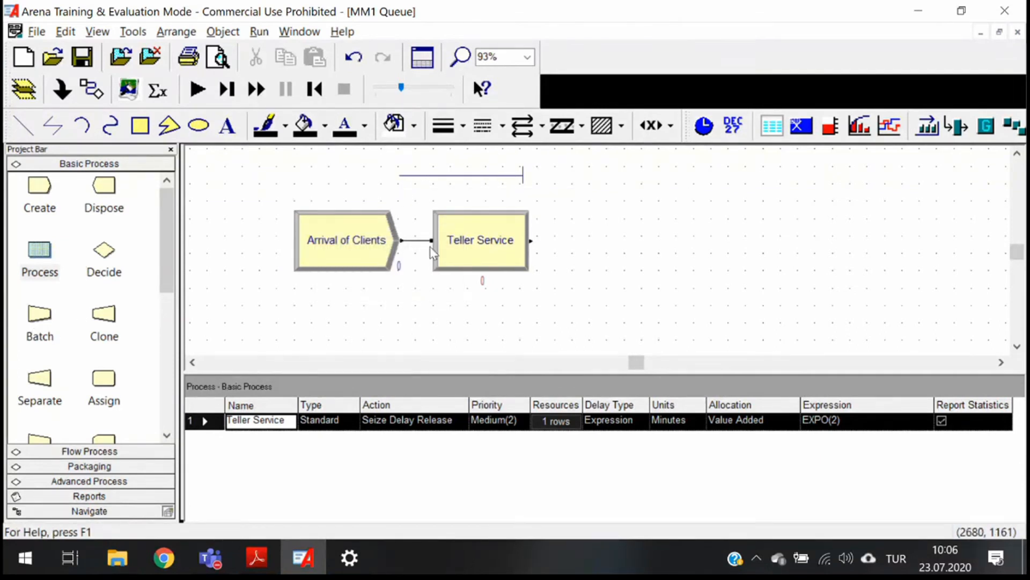
# Step: Open the Teller entry of the Resource data module for editing and check its name and capacity
pyautogui.scroll(-6, 91, 408)
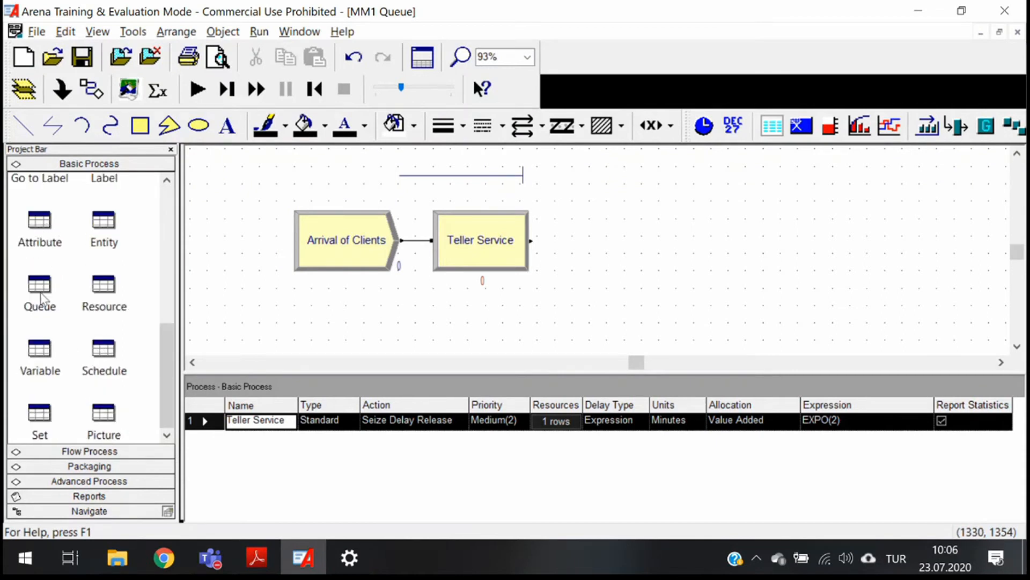
pyautogui.click(104, 292)
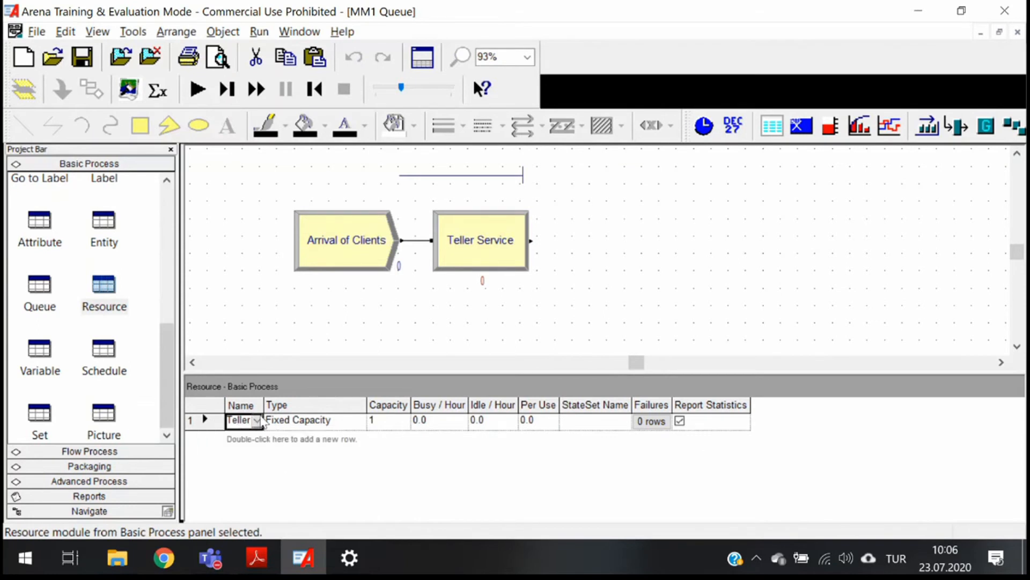
pyautogui.doubleClick(203, 420)
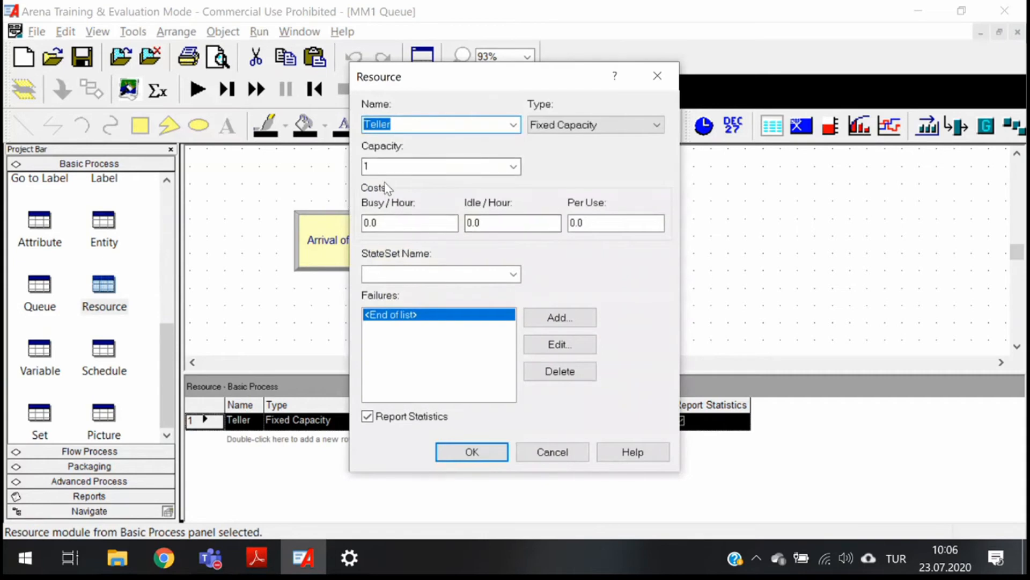
pyautogui.click(406, 124)
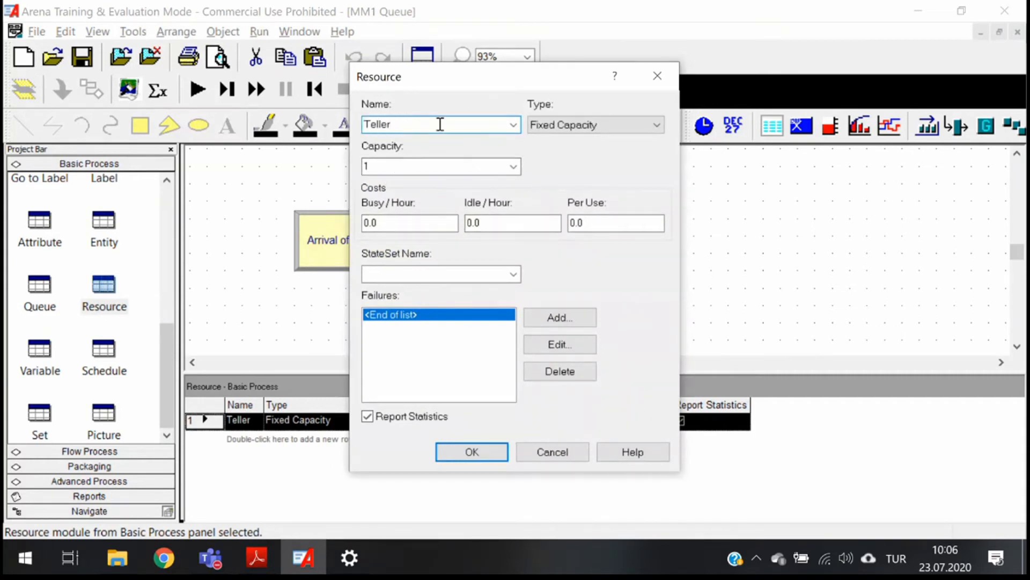
pyautogui.click(398, 168)
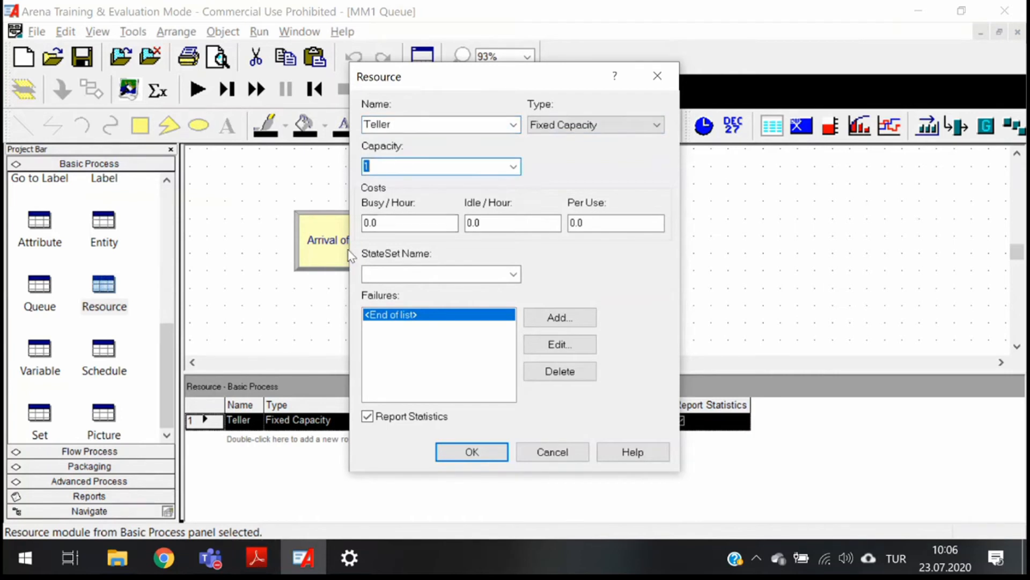
pyautogui.click(386, 165)
pyautogui.doubleClick(408, 168)
# Step: Choose Fixed Capacity as the Teller resource type and select its capacity value
pyautogui.click(656, 125)
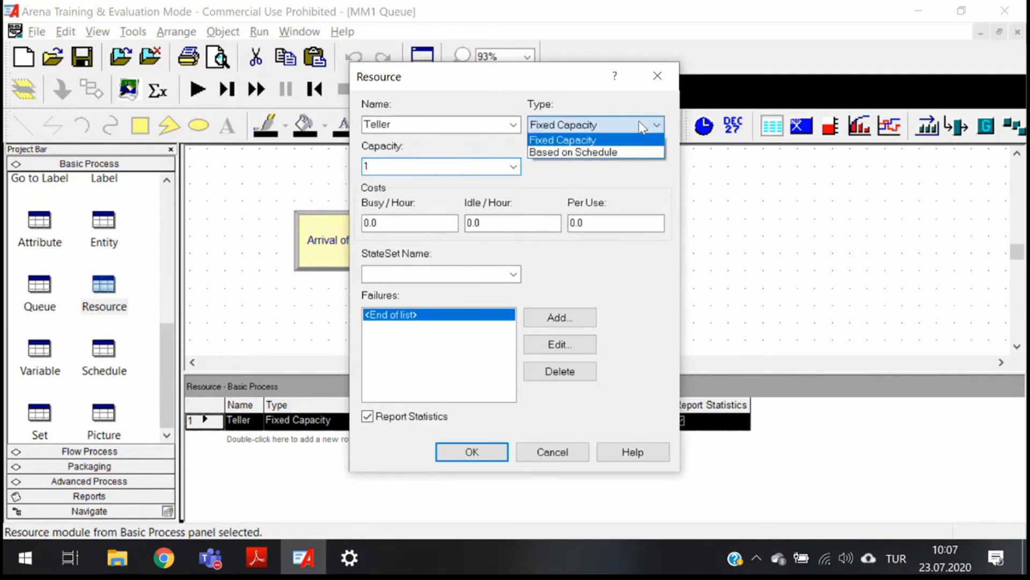
pyautogui.click(583, 141)
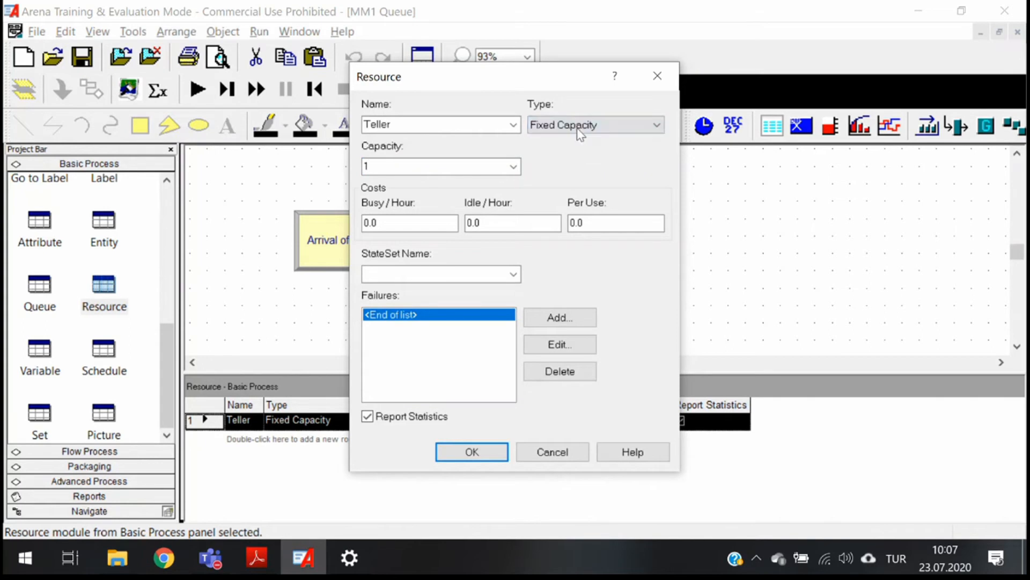
pyautogui.click(387, 167)
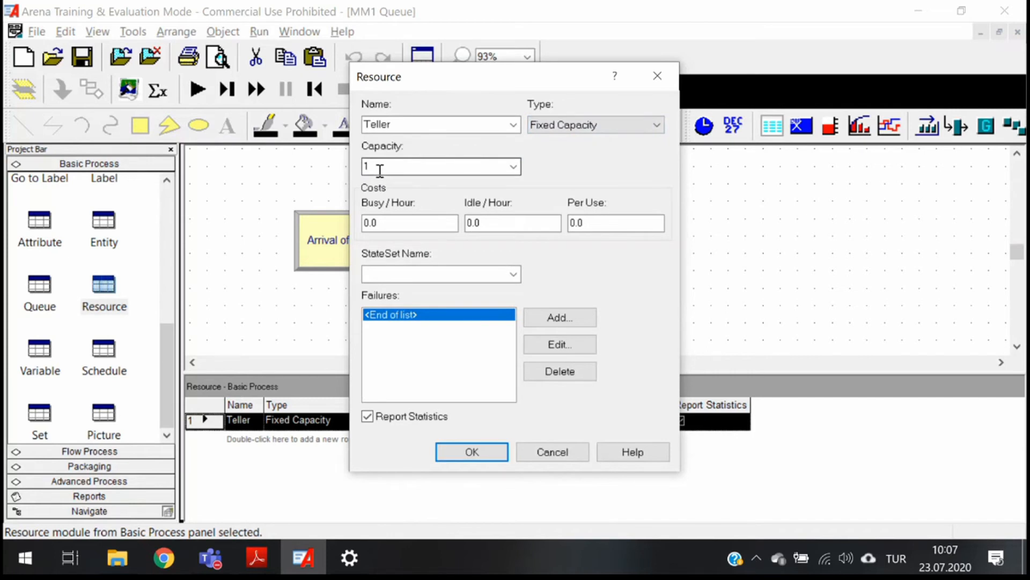
pyautogui.doubleClick(381, 167)
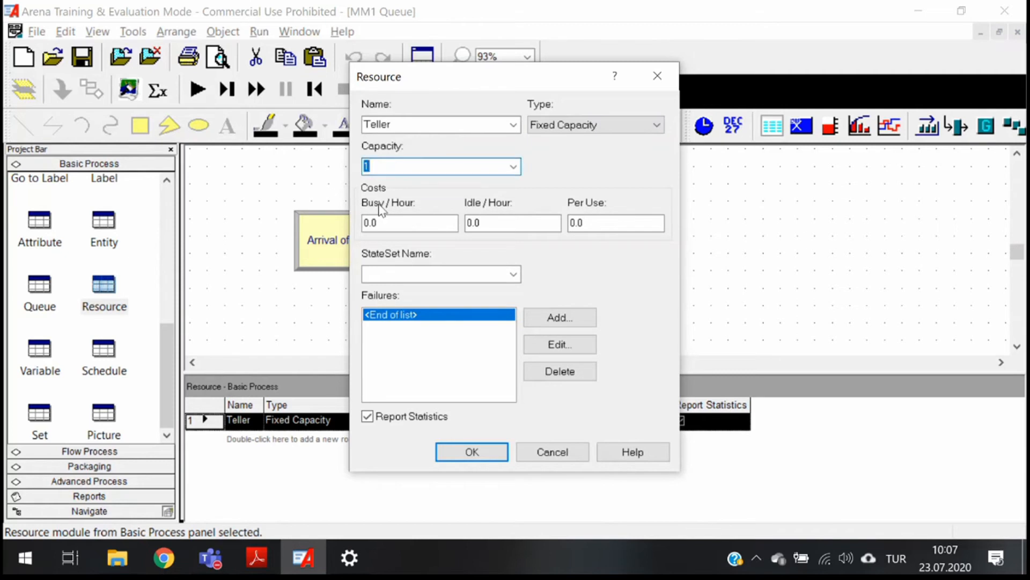
# Step: Try Based on Schedule as the Teller resource type, then restore Fixed Capacity
pyautogui.click(582, 129)
pyautogui.click(579, 153)
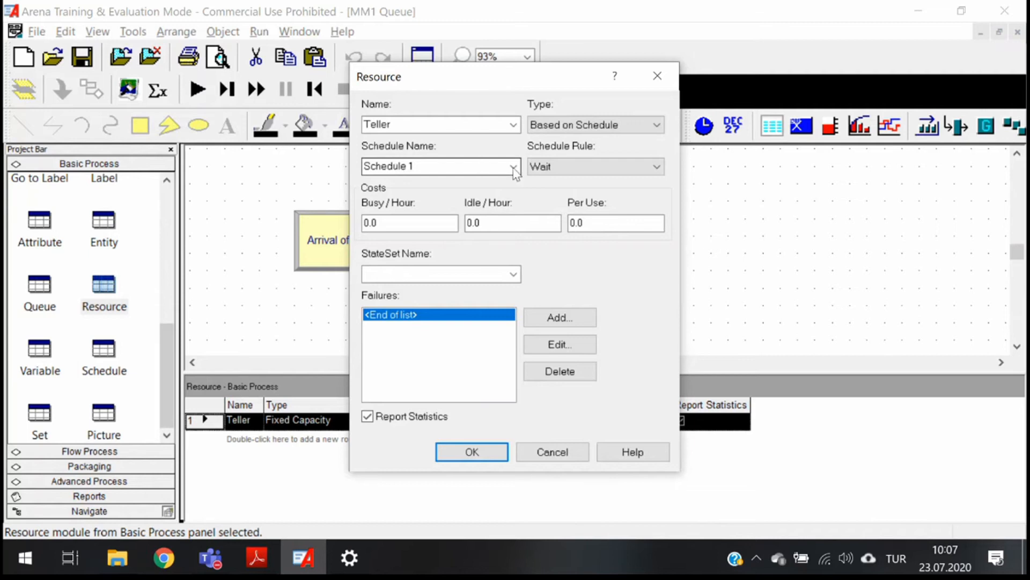
pyautogui.click(573, 127)
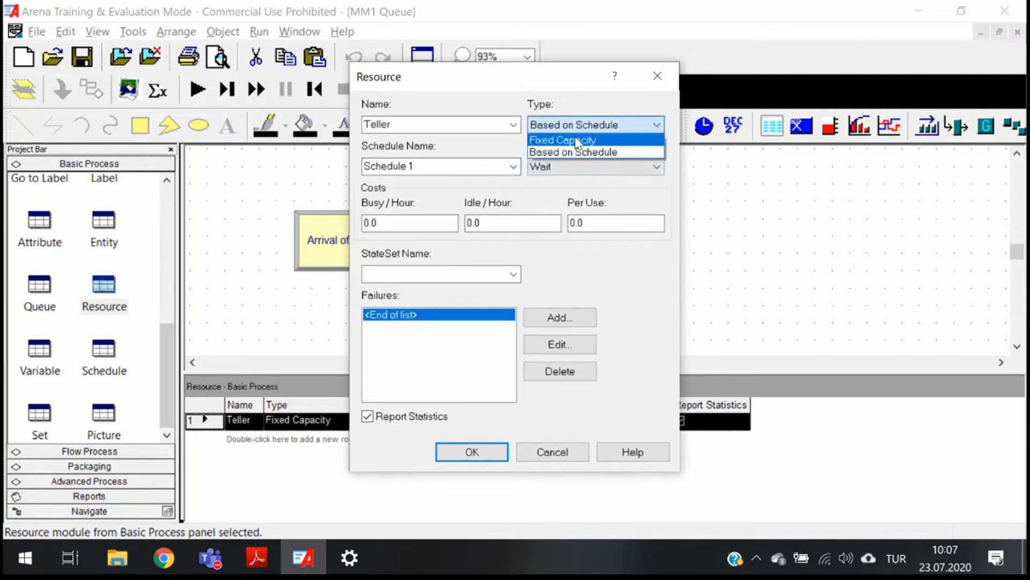
pyautogui.click(574, 141)
# Step: Set the Teller resource's capacity to 1 and accept the resource settings
pyautogui.moveTo(411, 167); pyautogui.dragTo(360, 166)
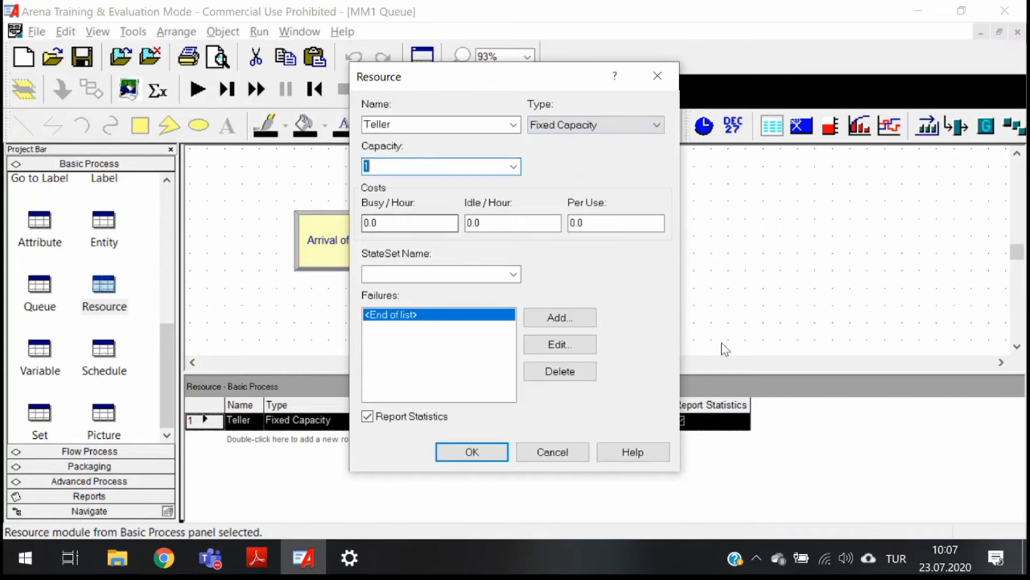
pyautogui.write('1')
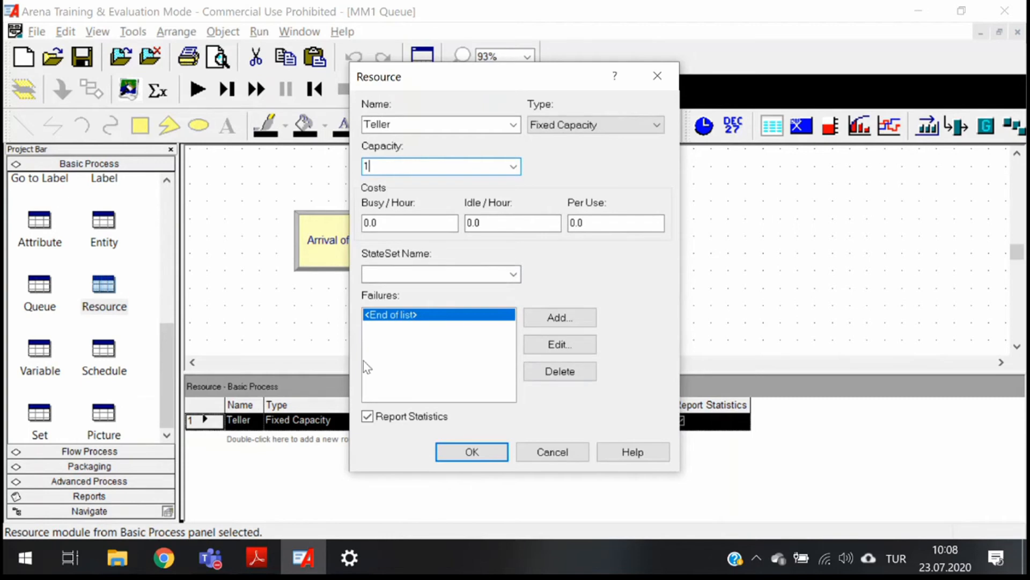
pyautogui.click(468, 453)
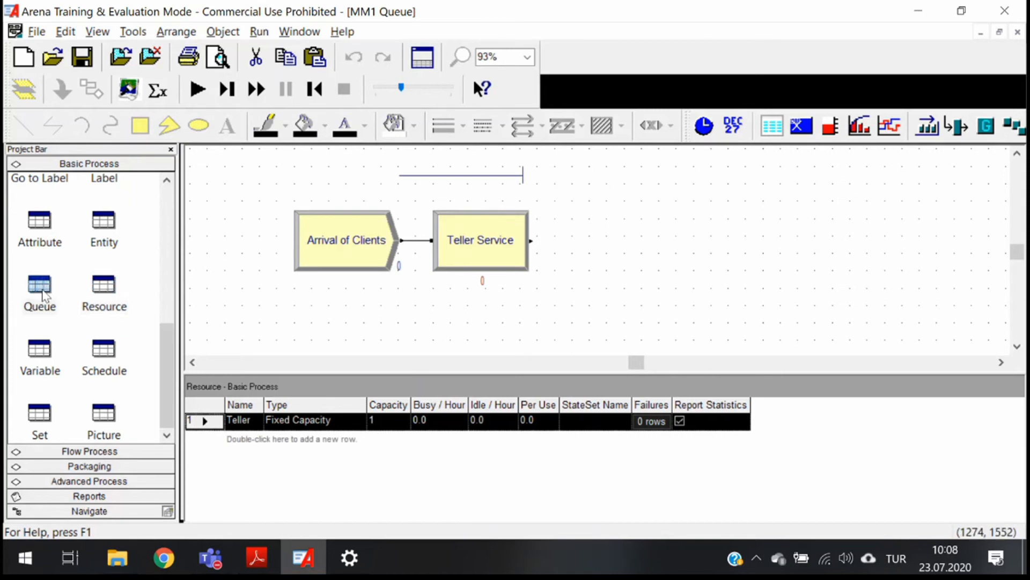
# Step: Open the Teller Service.Queue entry of the Queue data module for editing
pyautogui.click(39, 290)
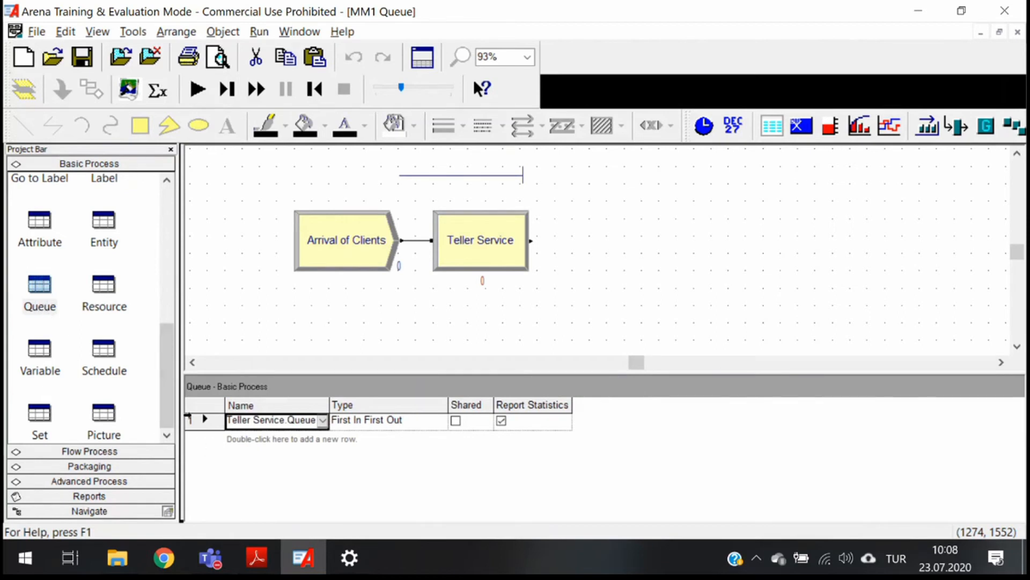
pyautogui.click(206, 420)
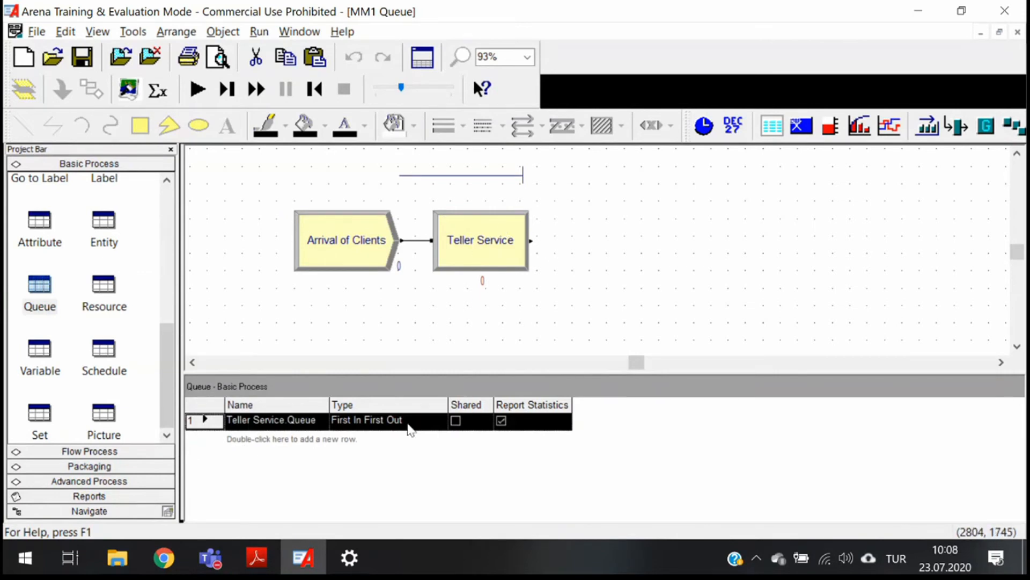
pyautogui.doubleClick(208, 419)
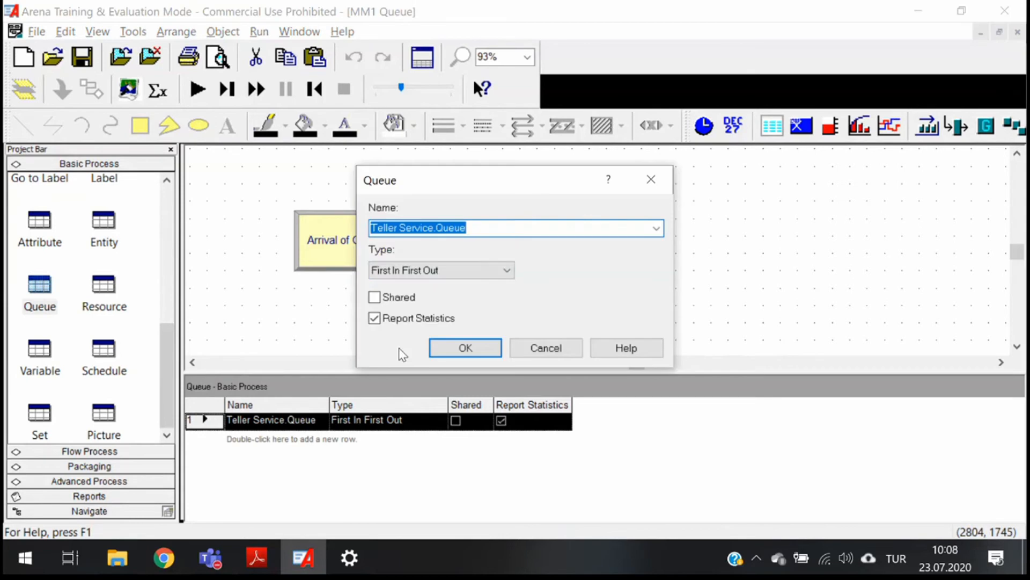
# Step: Try Last In First Out as the queue type, then restore First In First Out and accept the queue settings
pyautogui.click(432, 271)
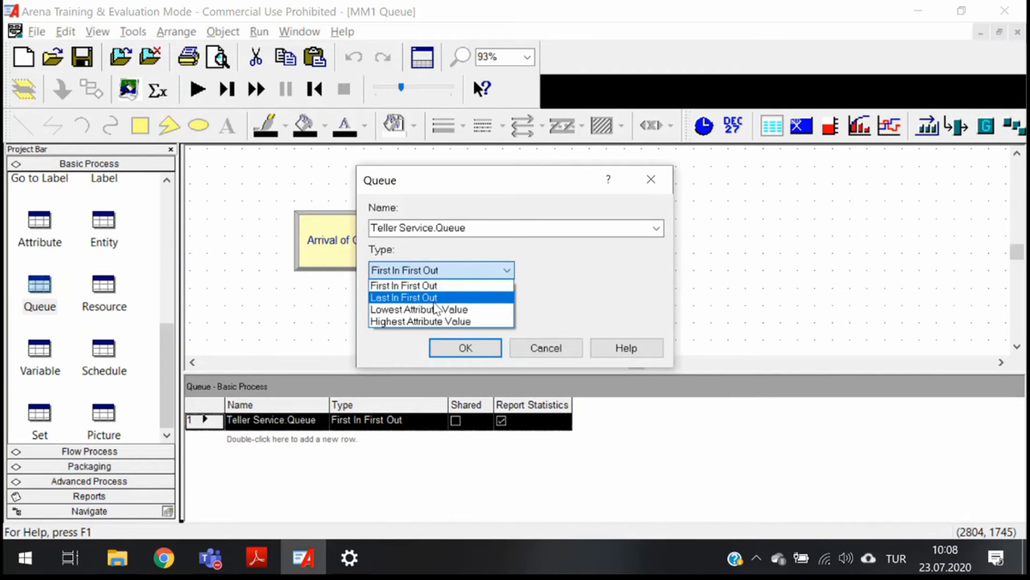
pyautogui.click(435, 301)
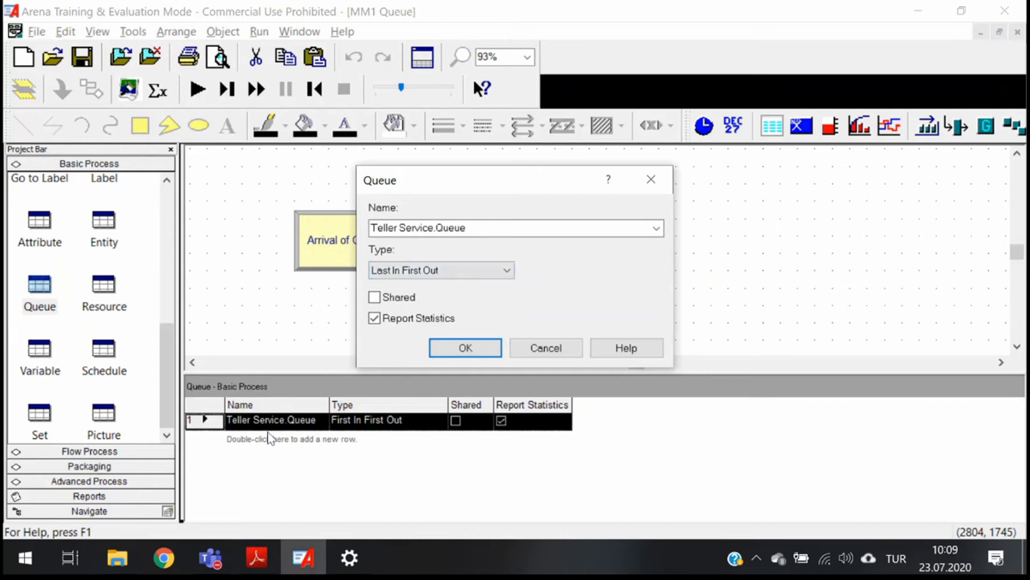
pyautogui.click(470, 270)
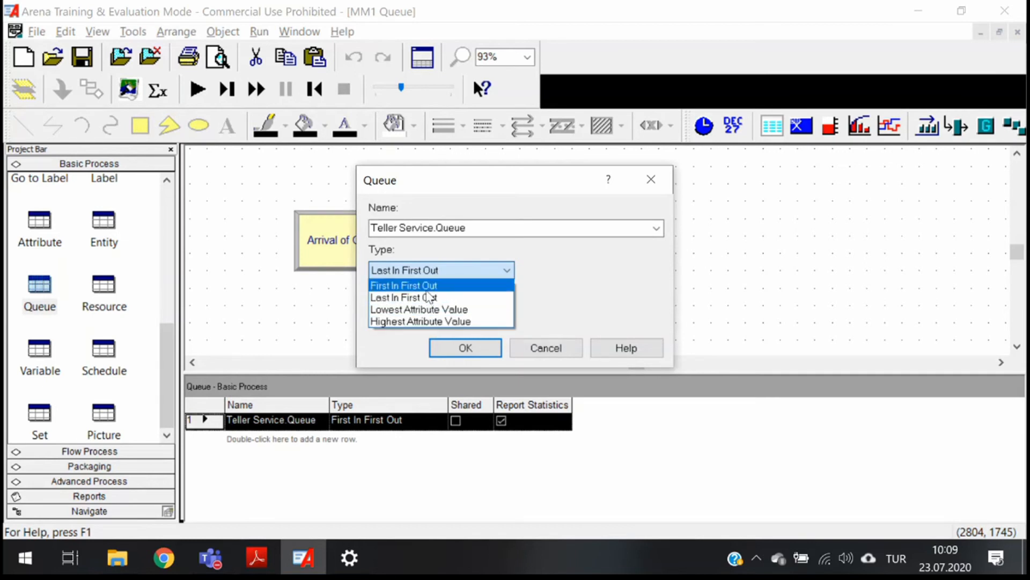
pyautogui.click(428, 290)
pyautogui.click(465, 351)
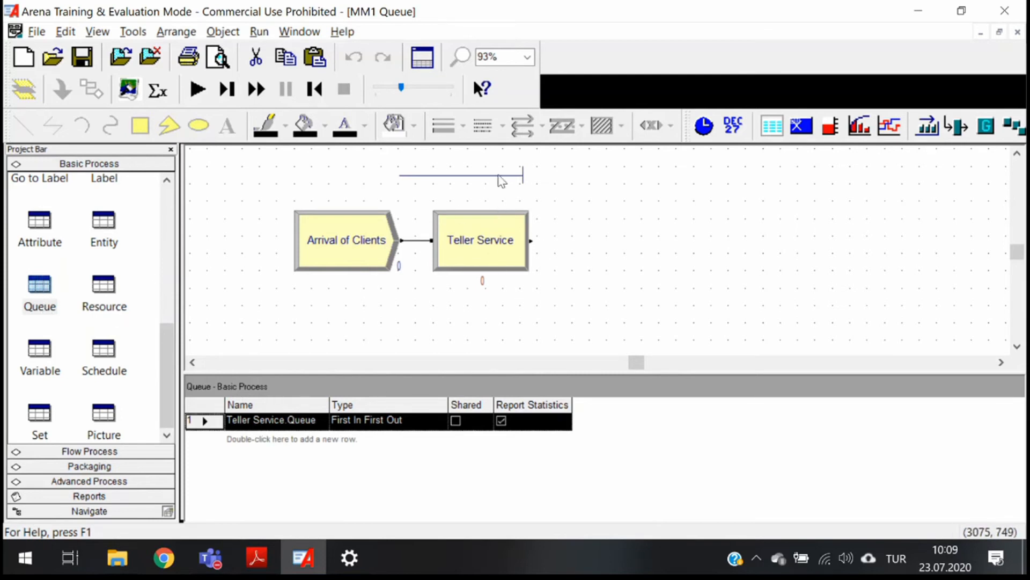
# Step: Place a Dispose module after Teller Service in the flowchart
pyautogui.click(502, 181)
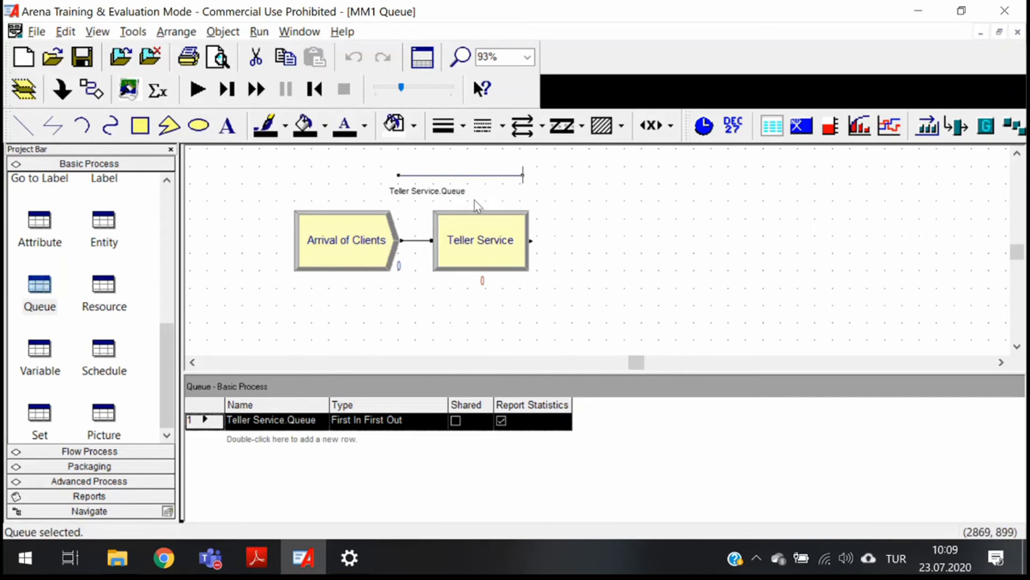
pyautogui.click(484, 241)
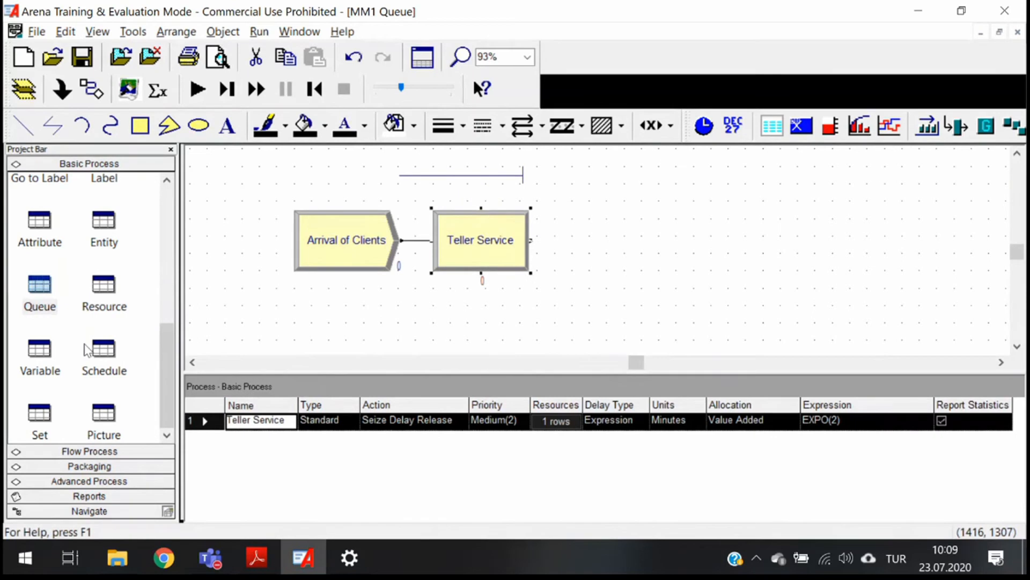
pyautogui.scroll(3, 85, 350)
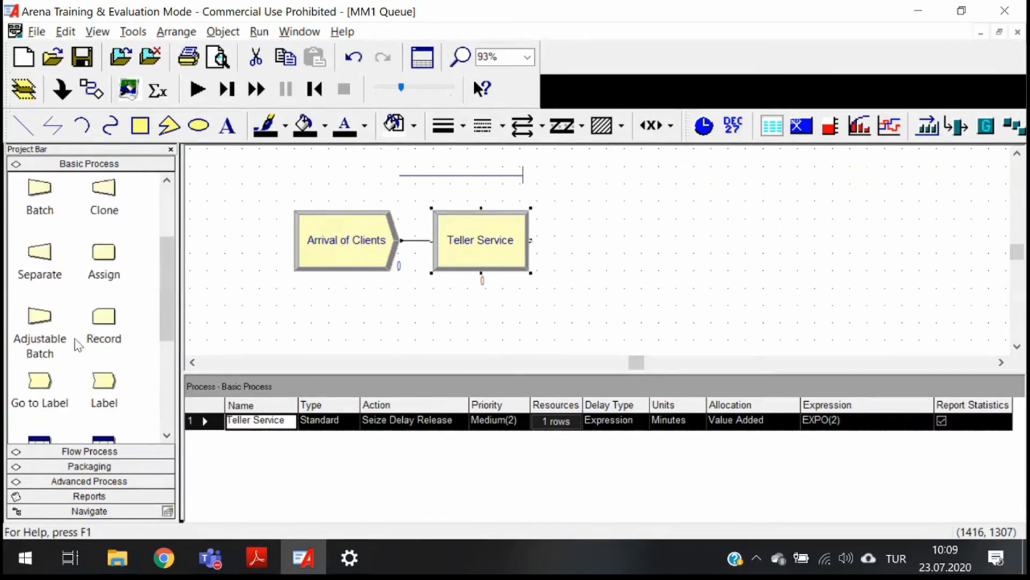
pyautogui.scroll(-3, 76, 340)
pyautogui.scroll(5, 75, 394)
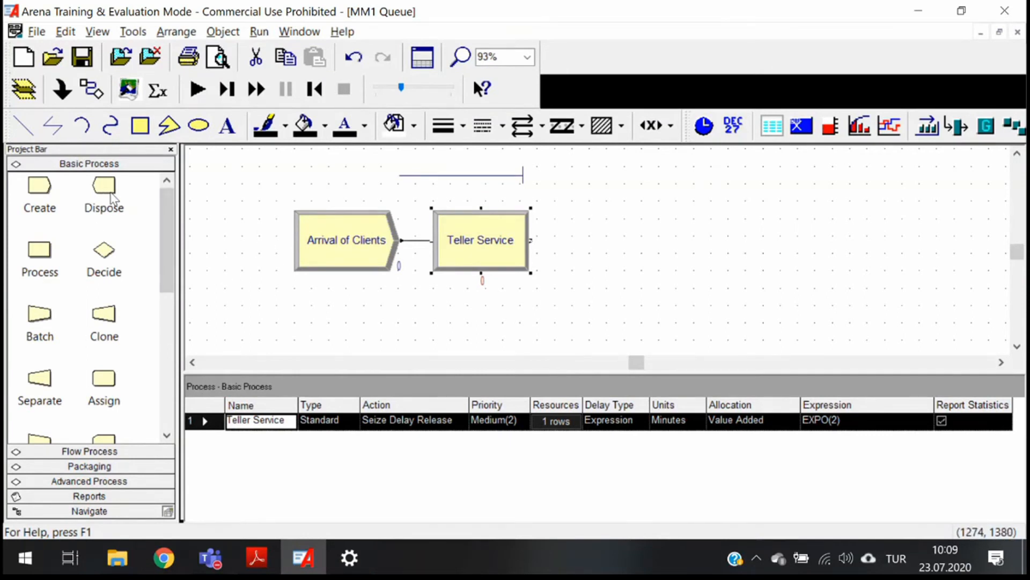
pyautogui.moveTo(103, 186)
pyautogui.mouseDown()
pyautogui.moveTo(227, 303)
pyautogui.moveTo(209, 262)
pyautogui.moveTo(102, 197)
pyautogui.mouseUp()
pyautogui.click(498, 241)
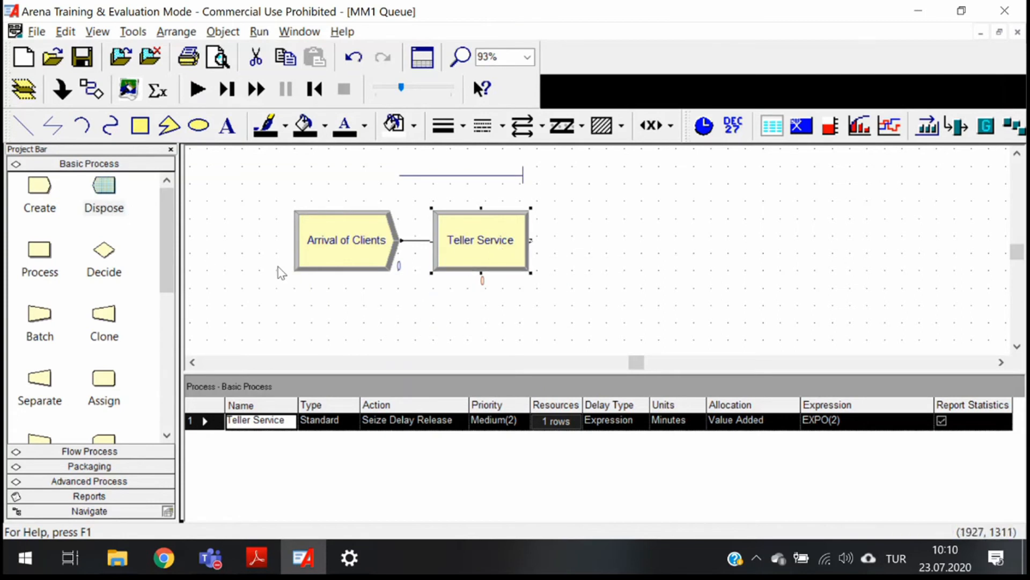
pyautogui.moveTo(105, 201); pyautogui.dragTo(640, 236)
# Step: Name the Dispose module Disposal of Clients and align it horizontally with Teller Service
pyautogui.doubleClick(643, 241)
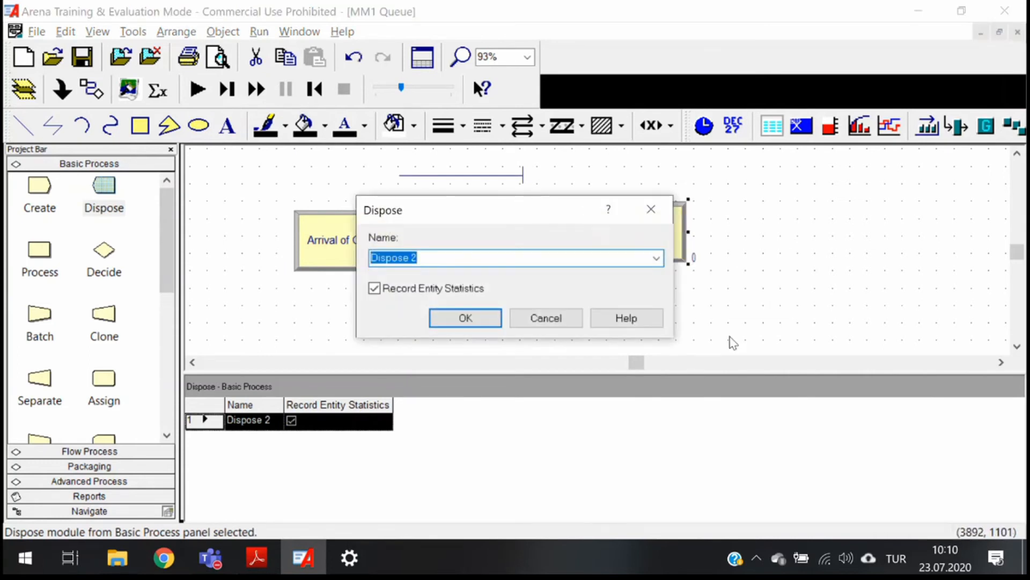
pyautogui.write('Disposal of Clients')
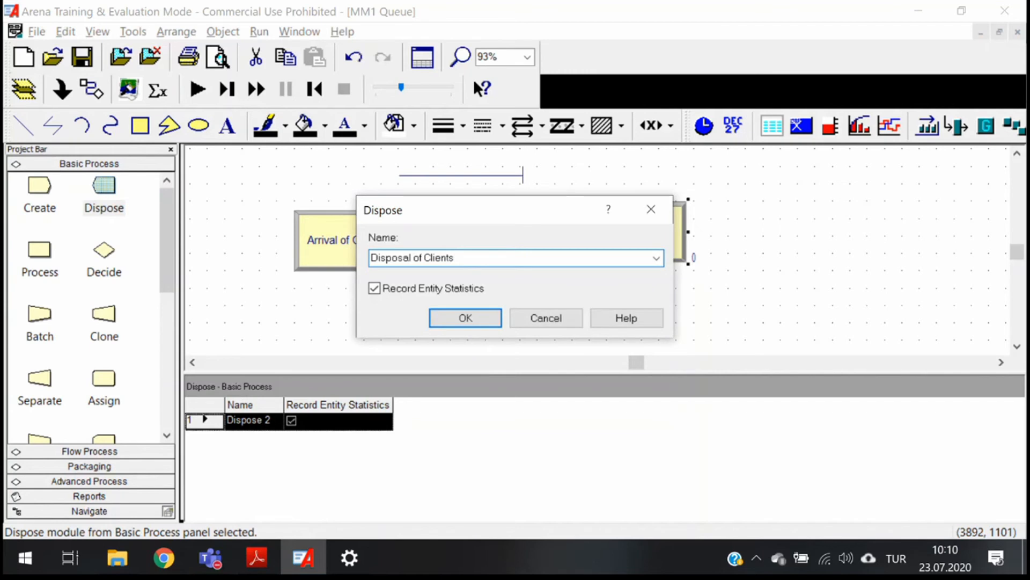
pyautogui.click(466, 318)
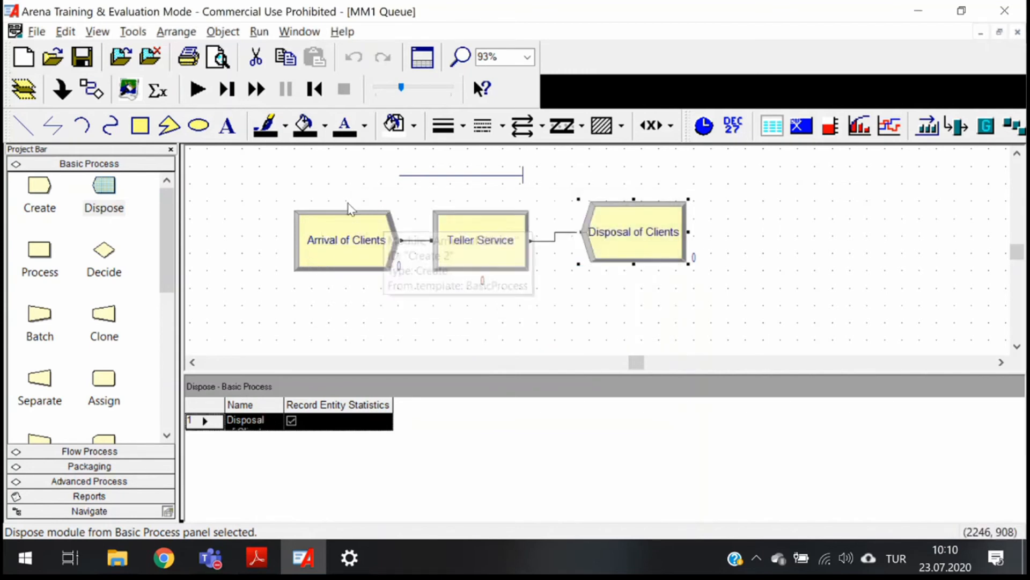
pyautogui.moveTo(642, 248); pyautogui.dragTo(644, 255)
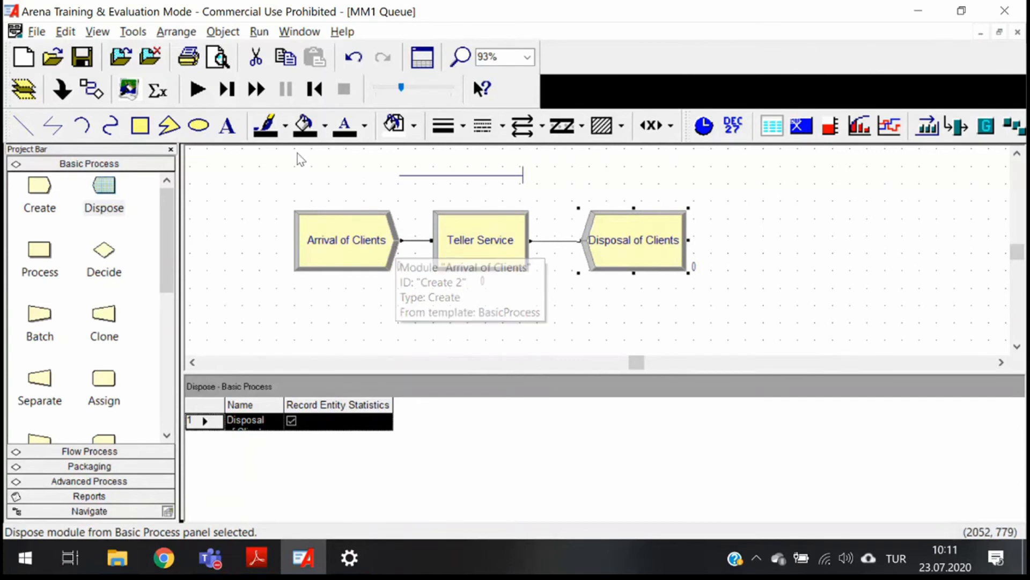
# Step: Run the simulation and slow the animation speed factor to about 0.0017
pyautogui.click(259, 33)
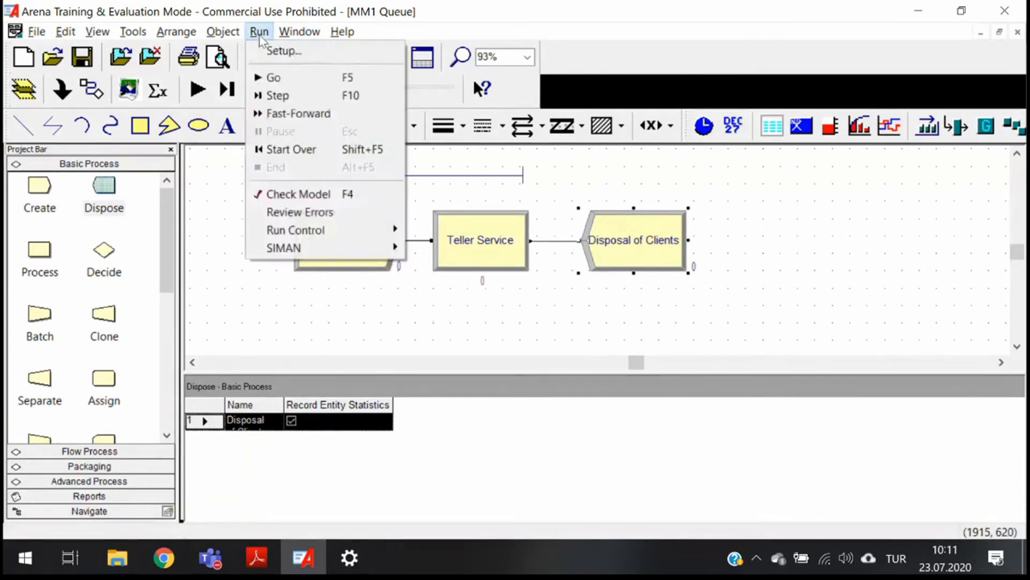
pyautogui.click(273, 78)
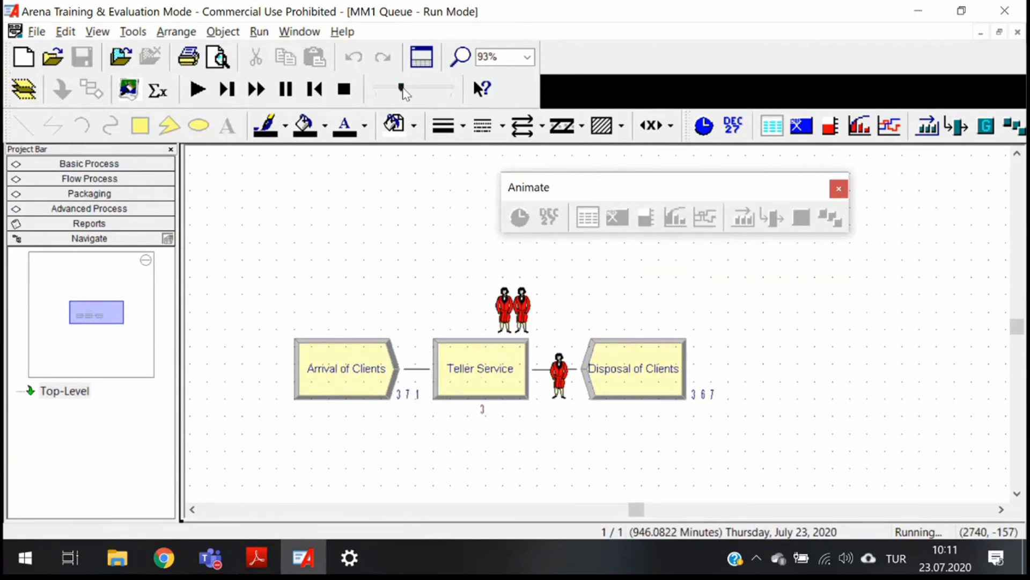
pyautogui.moveTo(384, 91); pyautogui.dragTo(379, 94)
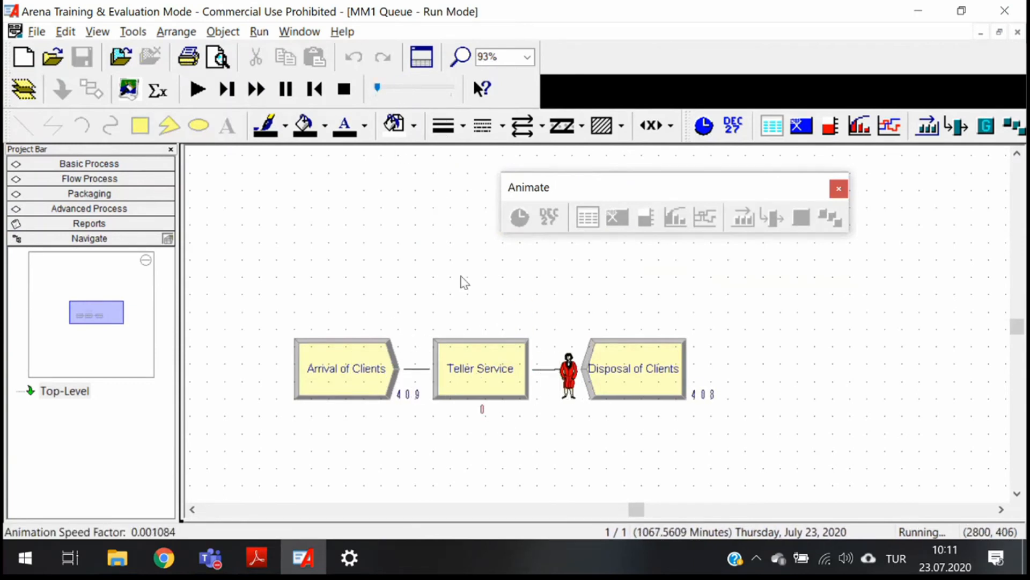
pyautogui.moveTo(381, 90)
pyautogui.mouseDown()
pyautogui.moveTo(444, 90)
pyautogui.moveTo(380, 90)
pyautogui.mouseUp()
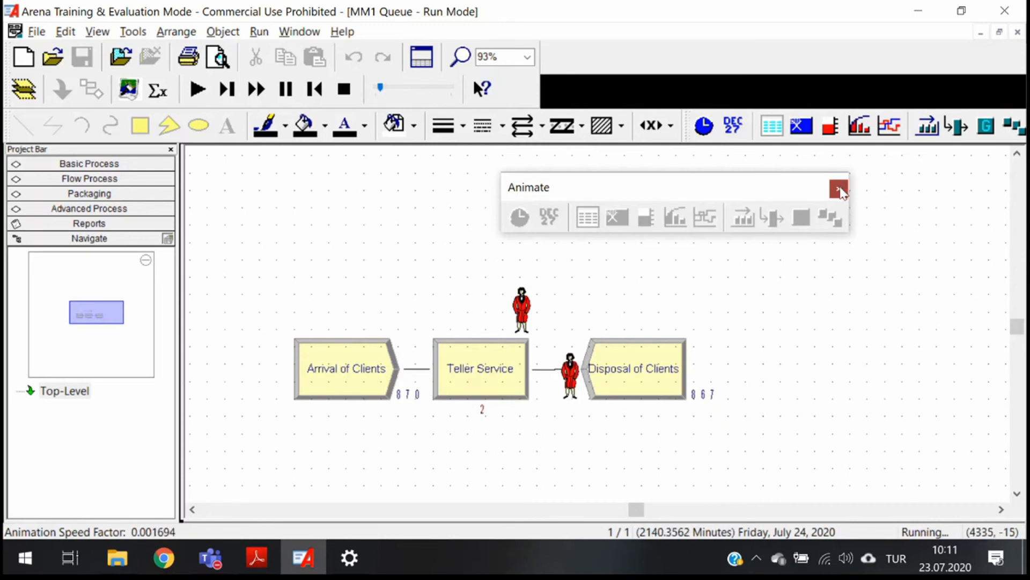
pyautogui.moveTo(750, 196); pyautogui.dragTo(770, 188)
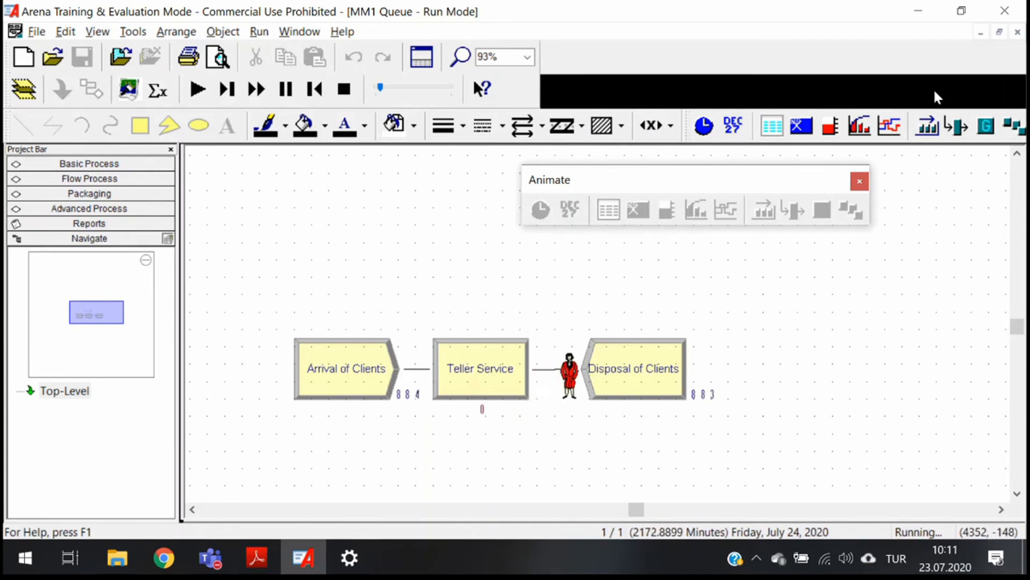
# Step: Spread the flowchart out by moving Arrival of Clients and Disposal of Clients farther away from Teller Service
pyautogui.scroll(2, 479, 366)
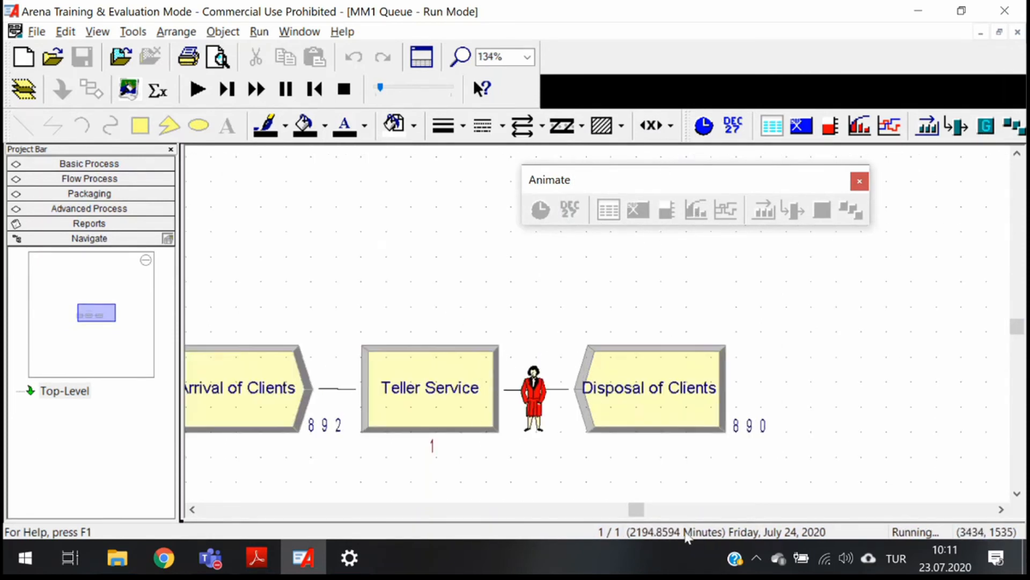
pyautogui.moveTo(646, 514)
pyautogui.mouseDown()
pyautogui.moveTo(624, 515)
pyautogui.moveTo(641, 514)
pyautogui.mouseUp()
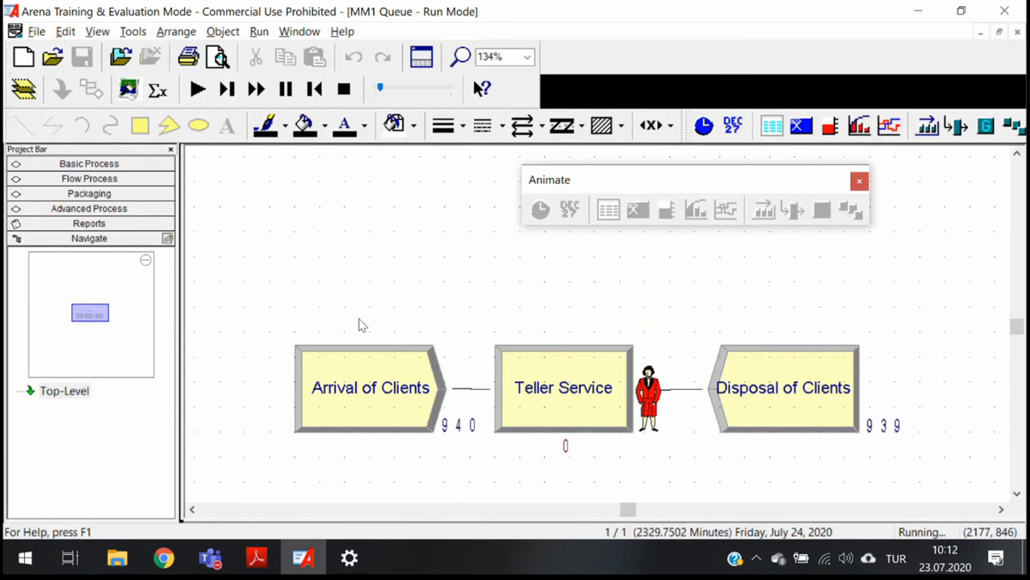
pyautogui.moveTo(408, 394); pyautogui.dragTo(307, 394)
pyautogui.moveTo(809, 393); pyautogui.dragTo(897, 394)
pyautogui.moveTo(635, 512); pyautogui.dragTo(634, 514)
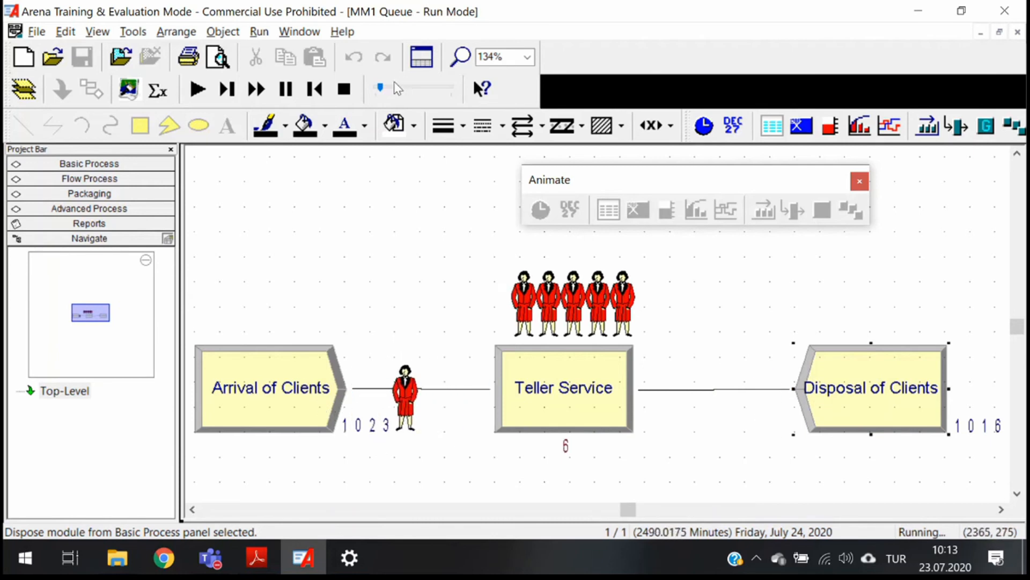
# Step: Raise the animation speed factor to 100, then slow it to about 0.0009 and pause the run
pyautogui.moveTo(379, 87); pyautogui.dragTo(446, 89)
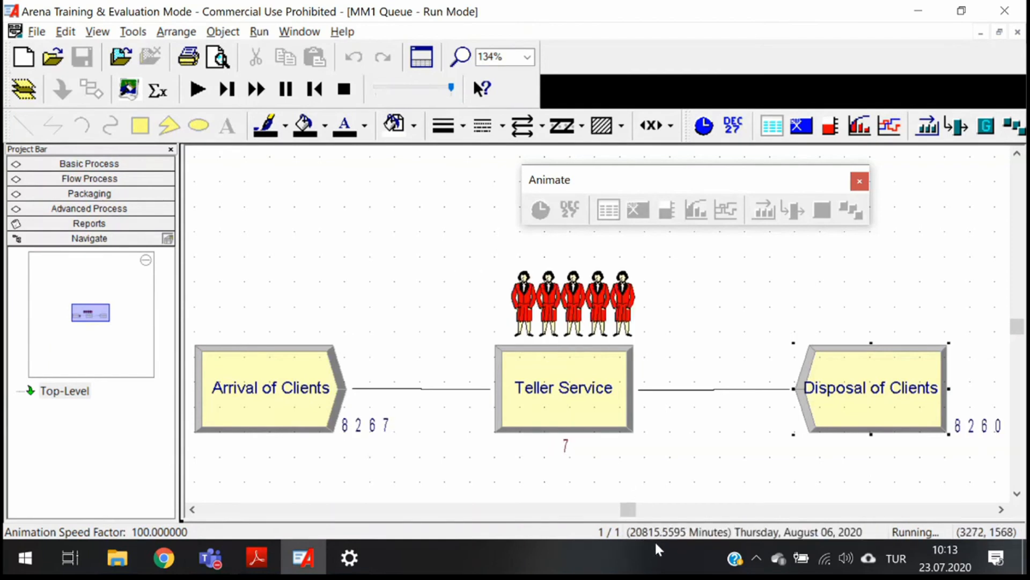
pyautogui.moveTo(453, 88); pyautogui.dragTo(376, 89)
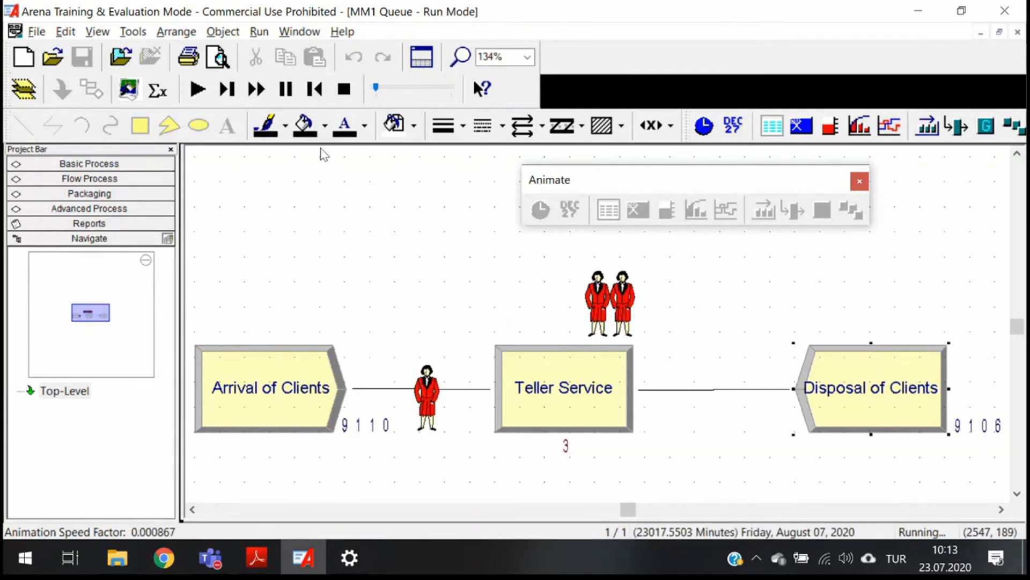
pyautogui.click(287, 91)
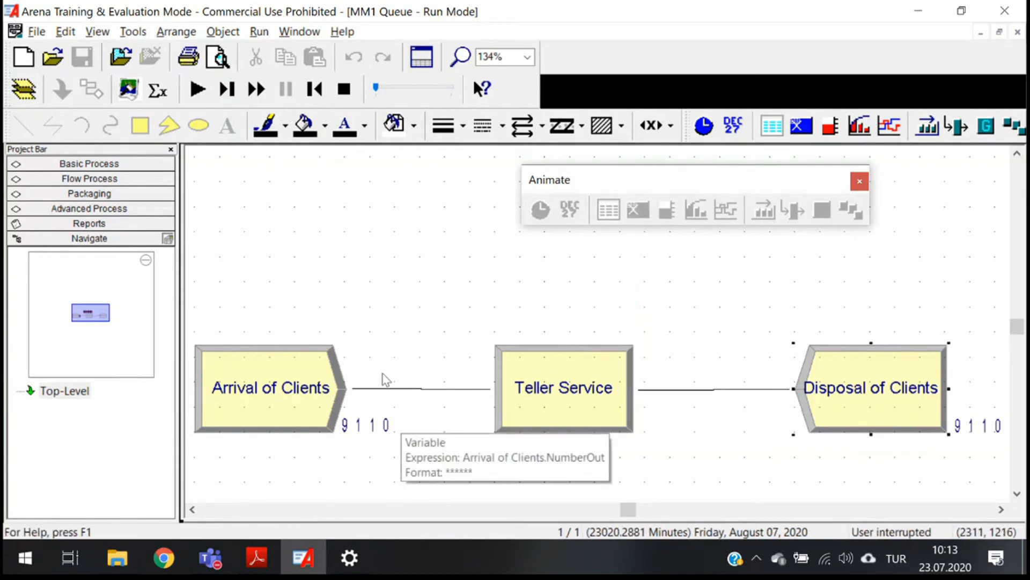
# Step: Resume the run, raise the animation speed factor to about 0.008 and pause it again
pyautogui.click(198, 90)
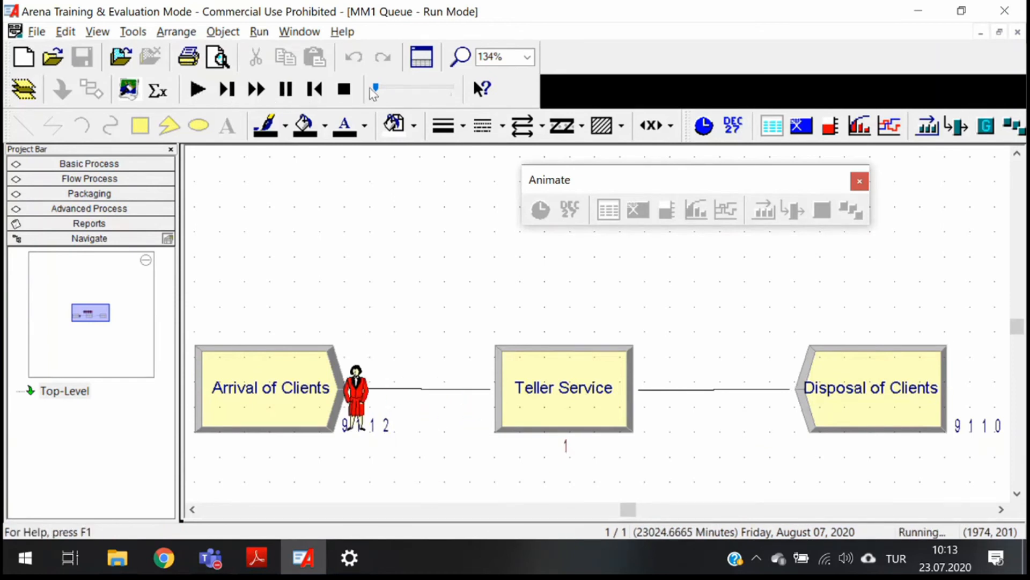
pyautogui.moveTo(375, 88); pyautogui.dragTo(392, 90)
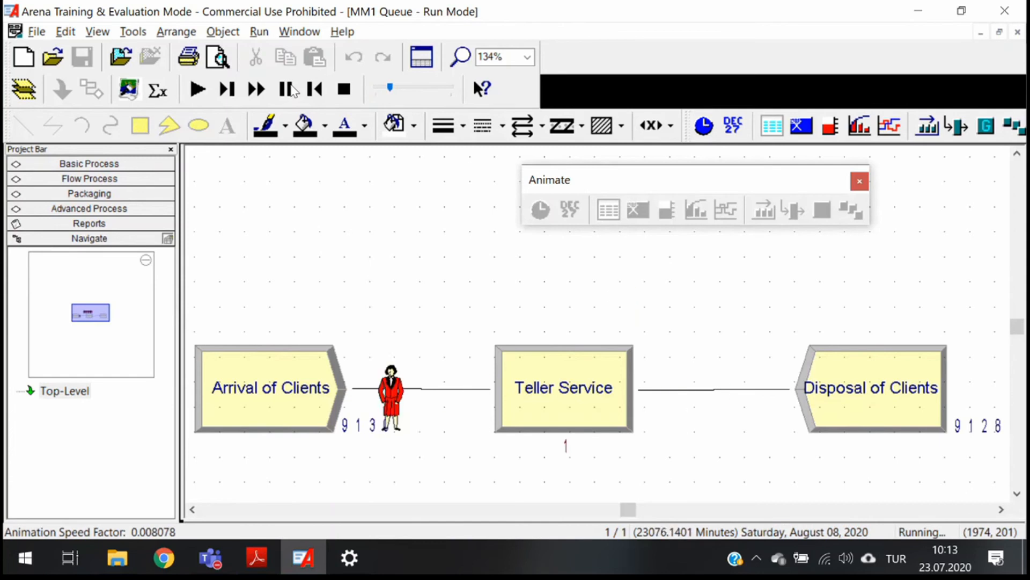
pyautogui.click(288, 89)
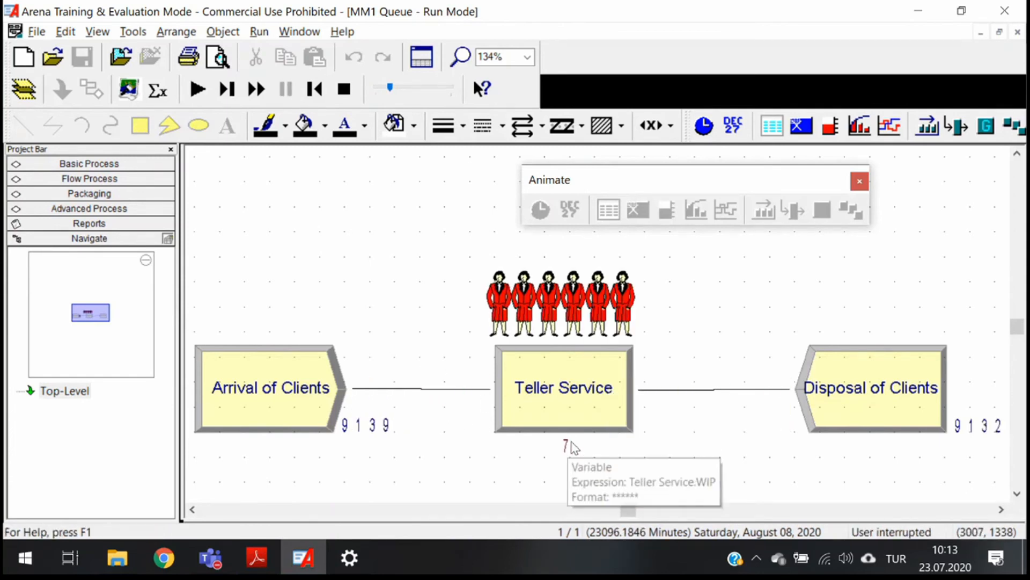
# Step: Check the client counters of the three modules and the waiting queue, then resume the paused simulation
pyautogui.moveTo(557, 447)
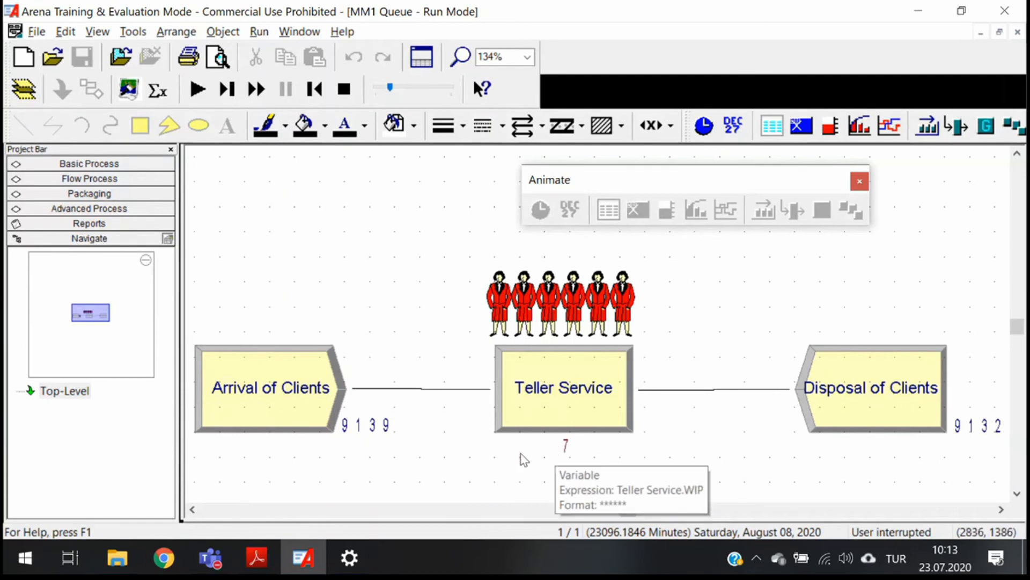
pyautogui.moveTo(346, 432)
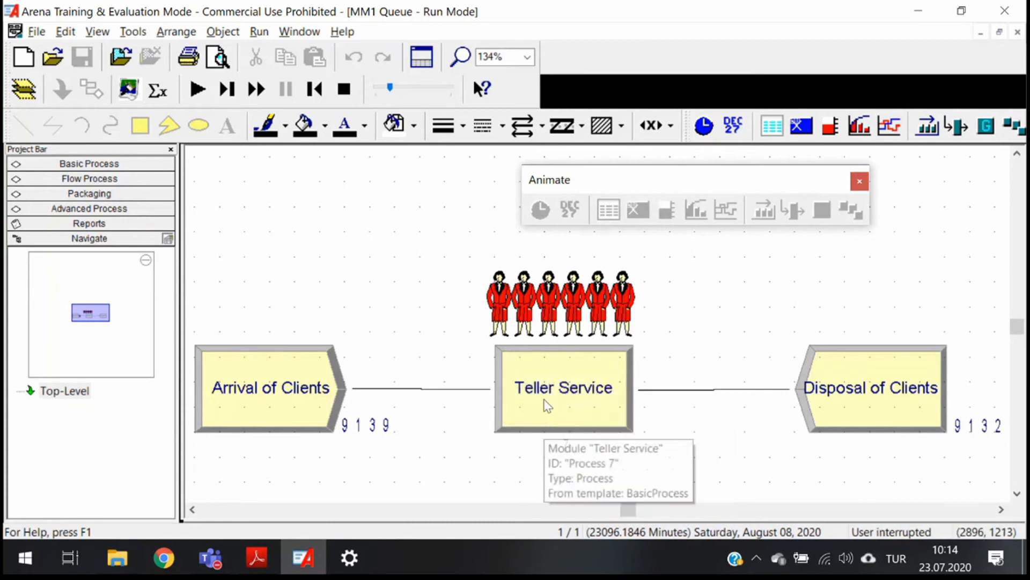
pyautogui.moveTo(638, 301)
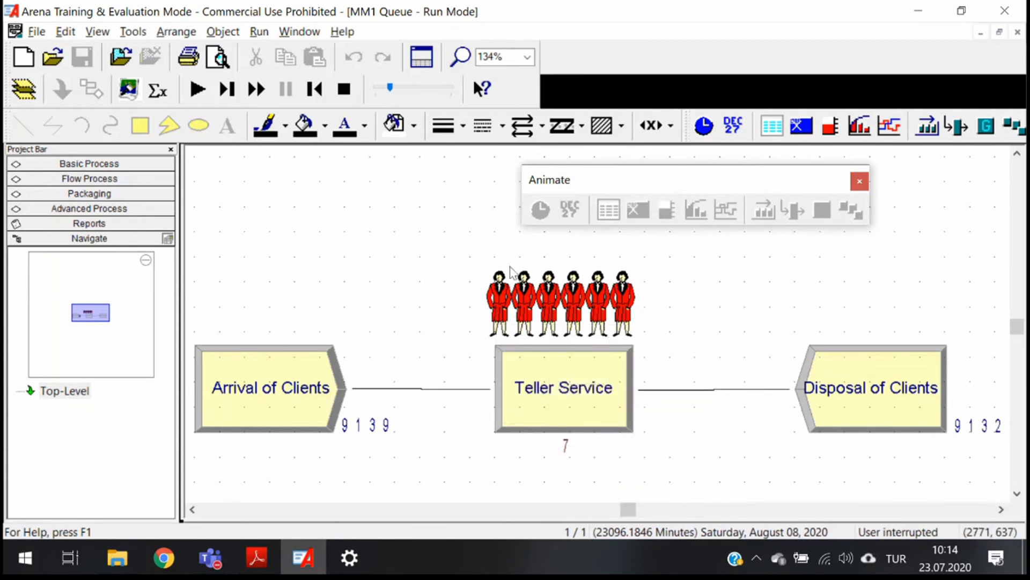
pyautogui.moveTo(597, 330)
pyautogui.moveTo(965, 439)
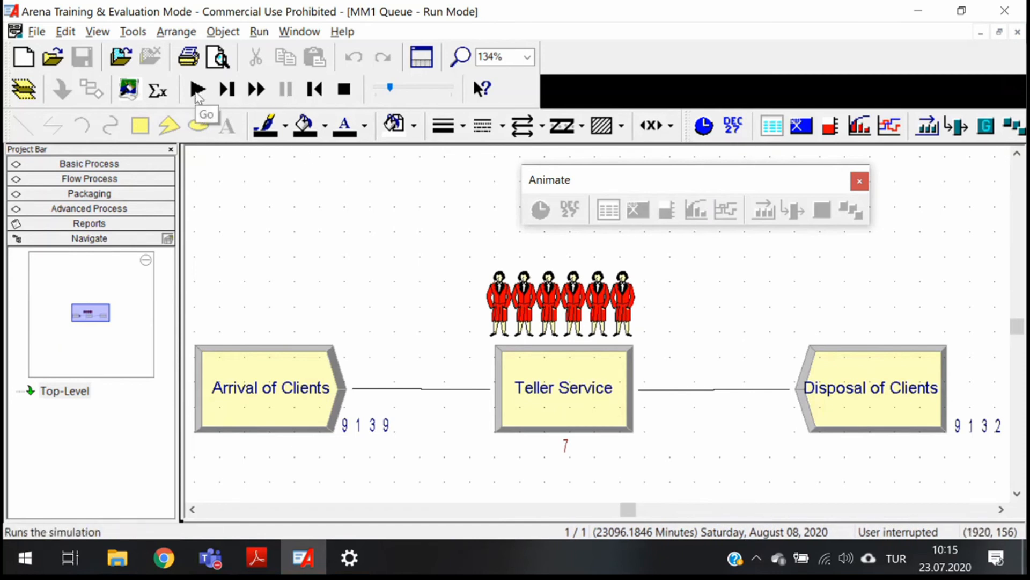
pyautogui.click(197, 91)
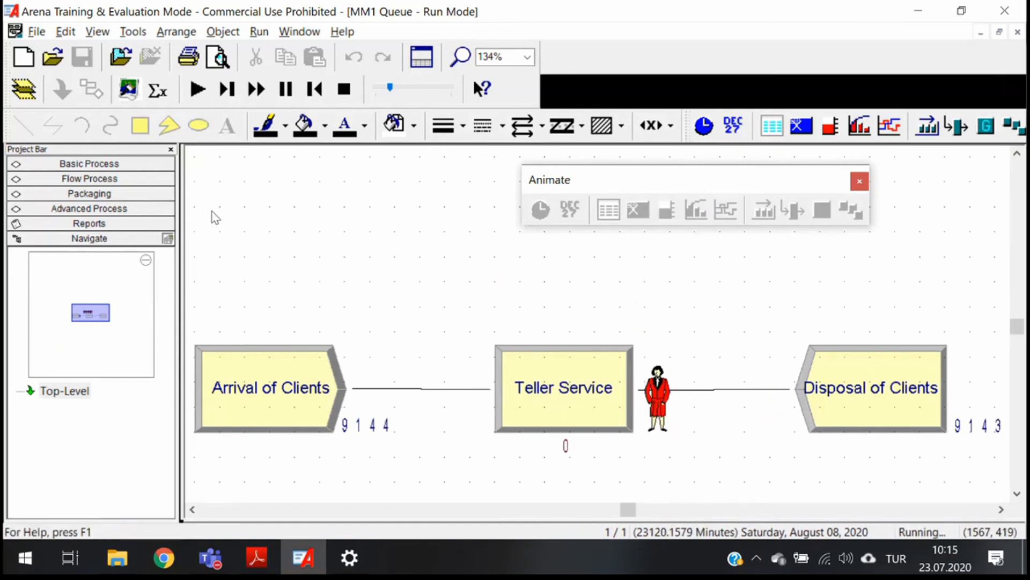
# Step: Pause the simulation and end the run to return to editing the flowchart
pyautogui.click(285, 89)
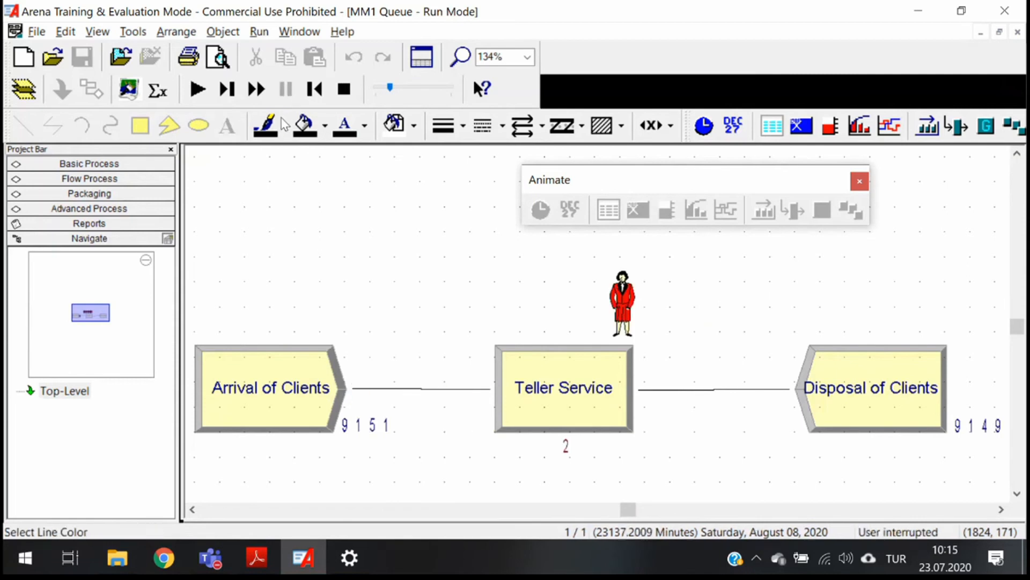
pyautogui.click(348, 91)
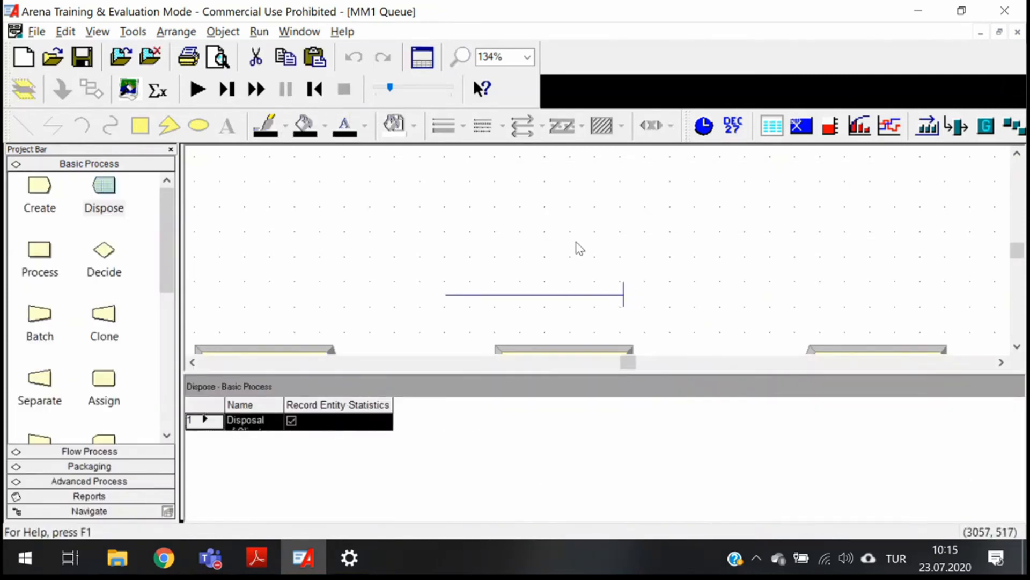
pyautogui.scroll(-3, 585, 234)
pyautogui.scroll(2, 593, 269)
pyautogui.scroll(-2, 596, 272)
pyautogui.scroll(-1, 595, 279)
pyautogui.scroll(-1, 589, 279)
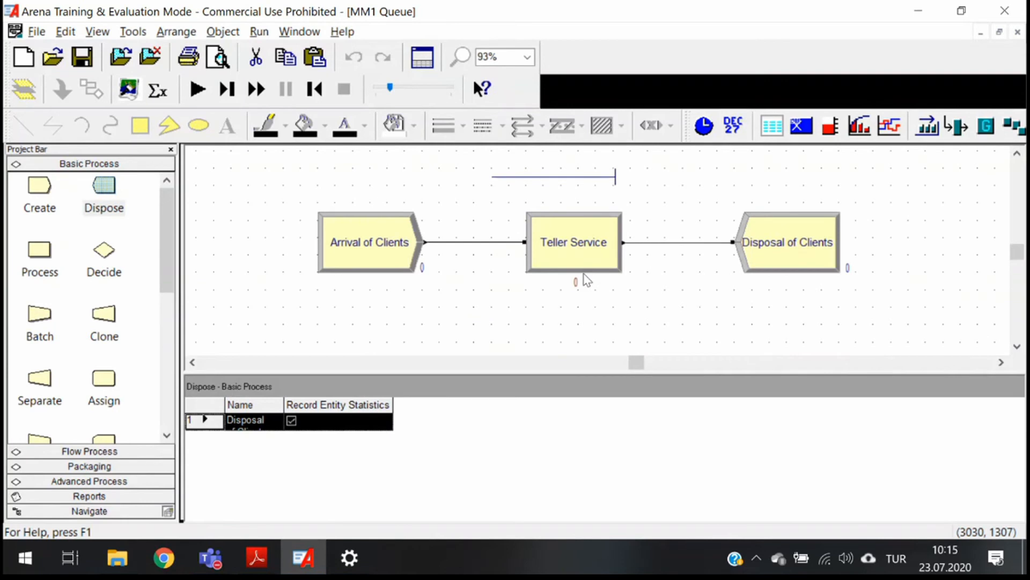
# Step: Open the run setup's replication parameters and select the warm-up period value
pyautogui.click(265, 38)
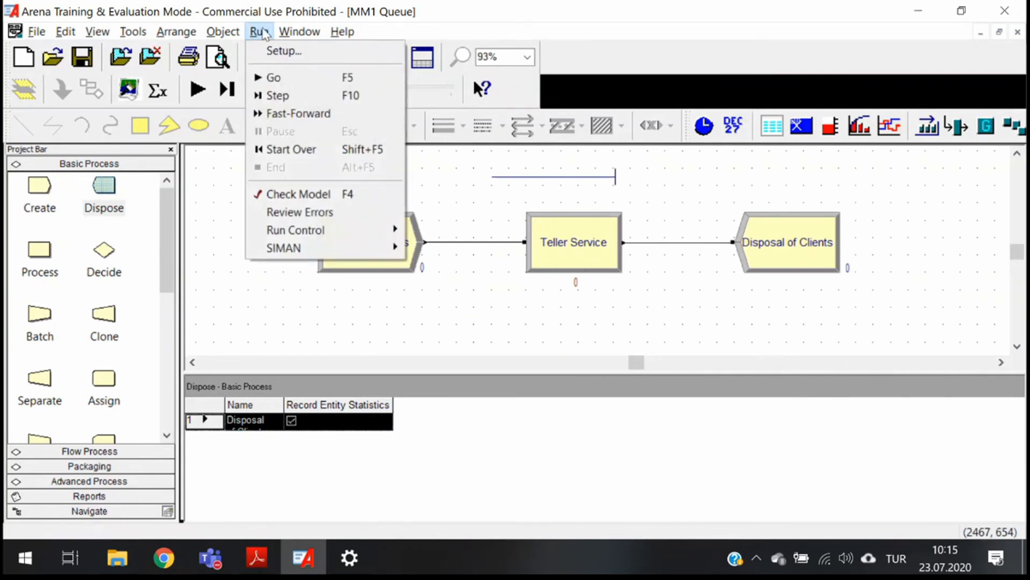
pyautogui.click(278, 51)
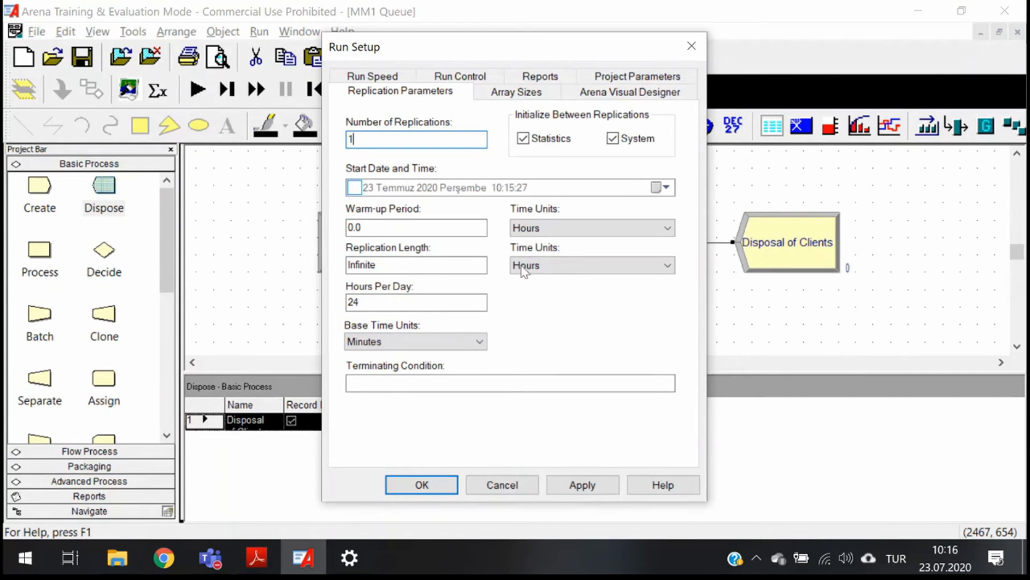
pyautogui.moveTo(390, 230); pyautogui.dragTo(350, 231)
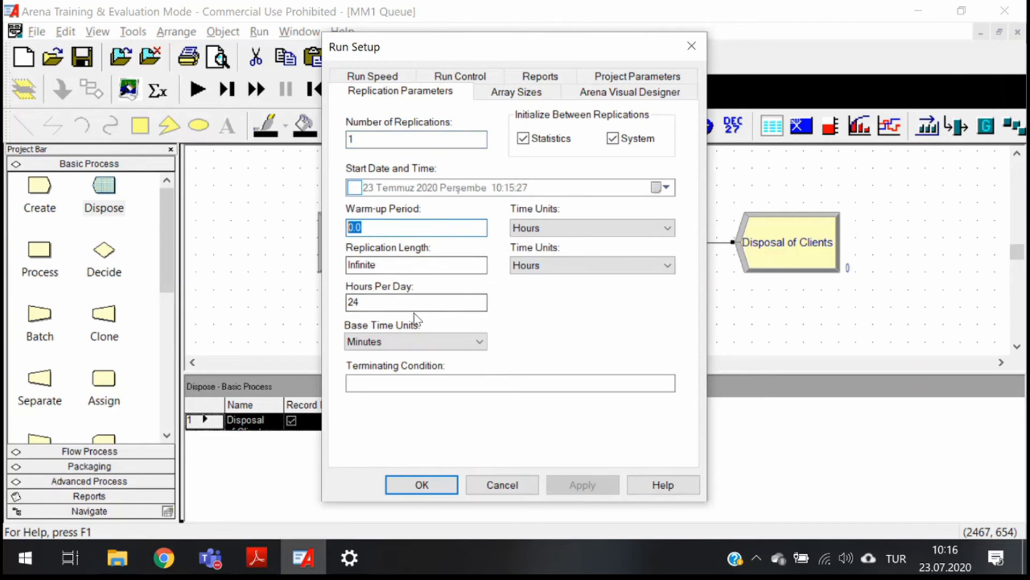
# Step: Open Paint and draw a vertical axis about 506 px tall and a crossing horizontal axis about 1553 px long
pyautogui.click(25, 569)
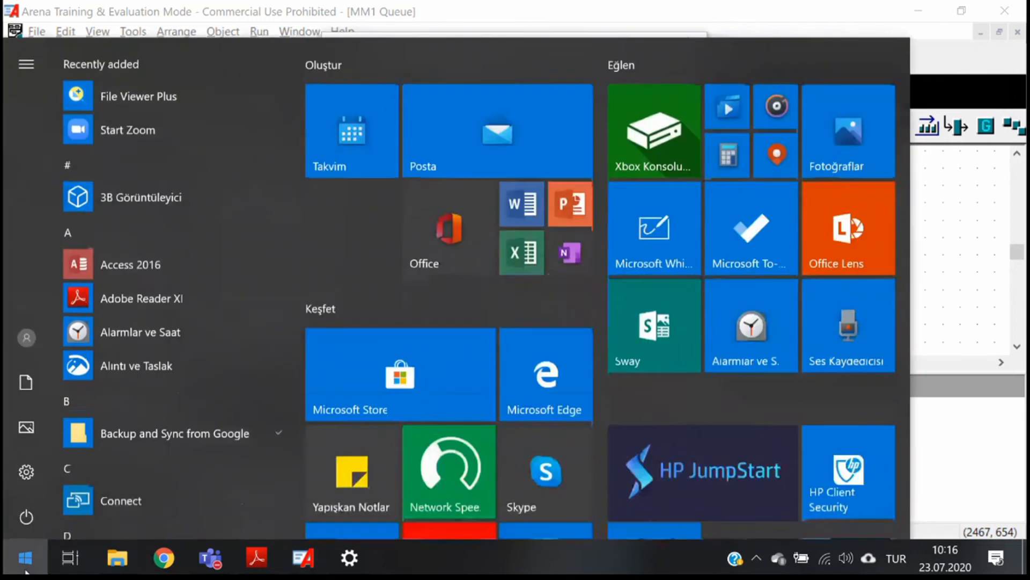
pyautogui.write('paint')
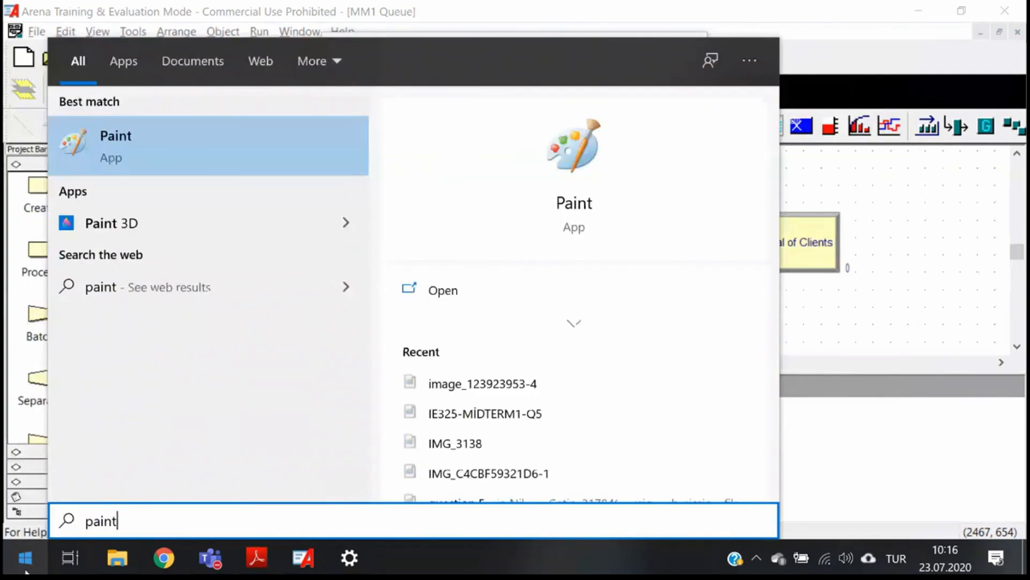
pyautogui.press('Return')
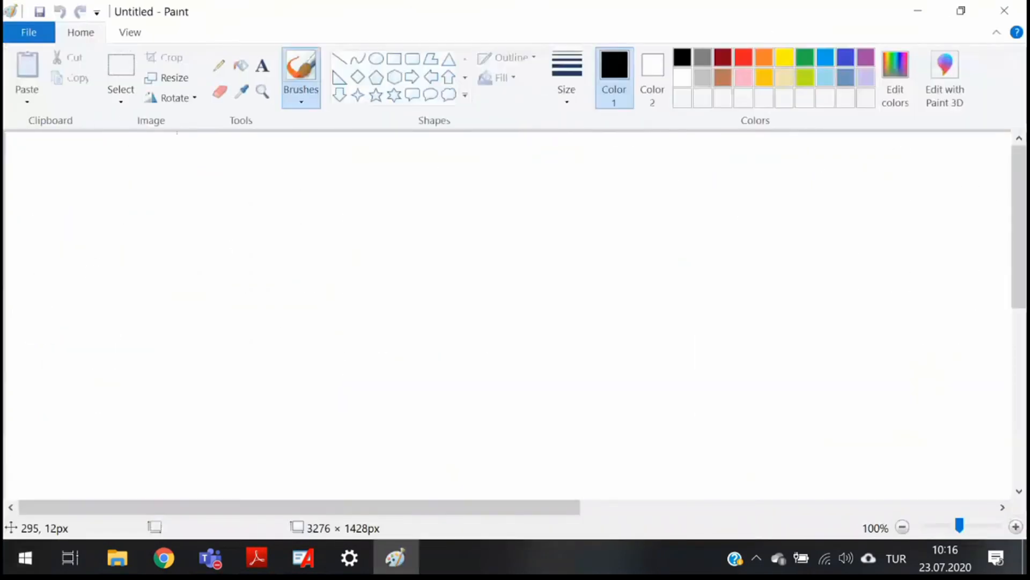
pyautogui.click(338, 63)
pyautogui.moveTo(173, 185); pyautogui.dragTo(173, 456)
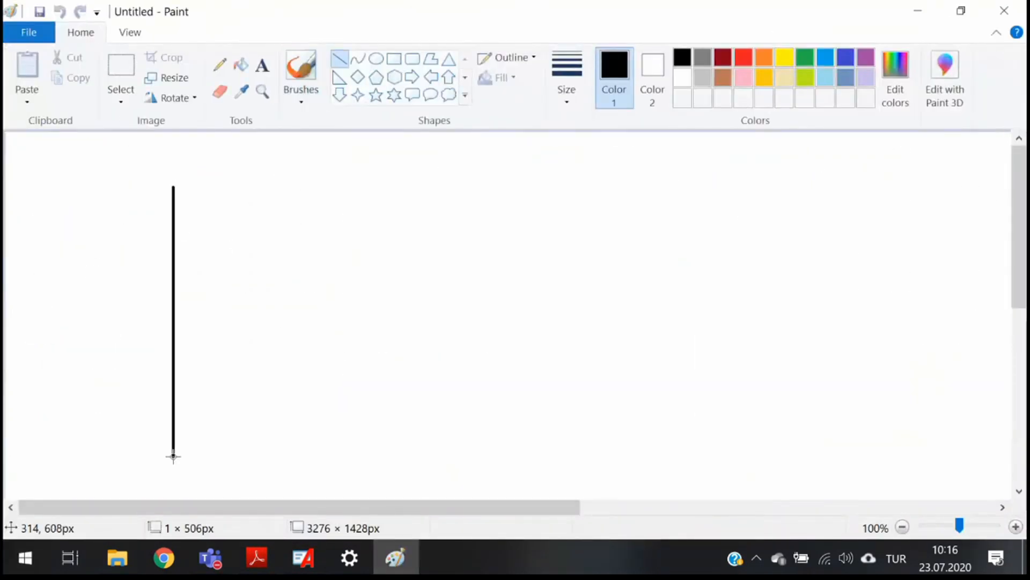
pyautogui.moveTo(108, 453); pyautogui.dragTo(936, 437)
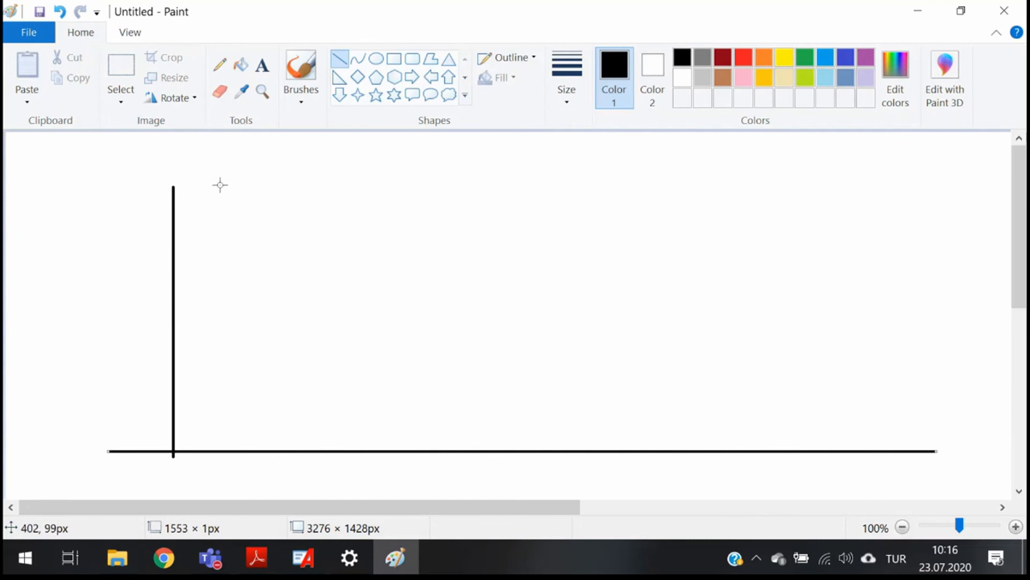
# Step: Label the vertical axis L(t) at its upper end and the horizontal axis t at its far end
pyautogui.click(263, 65)
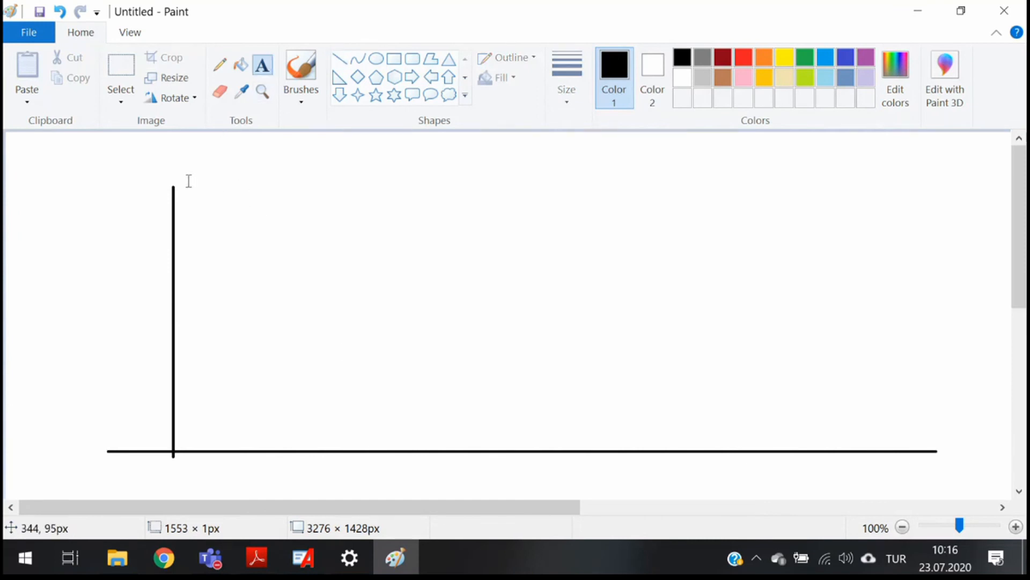
pyautogui.click(186, 180)
pyautogui.write('L()')
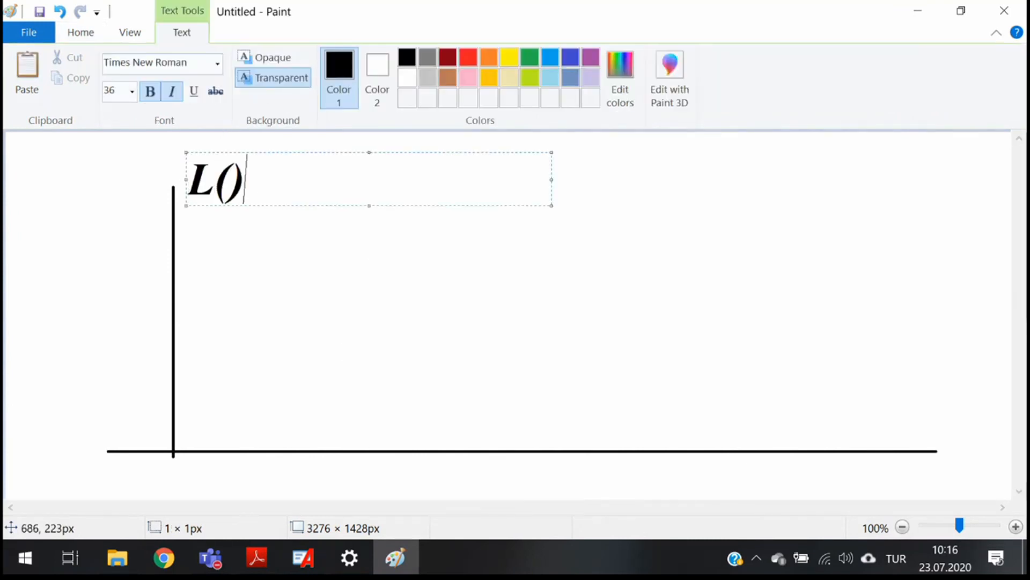
pyautogui.press('Left')
pyautogui.write('t')
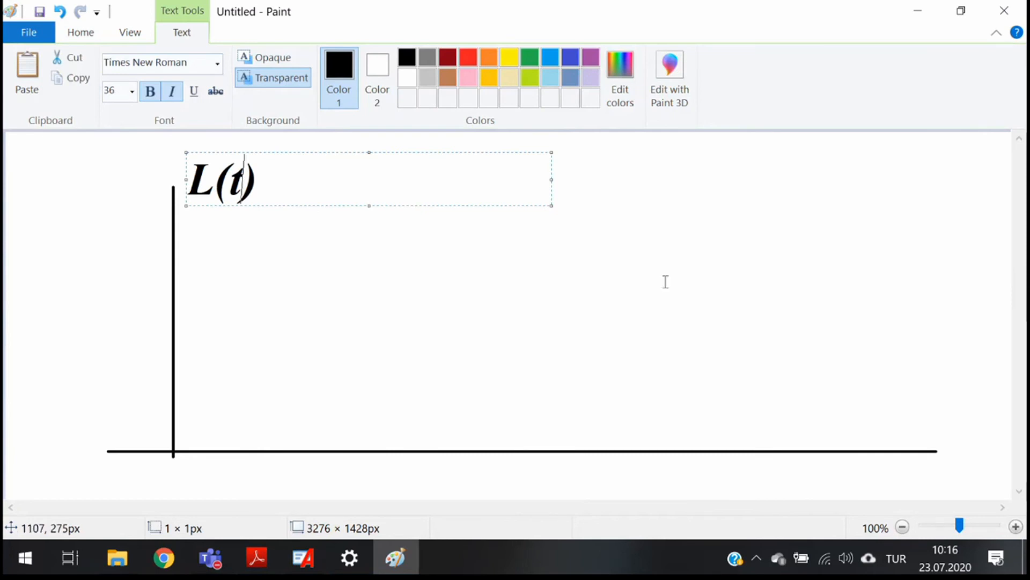
pyautogui.click(777, 271)
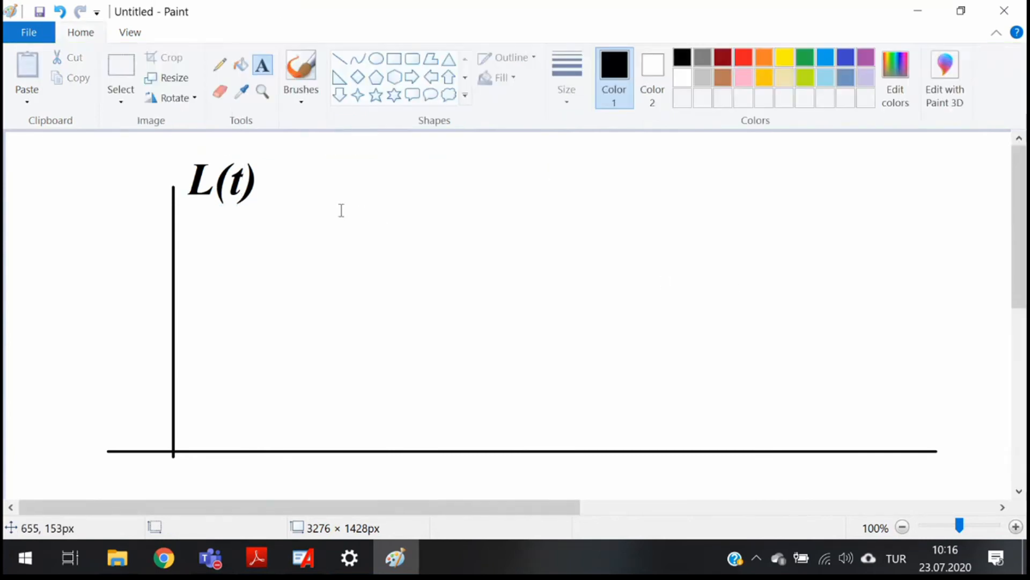
pyautogui.click(899, 467)
pyautogui.write('t')
pyautogui.click(797, 338)
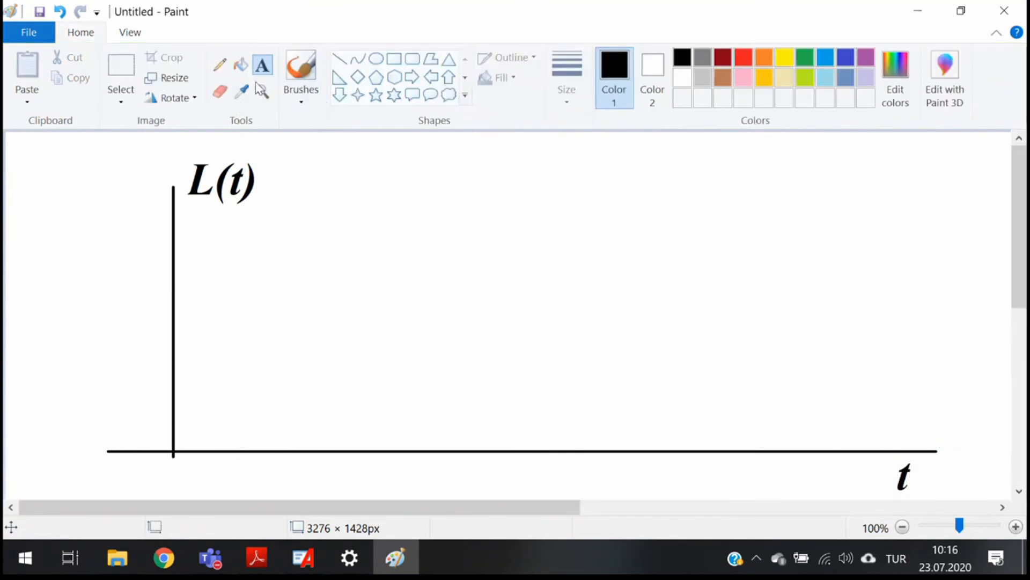
# Step: Sketch a jagged black curve with the Pencil at its thickest size, rising from the origin and then fluctuating around a steady level
pyautogui.click(219, 64)
pyautogui.click(572, 92)
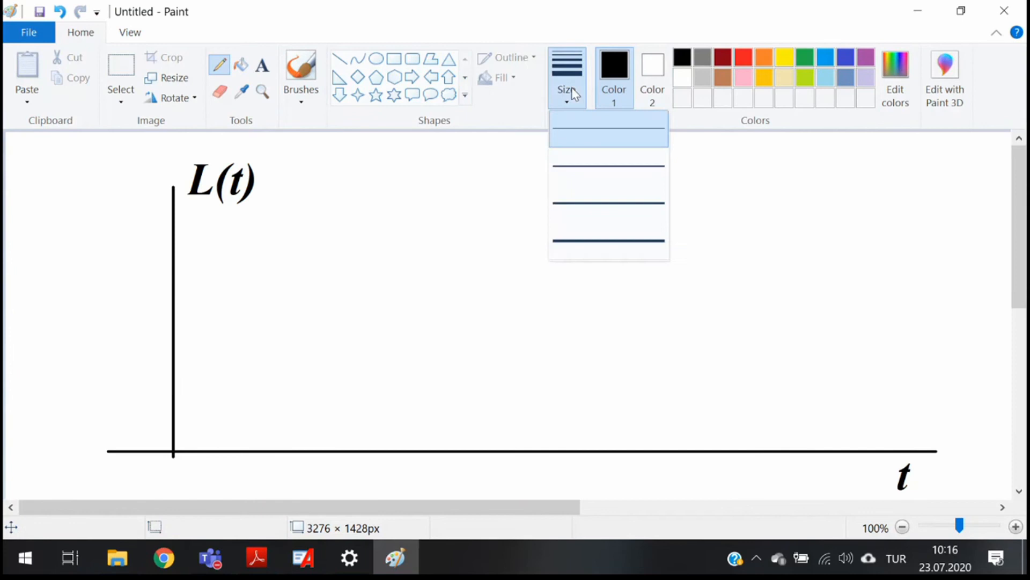
pyautogui.click(593, 251)
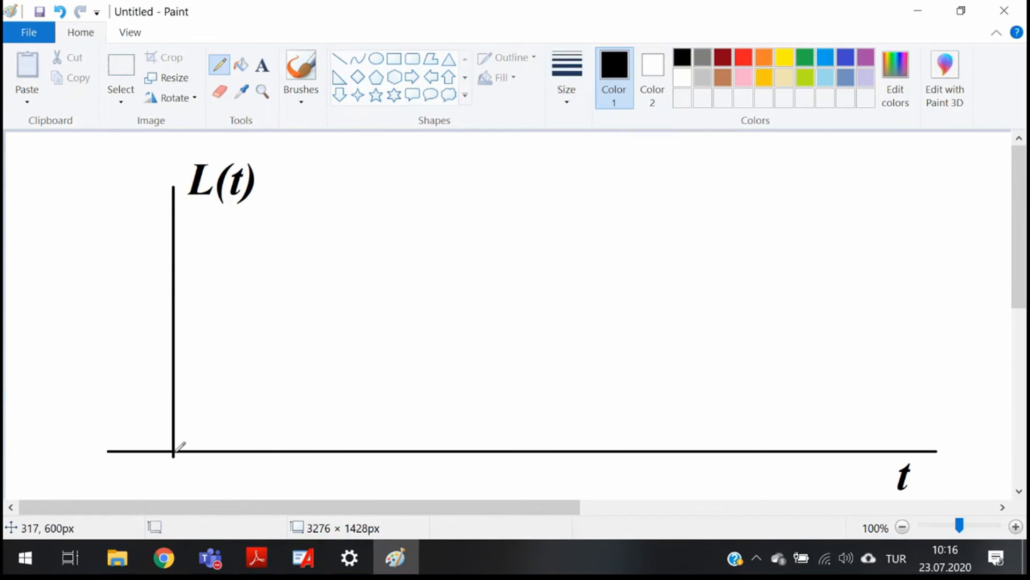
pyautogui.moveTo(199, 439)
pyautogui.mouseDown()
pyautogui.moveTo(228, 441)
pyautogui.moveTo(285, 388)
pyautogui.moveTo(414, 356)
pyautogui.moveTo(472, 277)
pyautogui.moveTo(552, 273)
pyautogui.moveTo(583, 312)
pyautogui.moveTo(639, 242)
pyautogui.moveTo(673, 296)
pyautogui.moveTo(765, 239)
pyautogui.moveTo(812, 265)
pyautogui.moveTo(925, 280)
pyautogui.mouseUp()
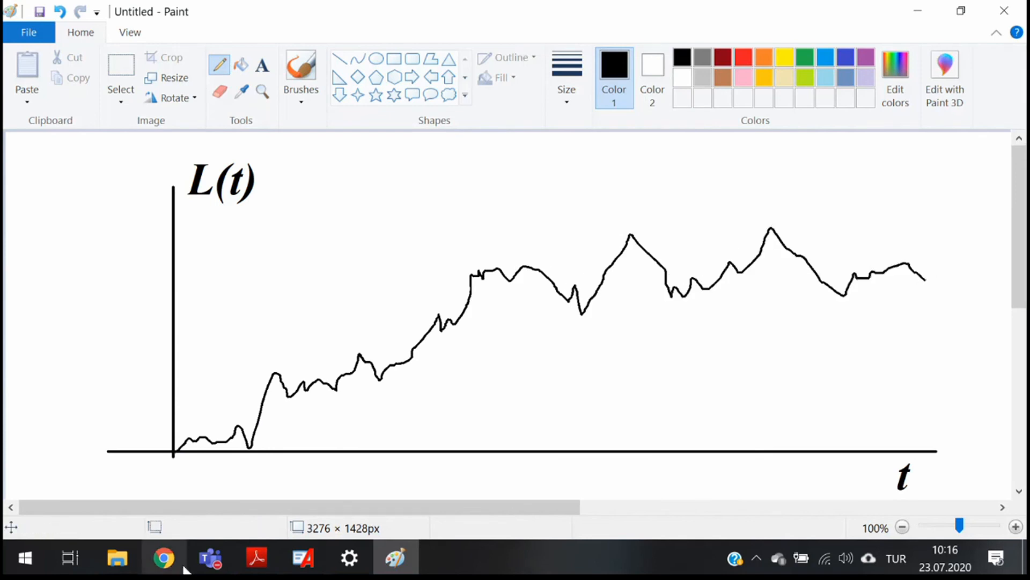
# Step: Draw a thick light-blue horizontal line about 1599 px long through the steady part of the curve
pyautogui.click(340, 59)
pyautogui.click(567, 81)
pyautogui.click(594, 133)
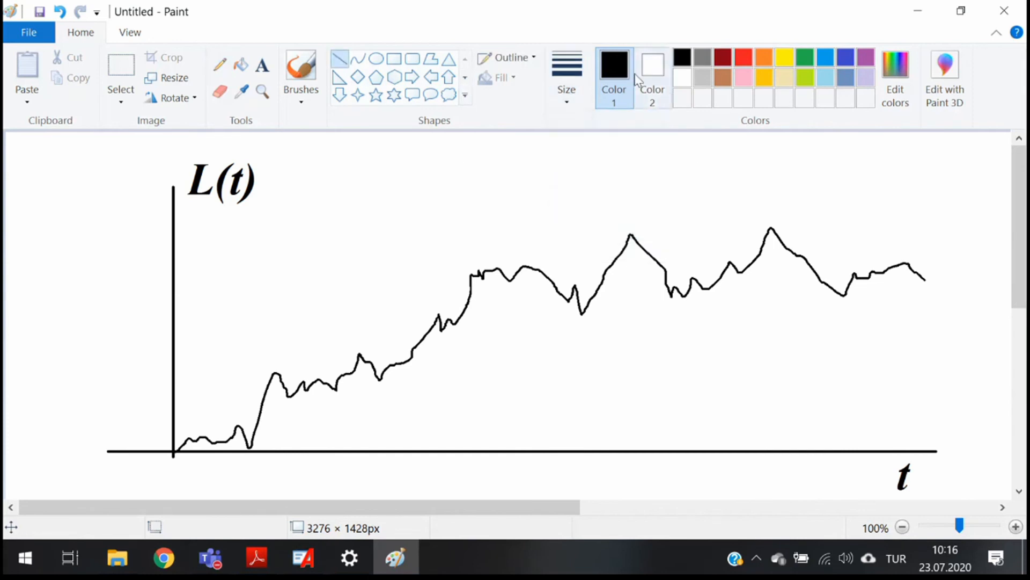
pyautogui.click(743, 57)
pyautogui.moveTo(946, 269); pyautogui.dragTo(94, 270)
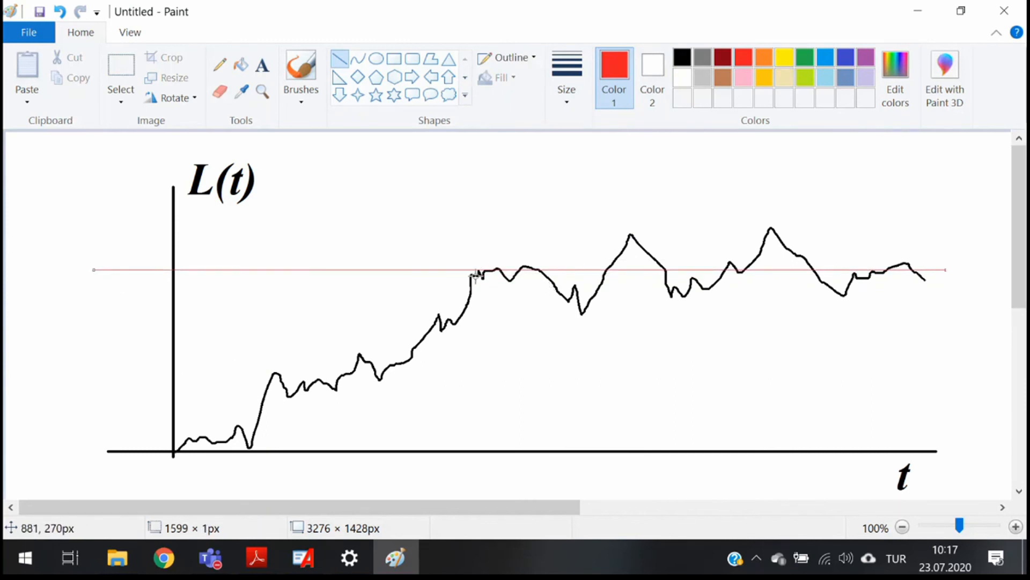
pyautogui.click(828, 61)
pyautogui.click(577, 86)
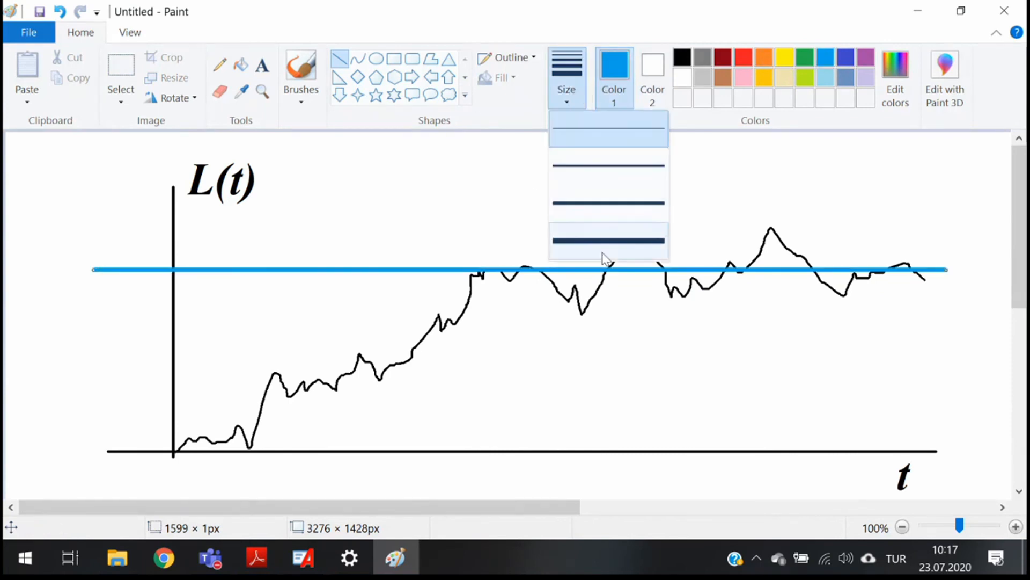
pyautogui.click(578, 171)
# Step: Try a thick red vertical line about 617 px tall where the curve reaches the blue line, and undo it
pyautogui.click(743, 57)
pyautogui.moveTo(466, 159); pyautogui.dragTo(482, 486)
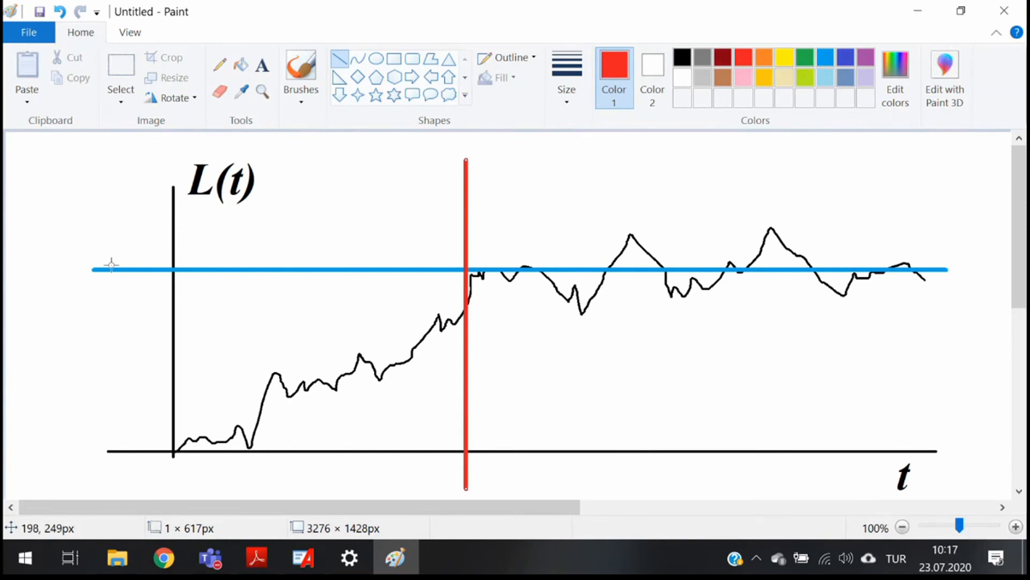
pyautogui.click(490, 212)
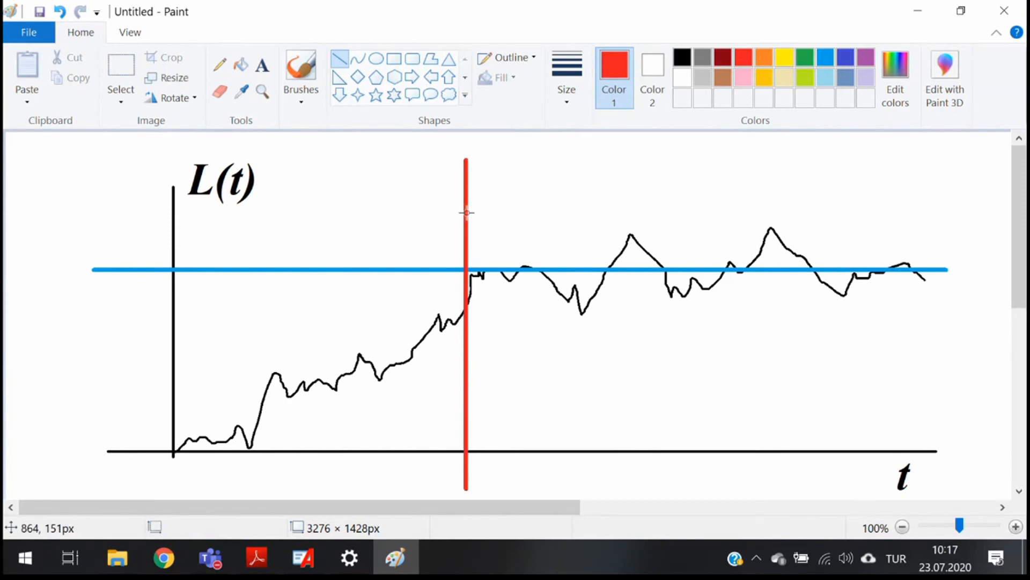
pyautogui.hotkey('ctrl', 'z')
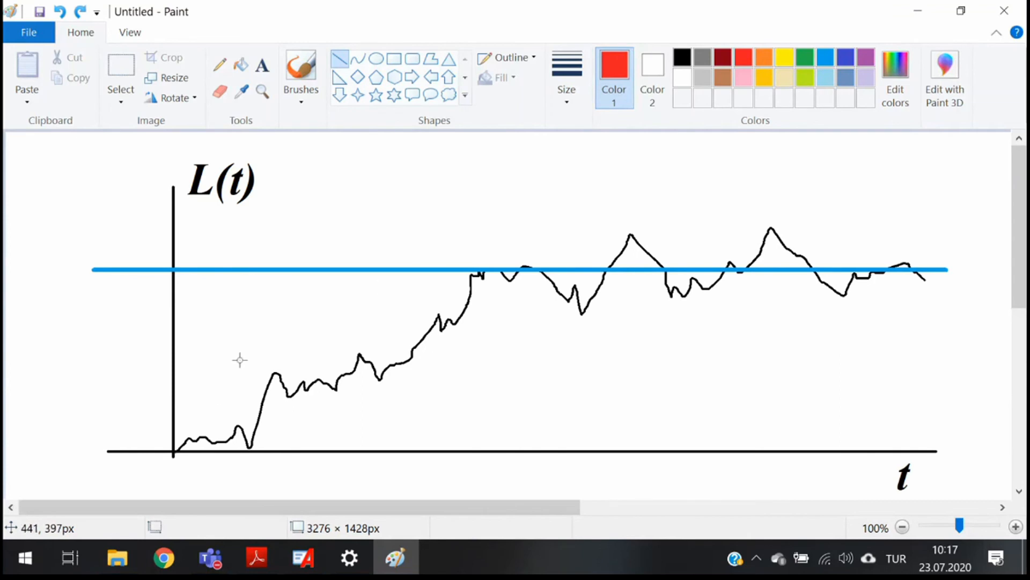
# Step: Try a thinner indigo horizontal line about 1529 px long below the light-blue line, and delete it
pyautogui.click(844, 58)
pyautogui.click(578, 94)
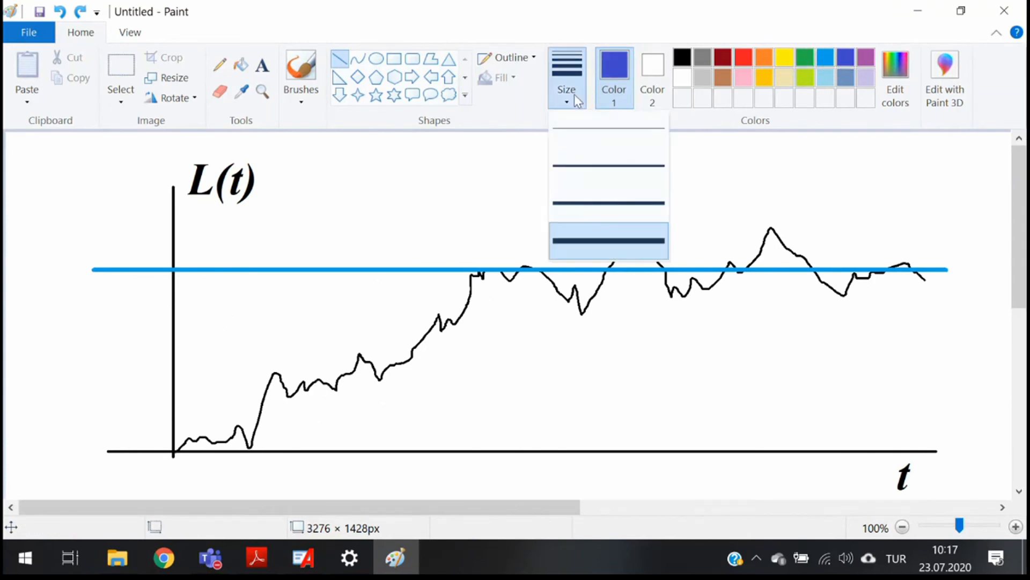
pyautogui.click(593, 209)
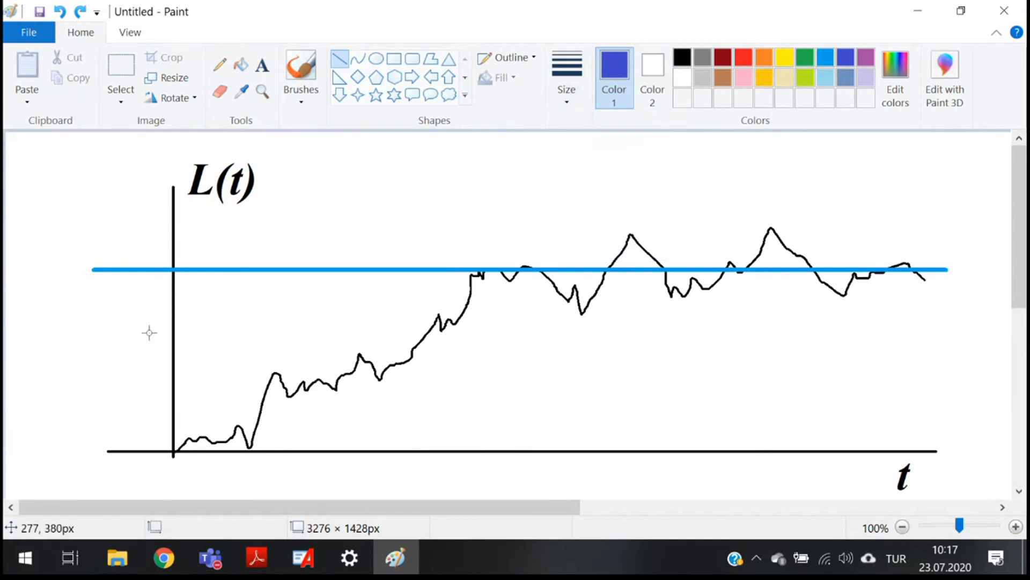
pyautogui.moveTo(128, 329)
pyautogui.mouseDown()
pyautogui.moveTo(865, 329)
pyautogui.moveTo(943, 317)
pyautogui.mouseUp()
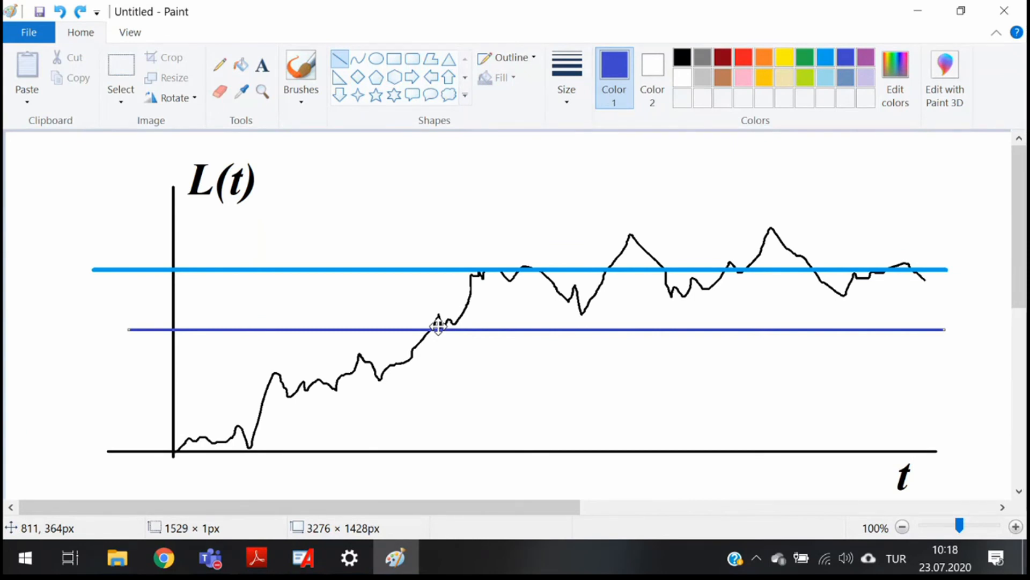
pyautogui.press('Delete')
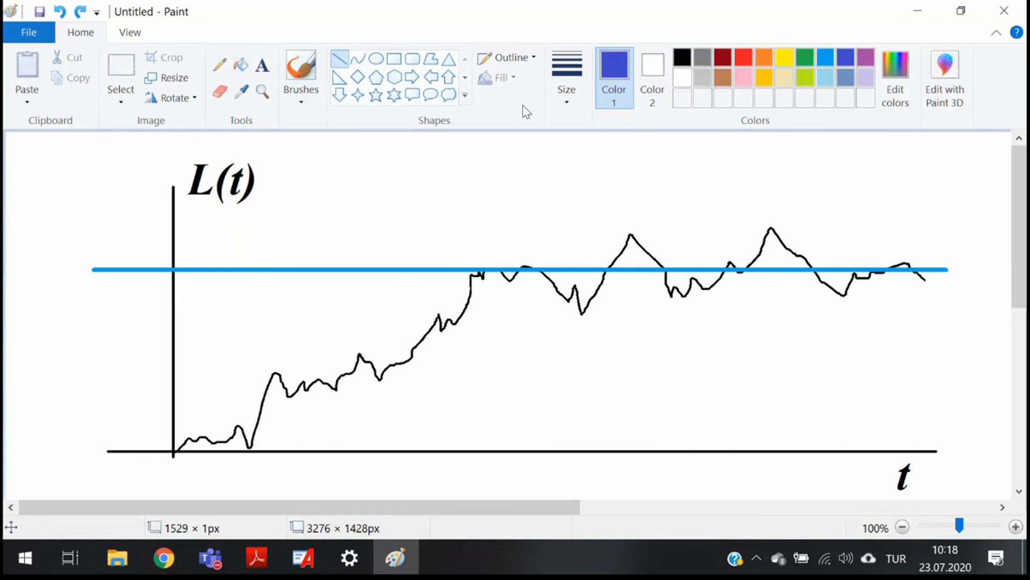
# Step: Draw a thick red vertical line about 604 px tall where the curve first reaches the light-blue line
pyautogui.click(566, 86)
pyautogui.click(623, 241)
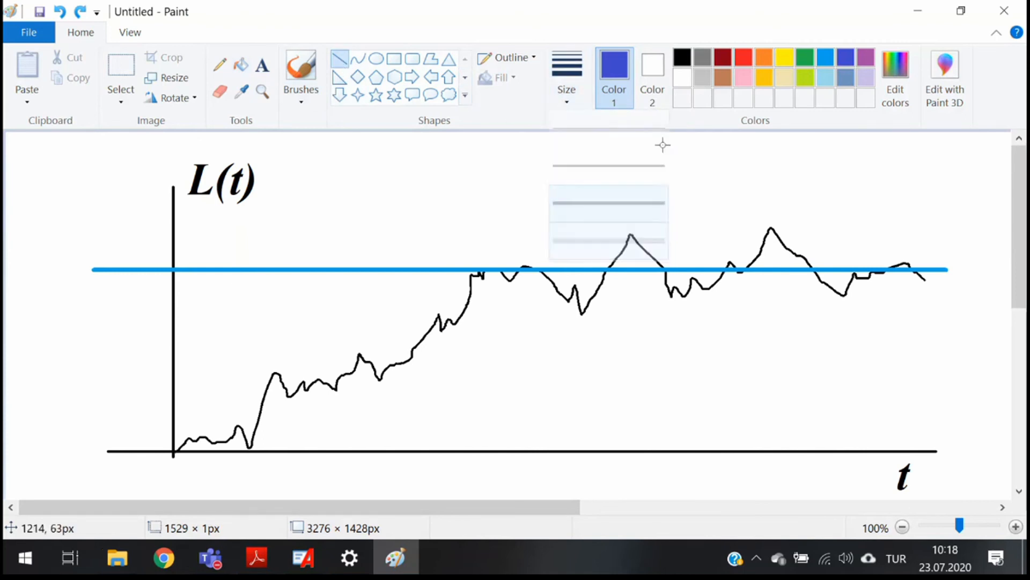
pyautogui.click(743, 58)
pyautogui.moveTo(478, 159); pyautogui.dragTo(467, 481)
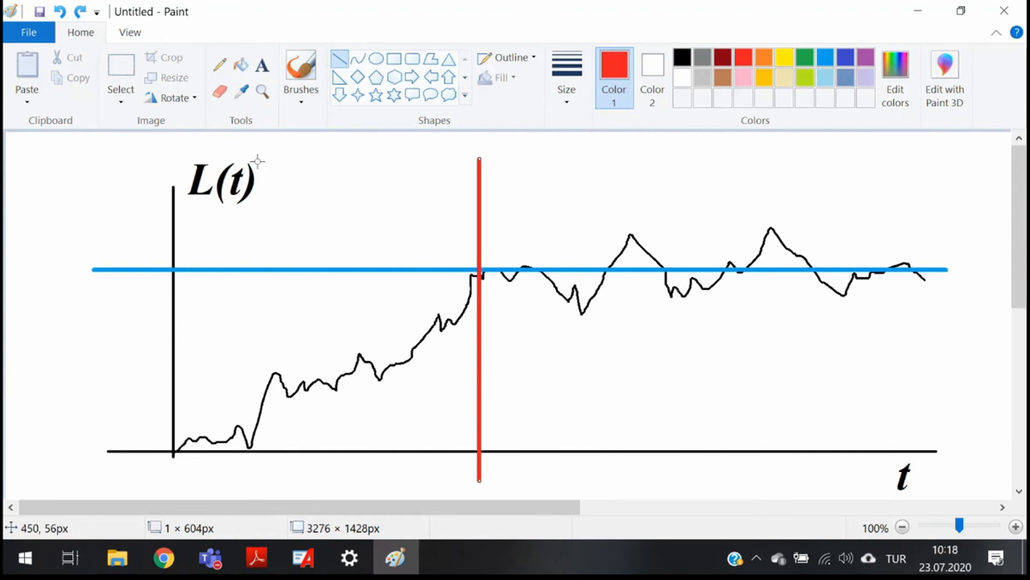
# Step: Switch from Paint back to the Run Setup dialog in Arena
pyautogui.hotkey('alt', 'Tab')
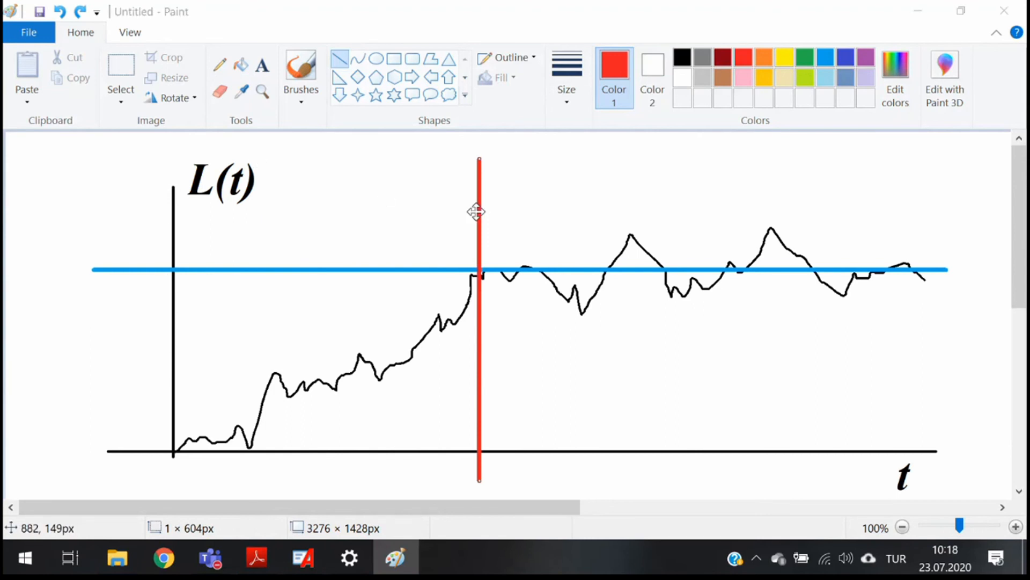
pyautogui.hotkey('alt', 'Tab')
pyautogui.hotkey('alt', 'Tab')
pyautogui.hotkey('alt', 'Tab')
pyautogui.hotkey('alt', 'Tab')
pyautogui.hotkey('alt', 'Tab')
pyautogui.hotkey('alt', 'Tab')
pyautogui.hotkey('alt', 'Tab')
pyautogui.hotkey('alt', 'Tab')
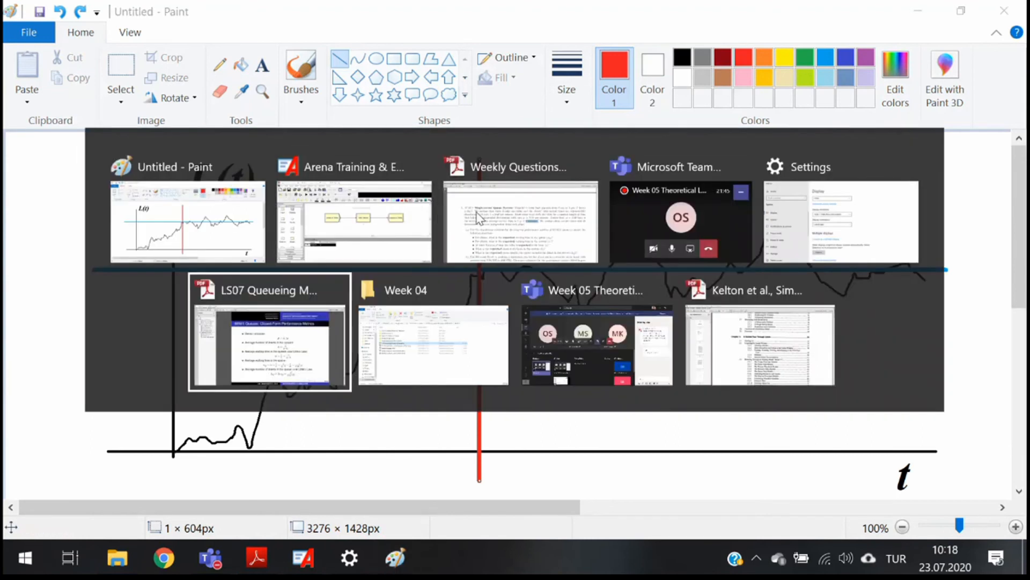
pyautogui.hotkey('alt', 'Tab')
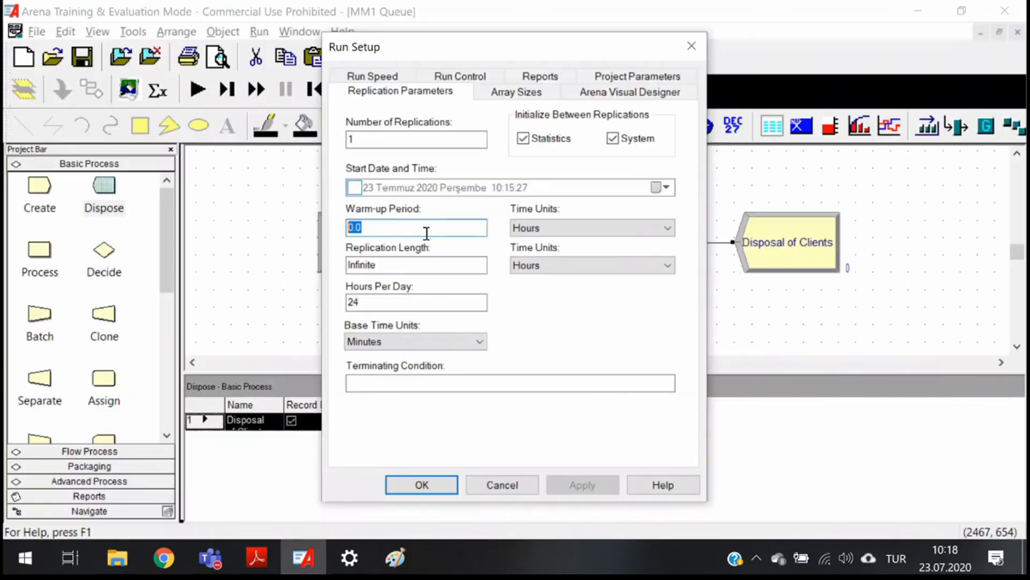
# Step: Set the warm-up period to 60 with minutes as its time unit
pyautogui.press('BackSpace')
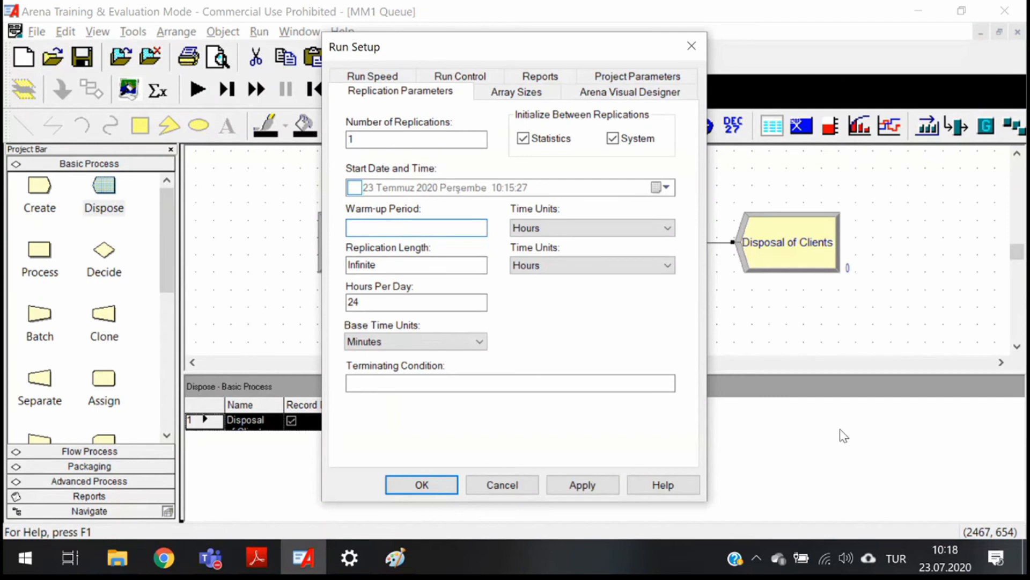
pyautogui.write('1')
pyautogui.press('BackSpace')
pyautogui.write('60')
pyautogui.click(577, 229)
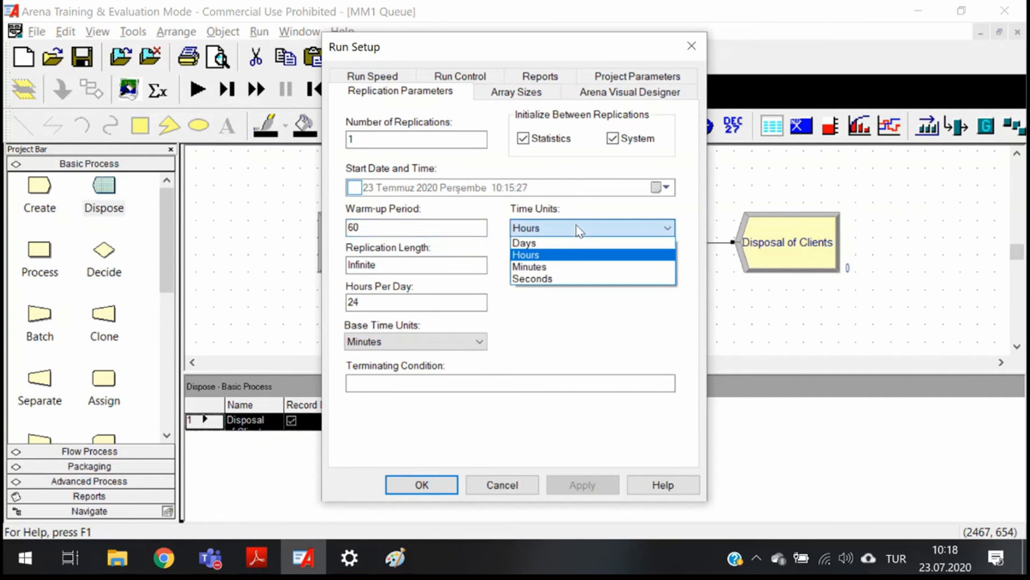
pyautogui.click(555, 267)
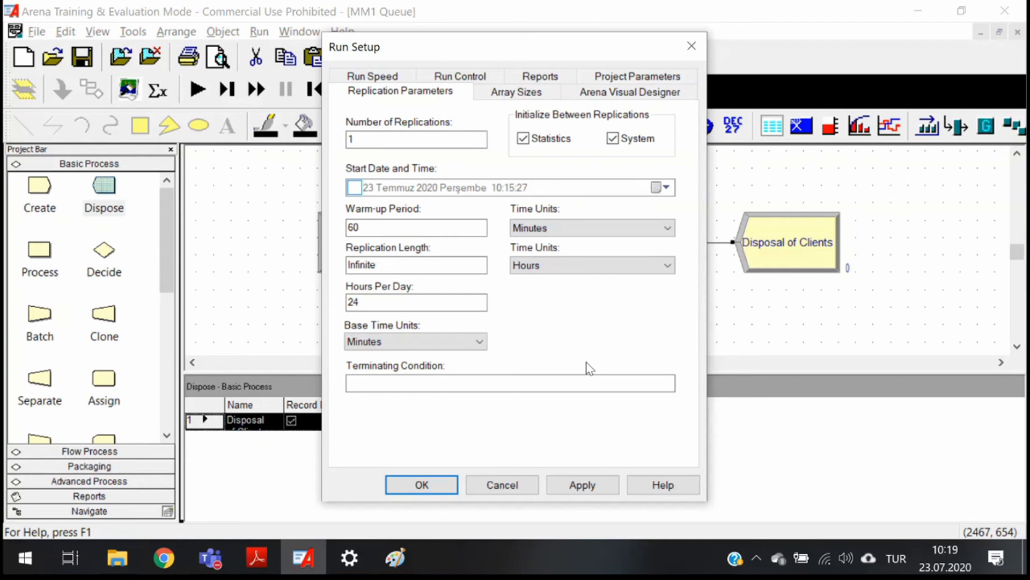
# Step: Set the replication length to 7 with hours as its time unit
pyautogui.moveTo(443, 265); pyautogui.dragTo(342, 267)
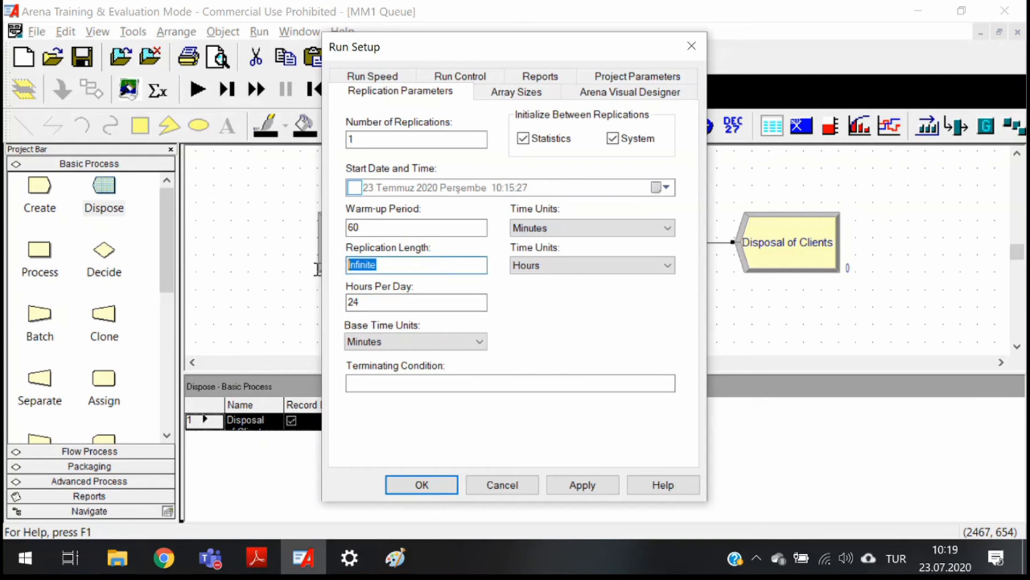
pyautogui.write('7')
pyautogui.click(557, 270)
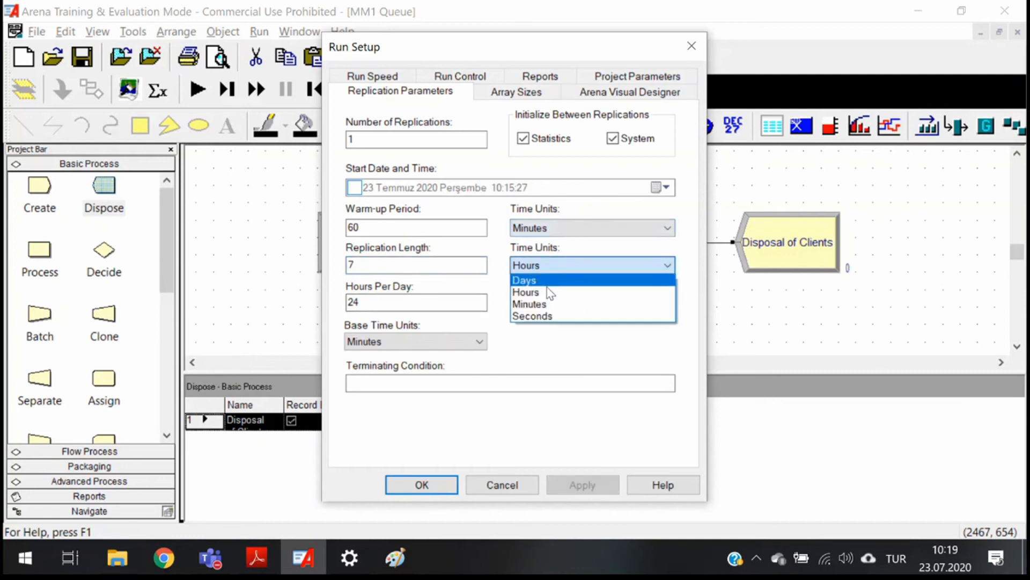
pyautogui.click(544, 294)
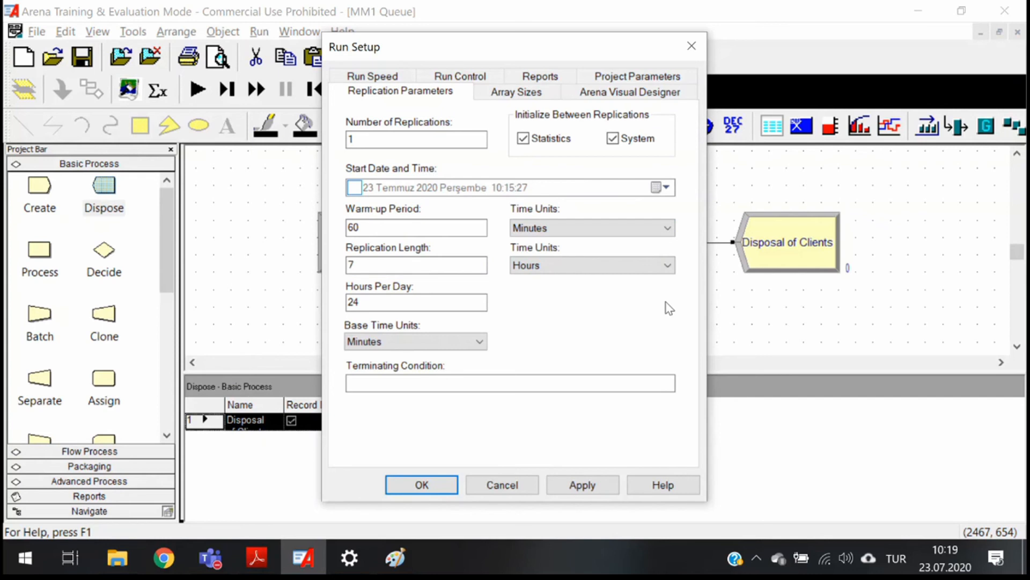
# Step: Set the hours per day to 7, keep one replication, and accept the run setup
pyautogui.moveTo(379, 301); pyautogui.dragTo(318, 302)
pyautogui.write('7')
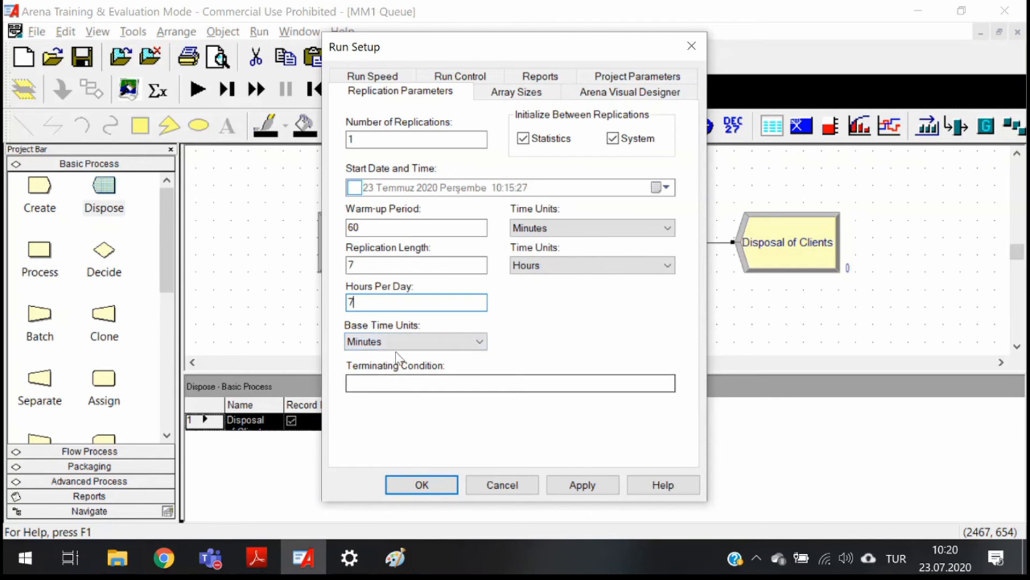
pyautogui.moveTo(361, 268); pyautogui.dragTo(345, 266)
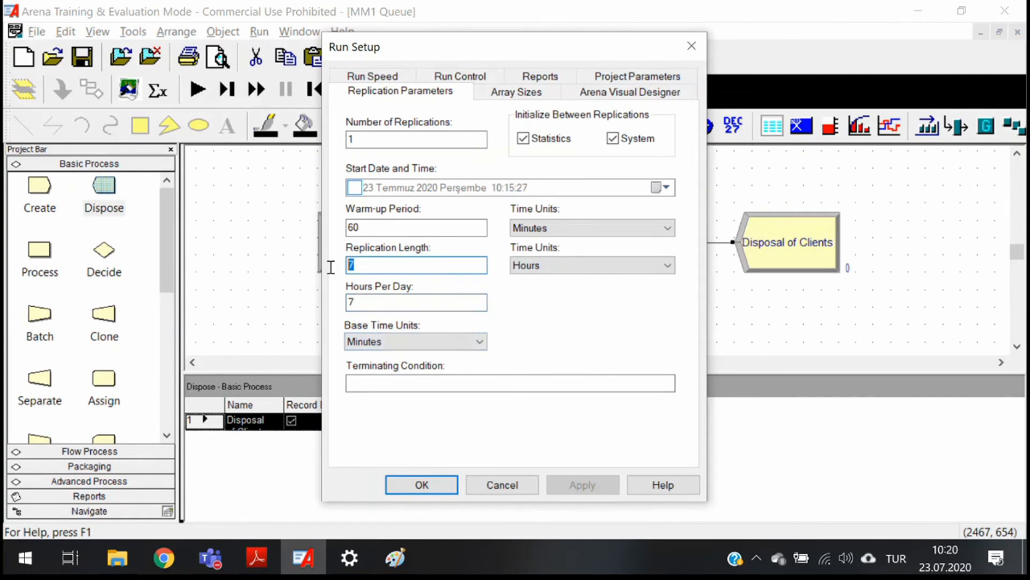
pyautogui.click(375, 138)
pyautogui.moveTo(393, 144); pyautogui.dragTo(345, 140)
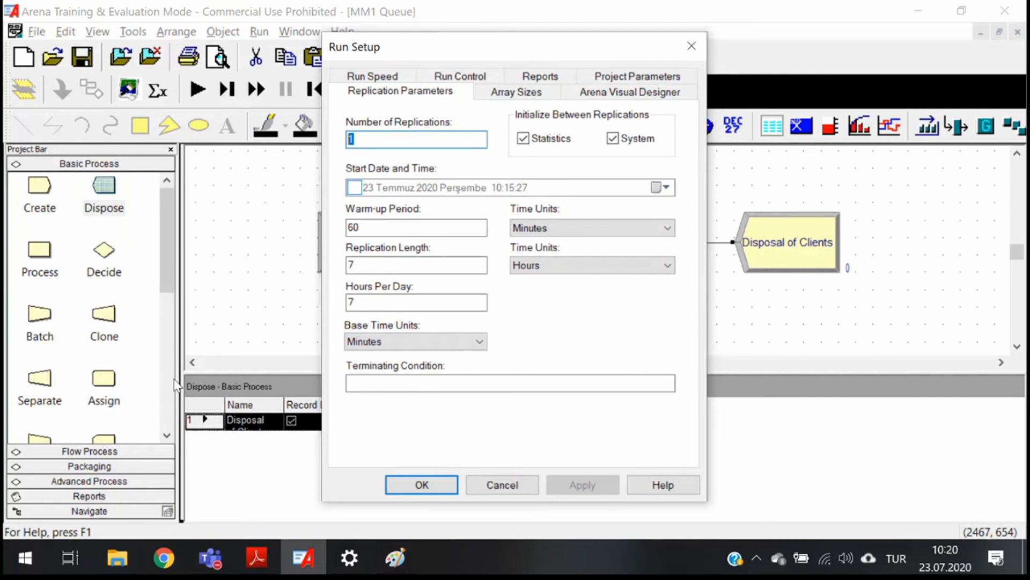
pyautogui.click(429, 487)
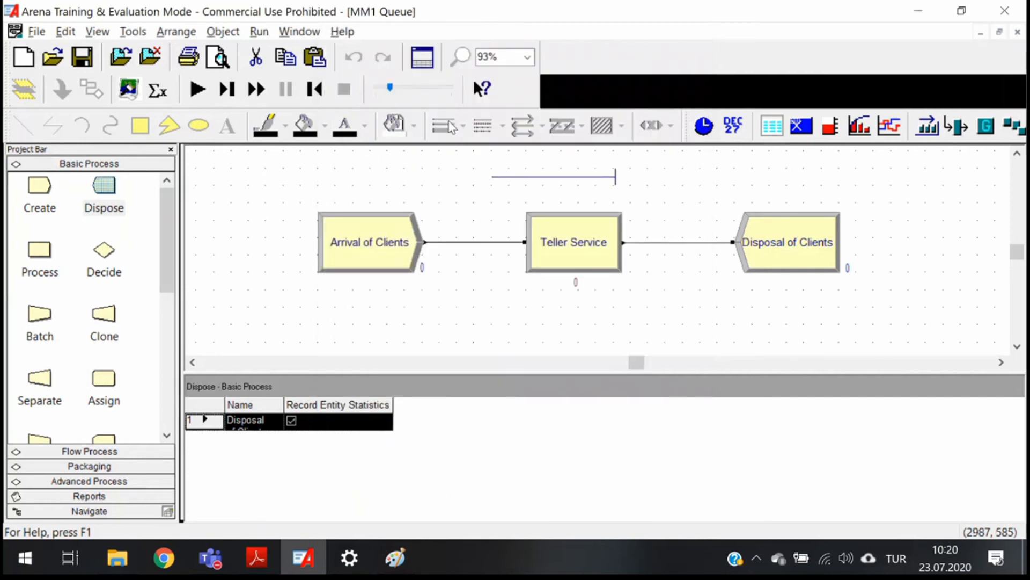
# Step: Start the MM1 Queue simulation and slow the animation to a speed factor of 0.000867
pyautogui.moveTo(390, 88); pyautogui.dragTo(376, 89)
pyautogui.click(196, 90)
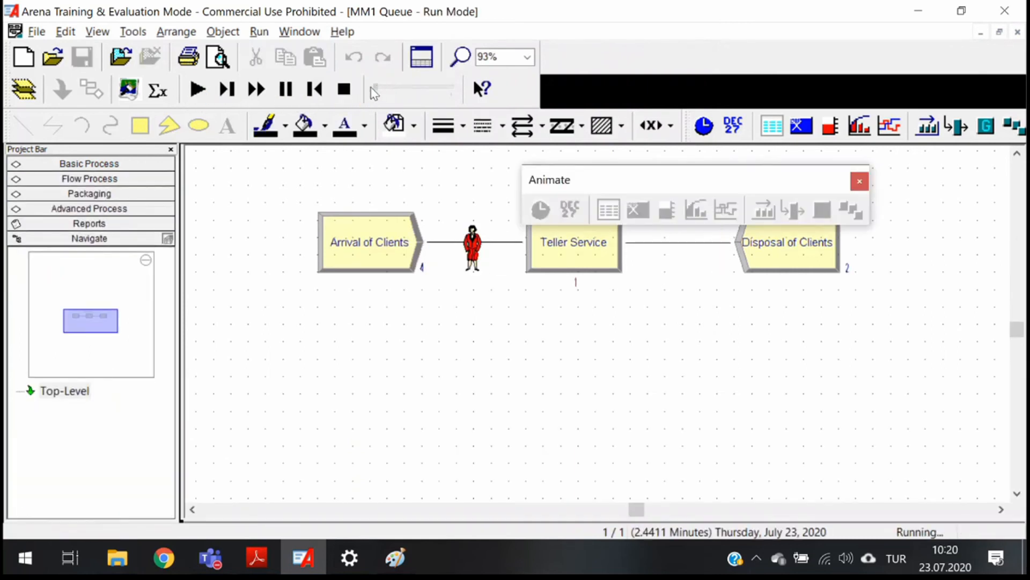
pyautogui.click(377, 86)
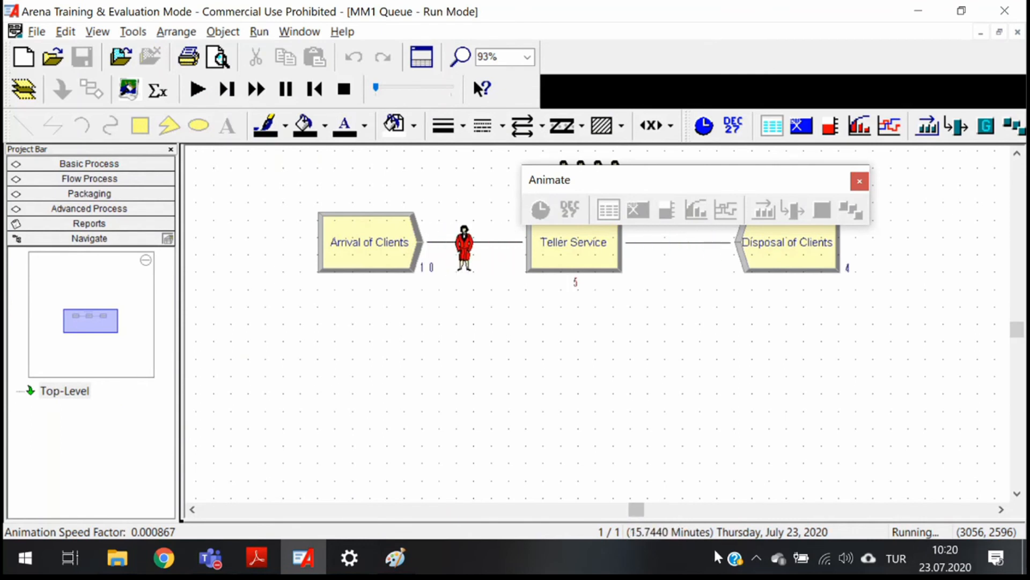
# Step: Move the floating Animate toolbar off the model so the teller's queue can be watched
pyautogui.moveTo(792, 176); pyautogui.dragTo(614, 85)
pyautogui.scroll(1, 655, 189)
pyautogui.scroll(-1, 655, 189)
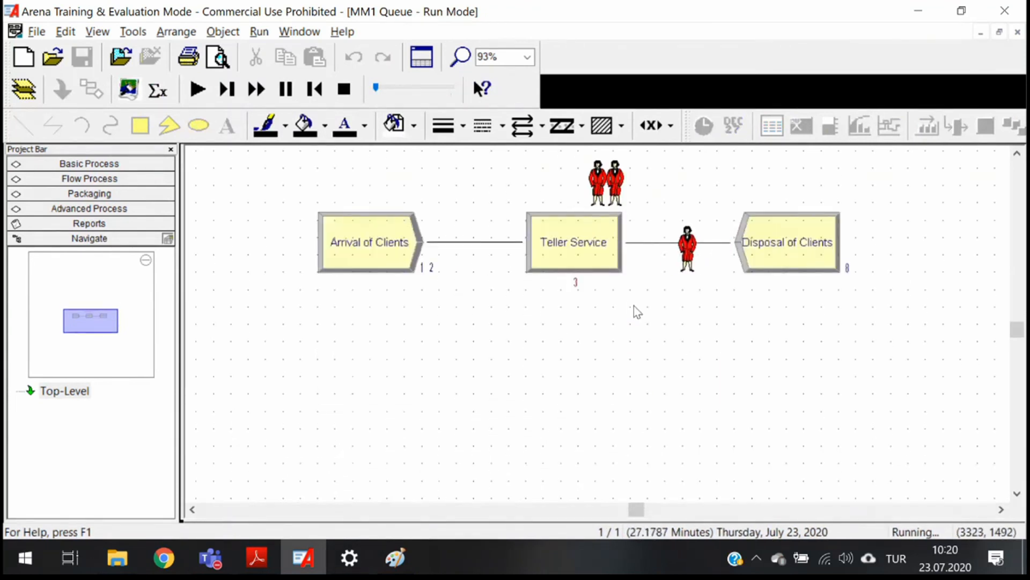
pyautogui.scroll(1, 662, 315)
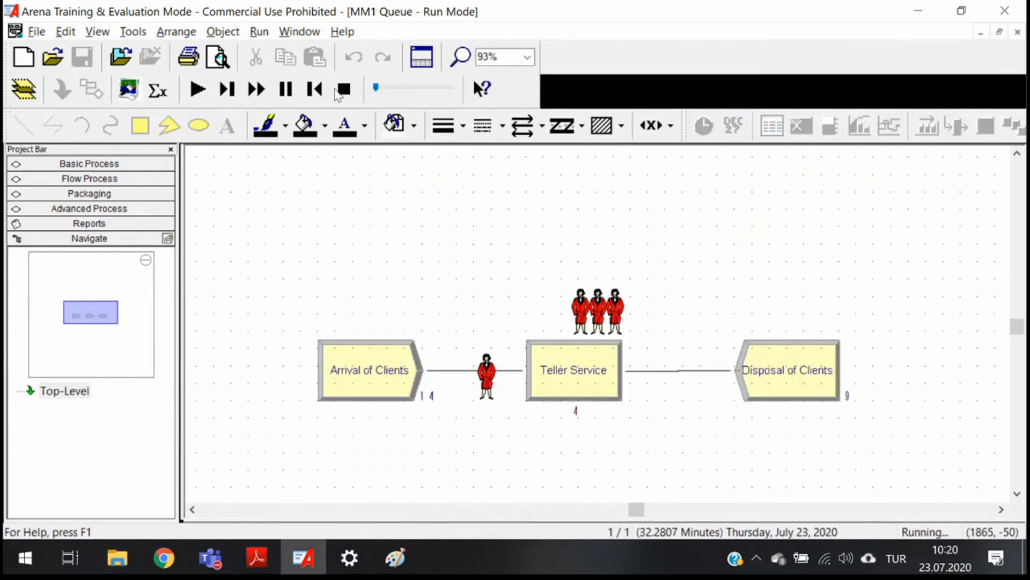
# Step: Raise the animation speed factor to 0.048148, let the run finish, decline the results, and examine the module counters
pyautogui.moveTo(376, 87); pyautogui.dragTo(405, 90)
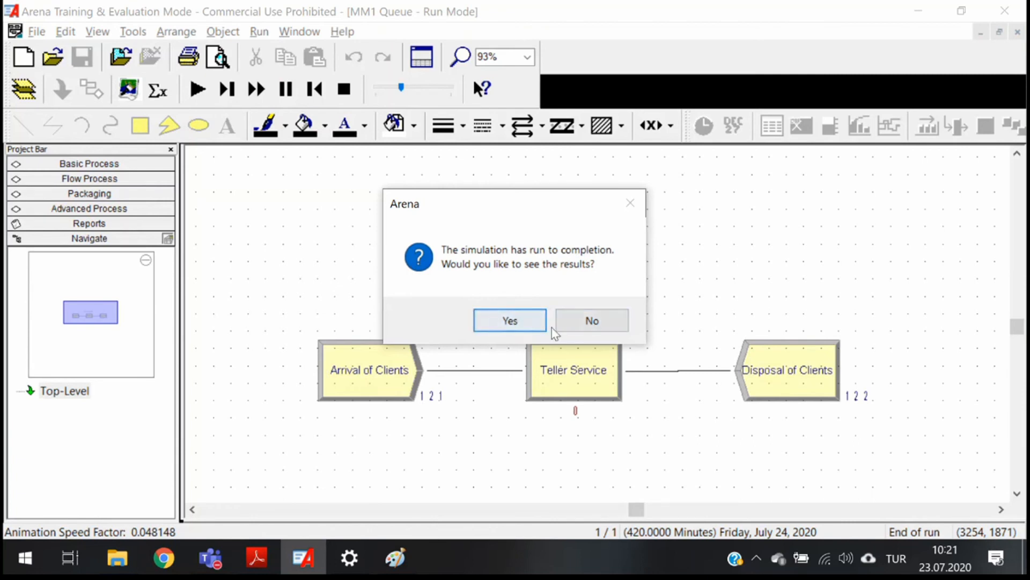
pyautogui.click(588, 324)
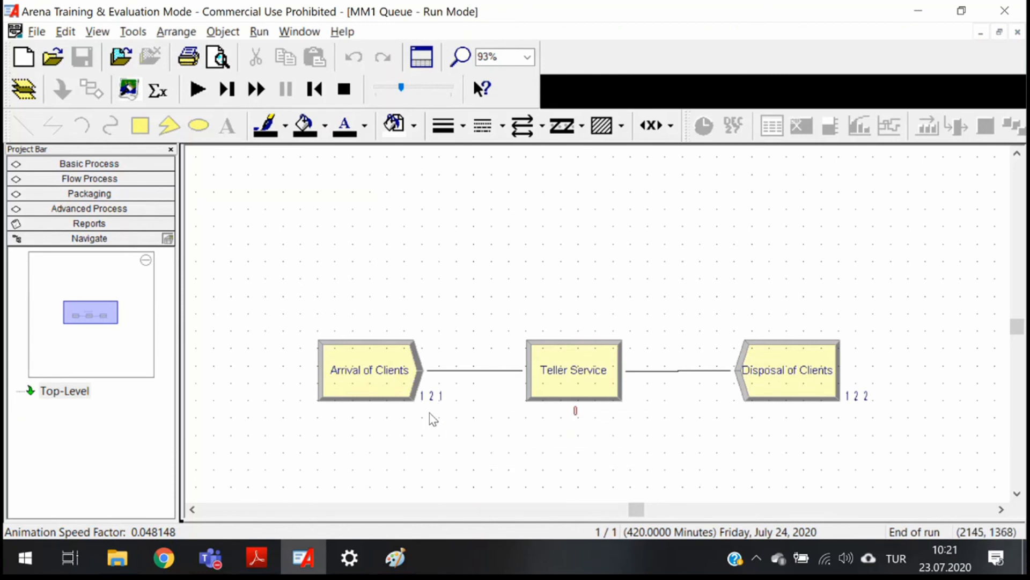
pyautogui.moveTo(452, 408)
pyautogui.moveTo(577, 419)
pyautogui.moveTo(853, 406)
pyautogui.moveTo(564, 384)
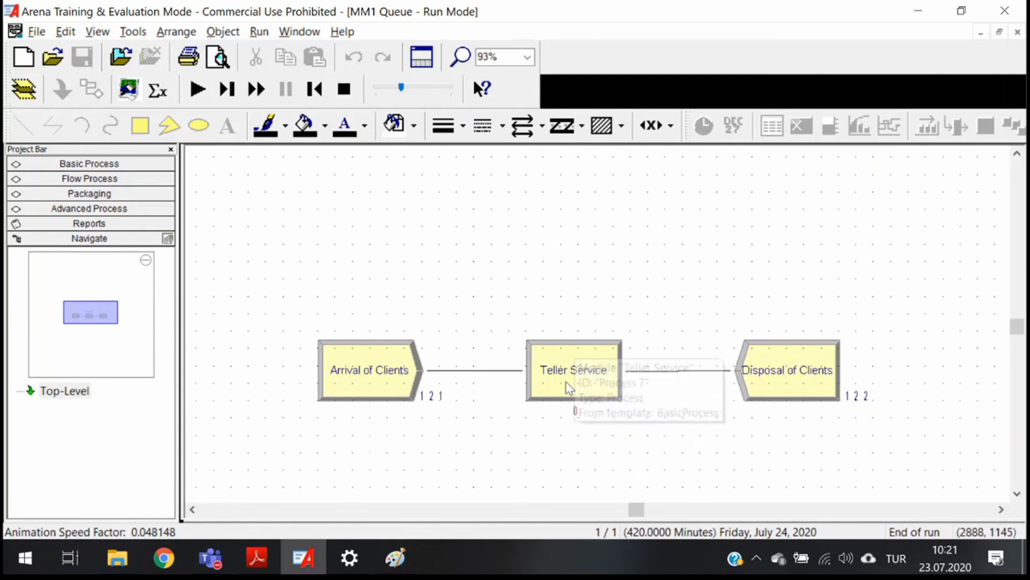
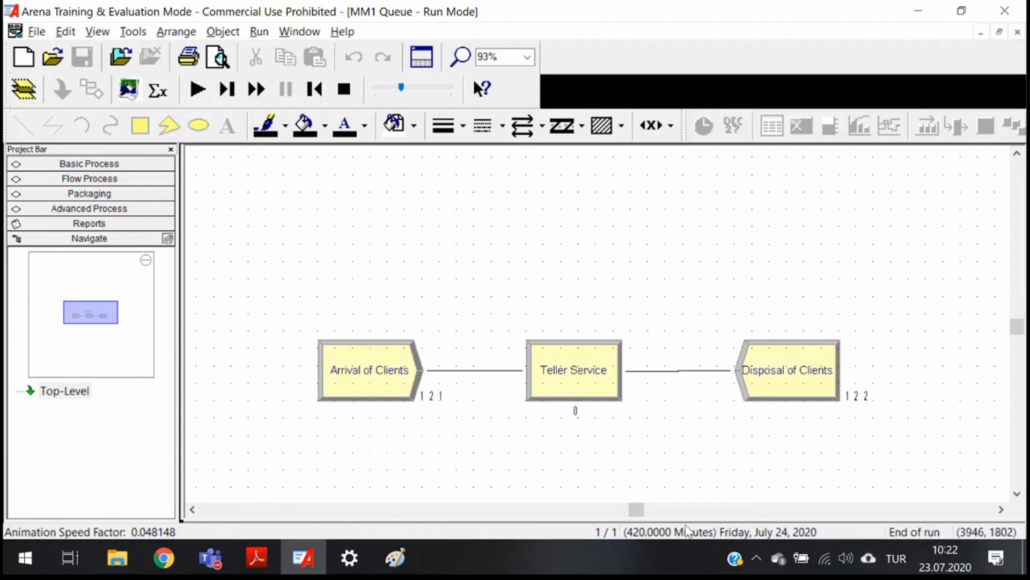
# Step: End the completed run, rerun the simulation to completion, decline the results, and end that run too
pyautogui.click(343, 89)
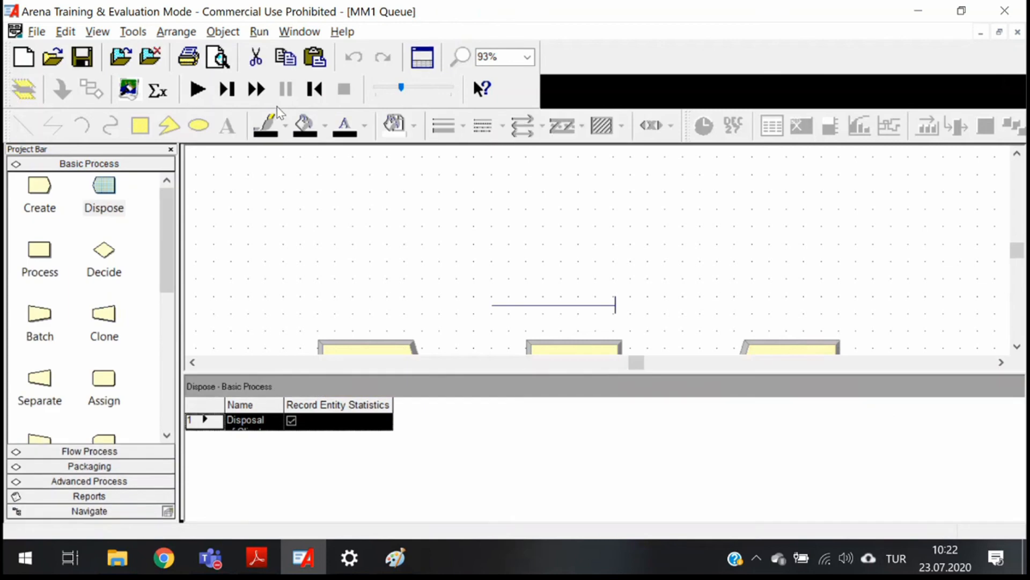
pyautogui.click(199, 90)
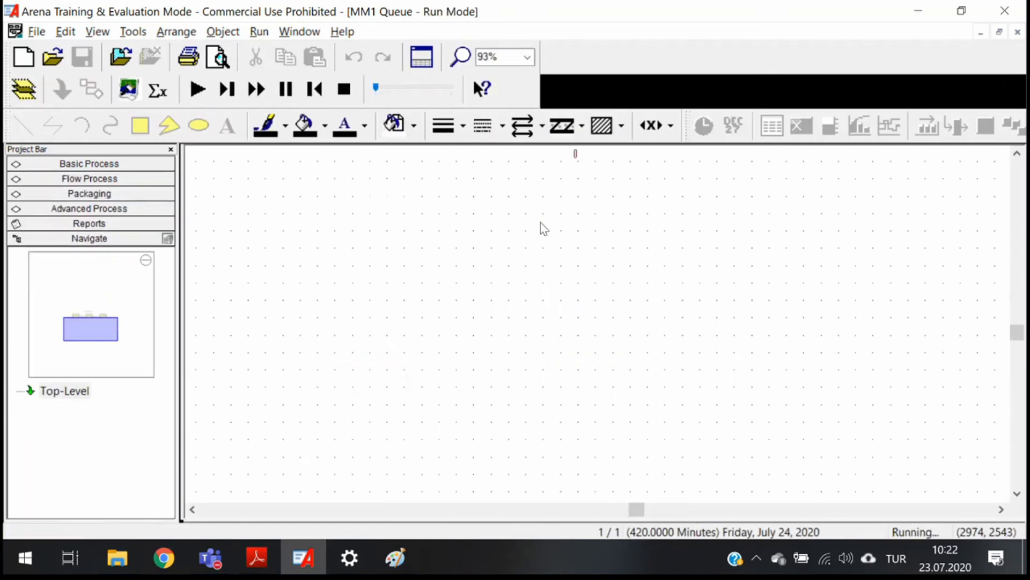
pyautogui.click(593, 321)
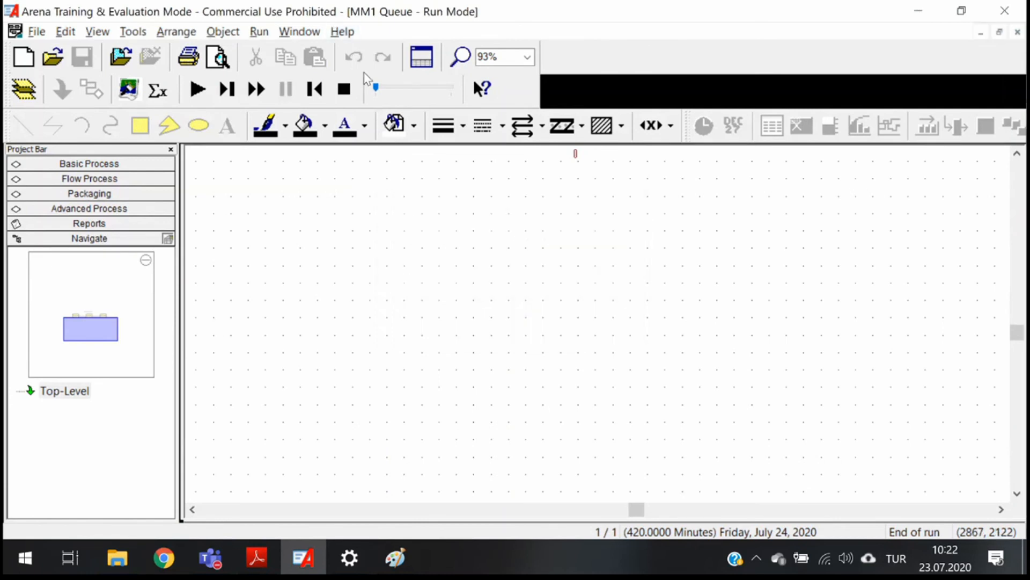
pyautogui.click(342, 90)
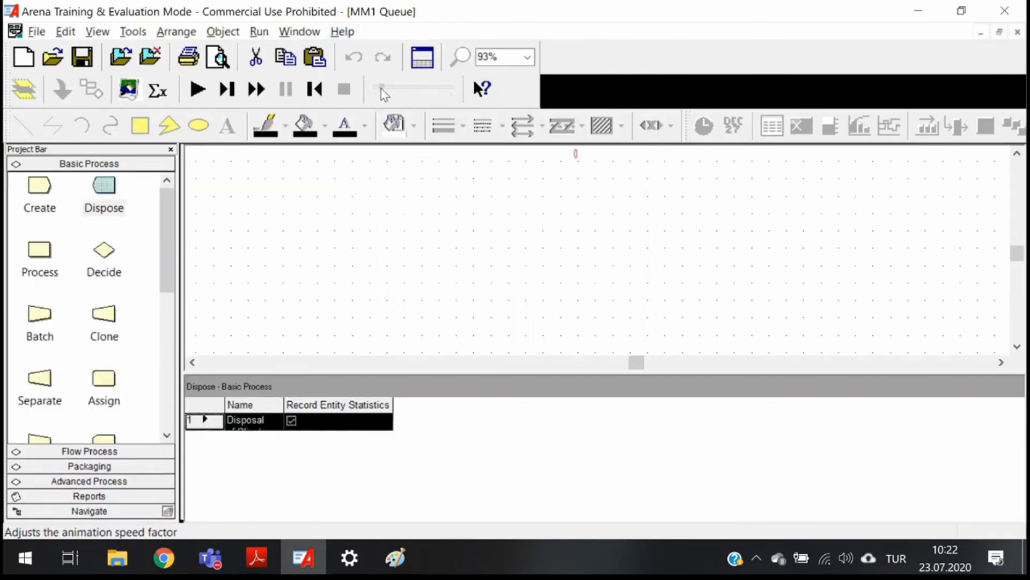
# Step: Run the simulation again with the animation slowed to a speed factor of 0.000867, and end it before completion
pyautogui.click(203, 89)
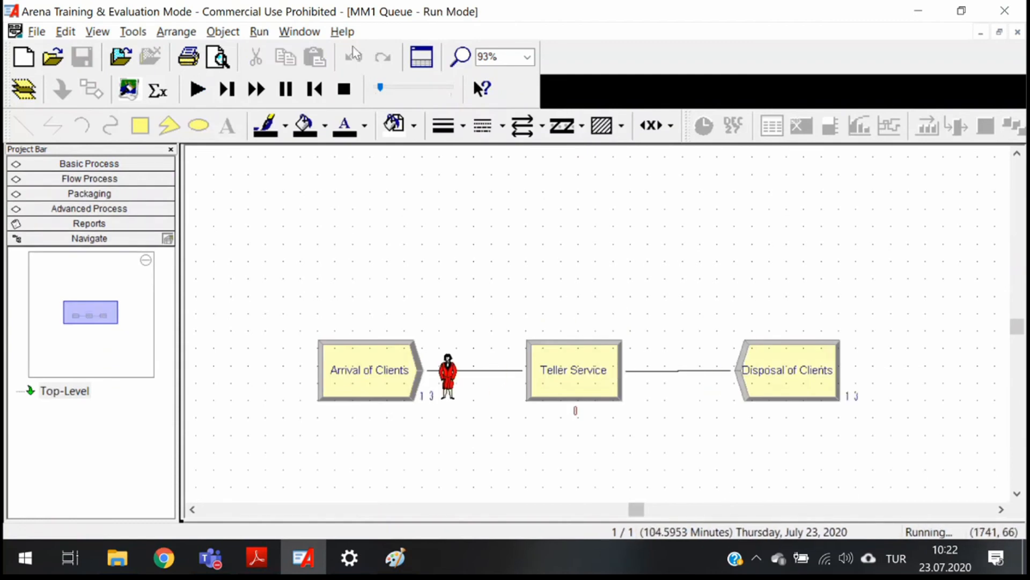
pyautogui.moveTo(380, 88); pyautogui.dragTo(376, 88)
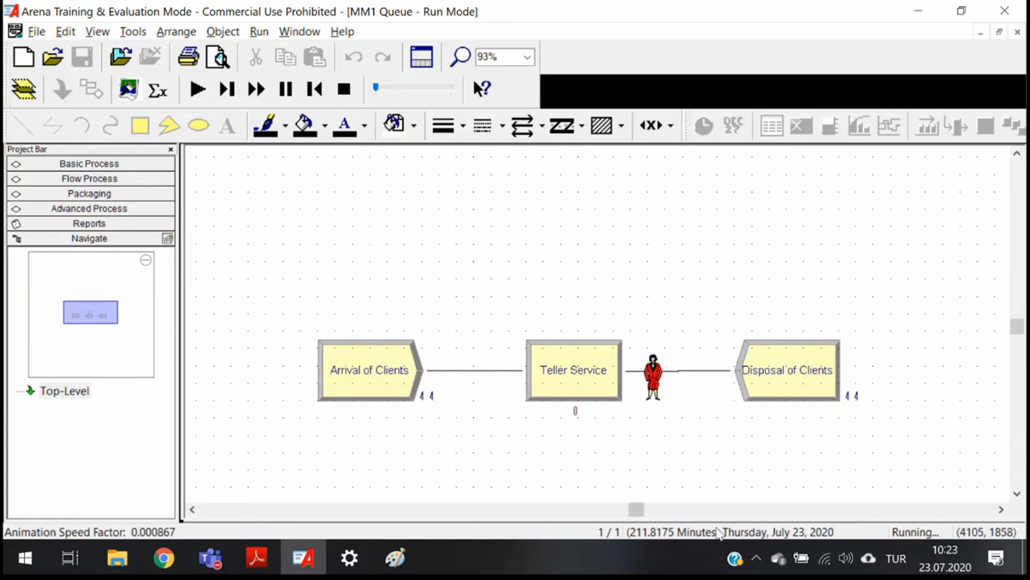
pyautogui.click(344, 88)
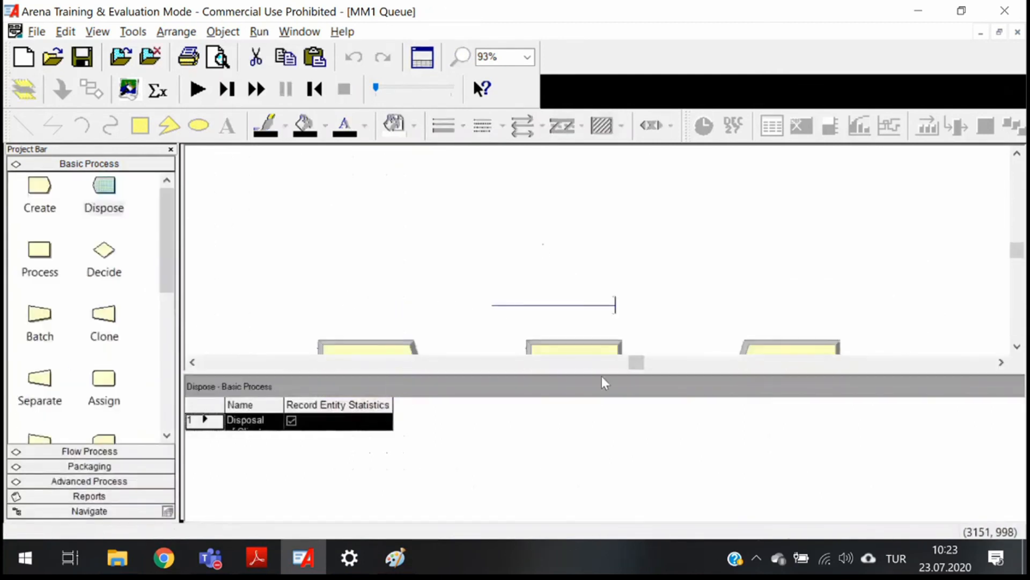
# Step: Enlarge the model canvas, zoom out to 78%, and move the Teller Service queue slightly closer to its module
pyautogui.moveTo(635, 372); pyautogui.dragTo(625, 508)
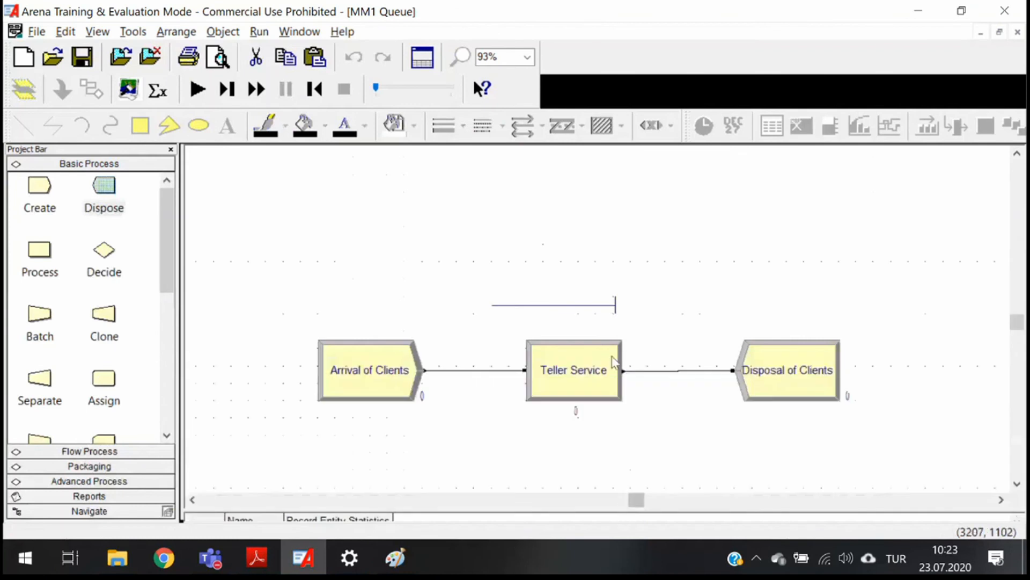
pyautogui.scroll(-1, 605, 350)
pyautogui.click(587, 314)
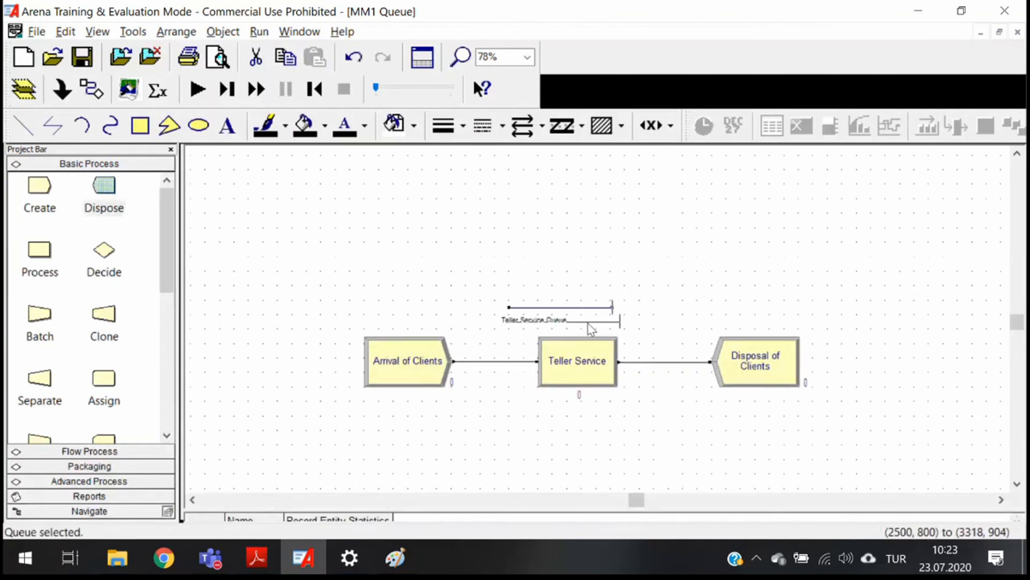
pyautogui.click(476, 244)
pyautogui.scroll(2, 478, 258)
pyautogui.scroll(-2, 487, 285)
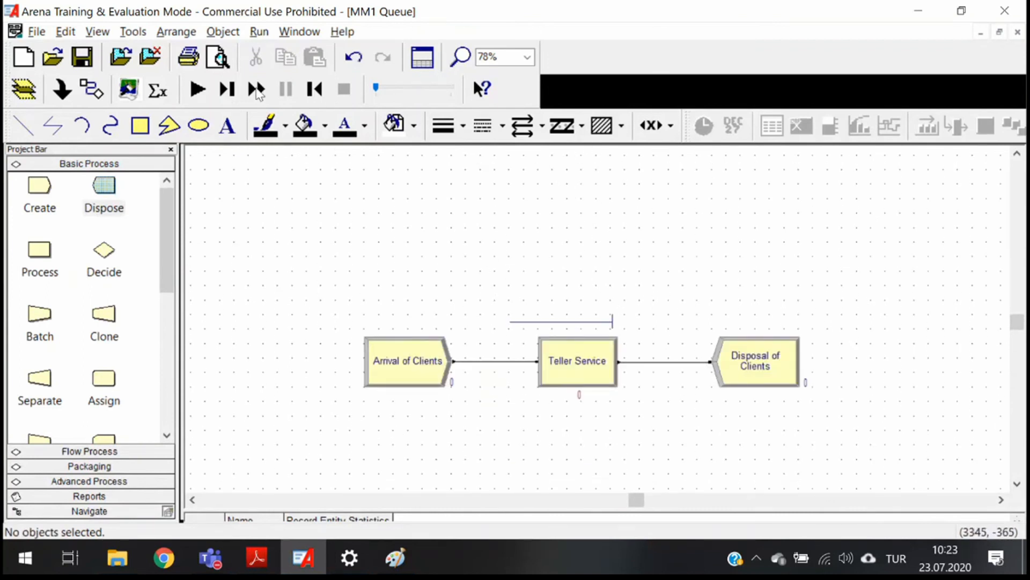
# Step: Run the simulation briefly from the adjusted layout and end the run
pyautogui.click(261, 32)
pyautogui.click(678, 279)
pyautogui.click(577, 373)
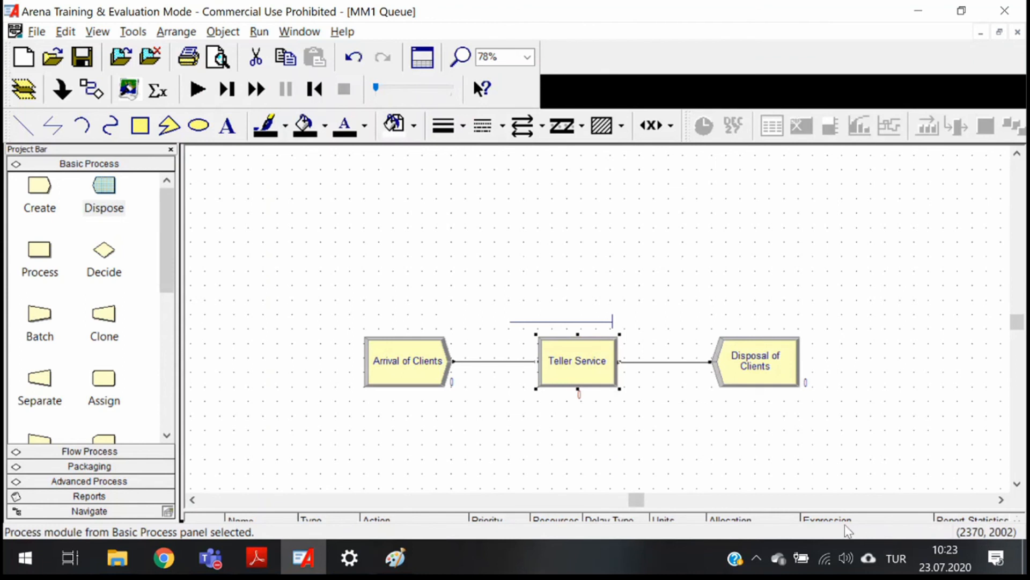
pyautogui.click(197, 89)
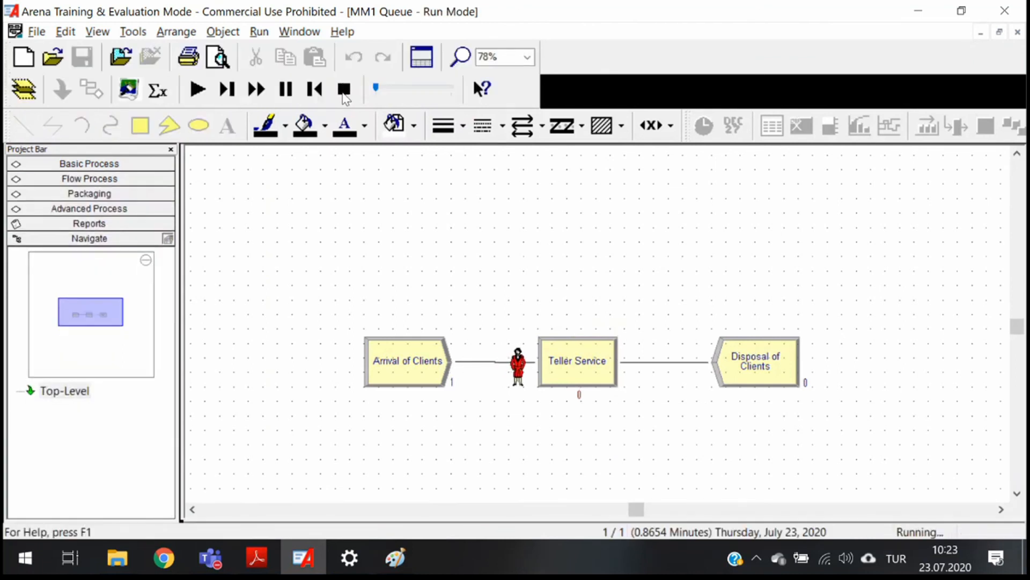
pyautogui.click(344, 90)
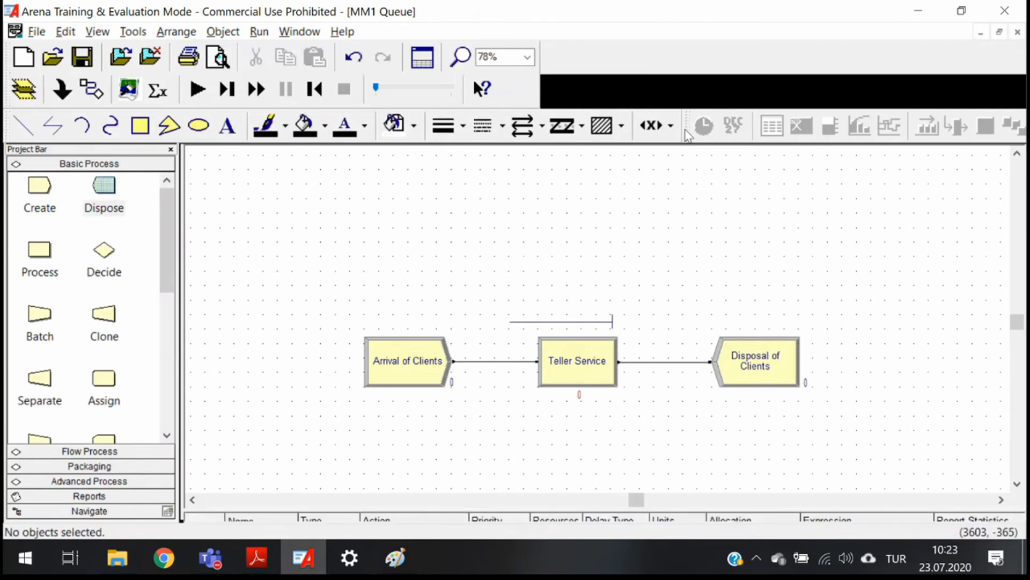
pyautogui.rightClick(629, 216)
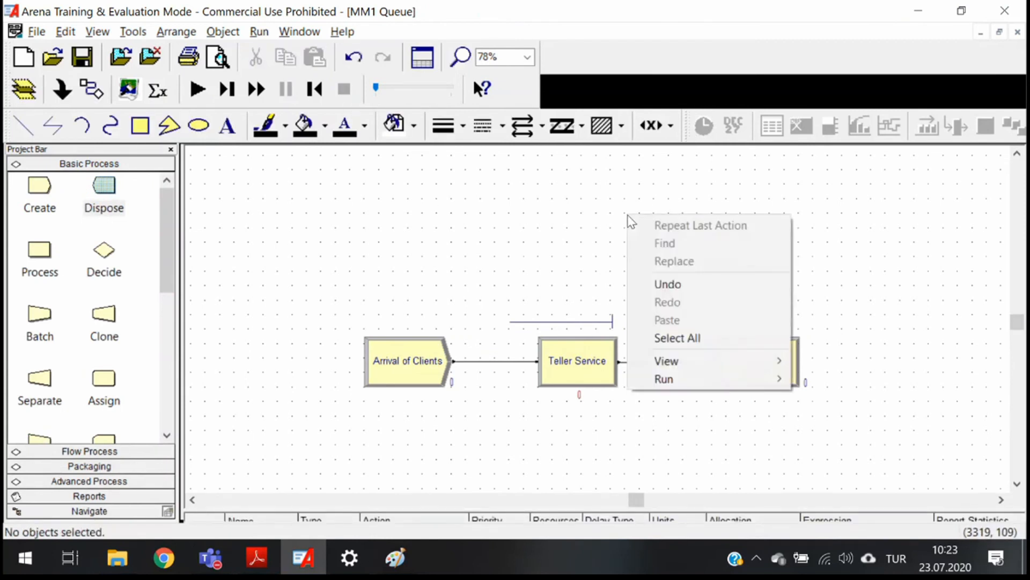
pyautogui.rightClick(986, 49)
pyautogui.click(944, 94)
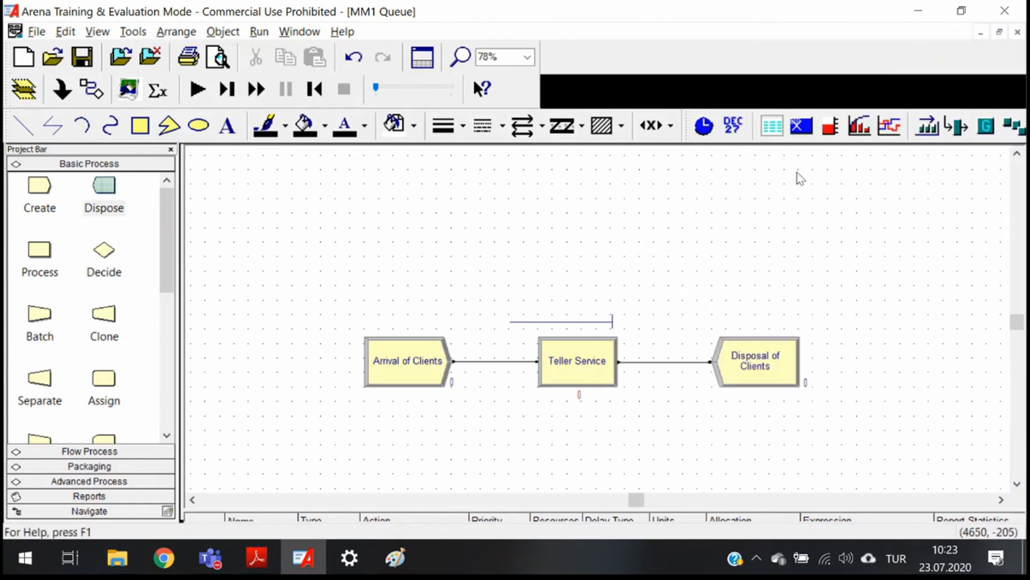
pyautogui.moveTo(688, 127); pyautogui.dragTo(683, 129)
# Step: Start a new plot and add a data series named "Number of Clients in the system at time t"
pyautogui.moveTo(639, 503); pyautogui.dragTo(631, 502)
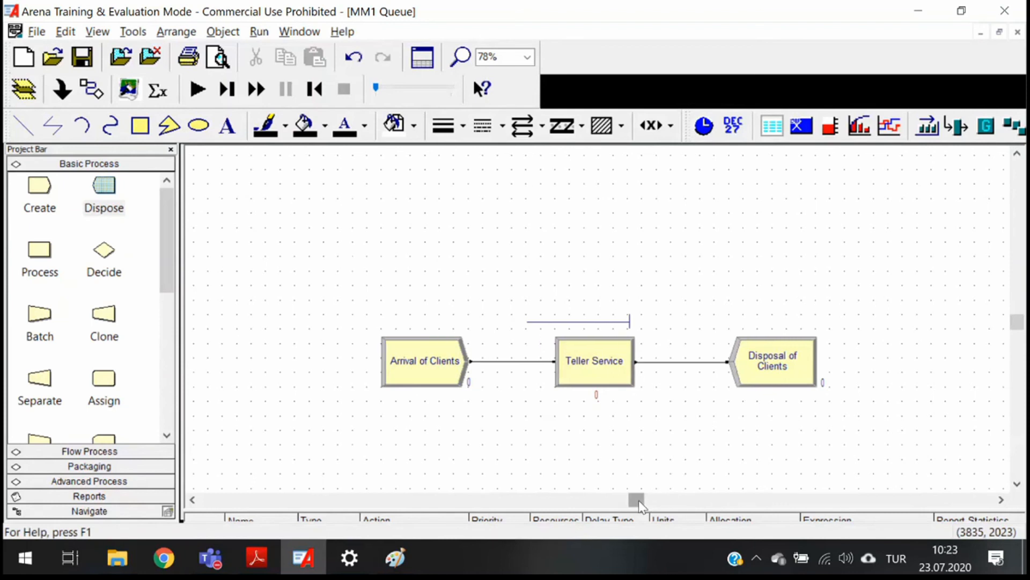
pyautogui.click(891, 132)
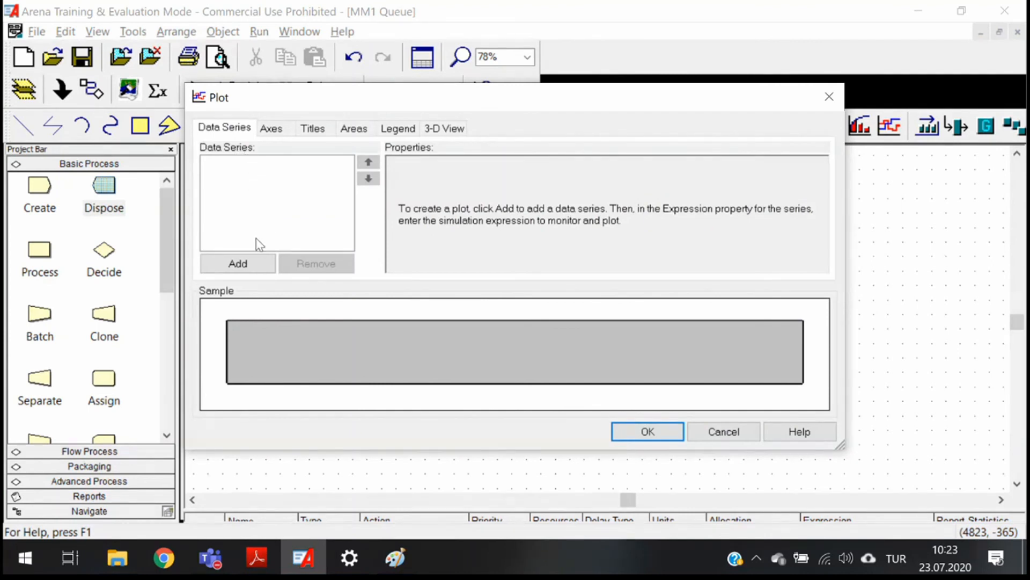
pyautogui.click(239, 268)
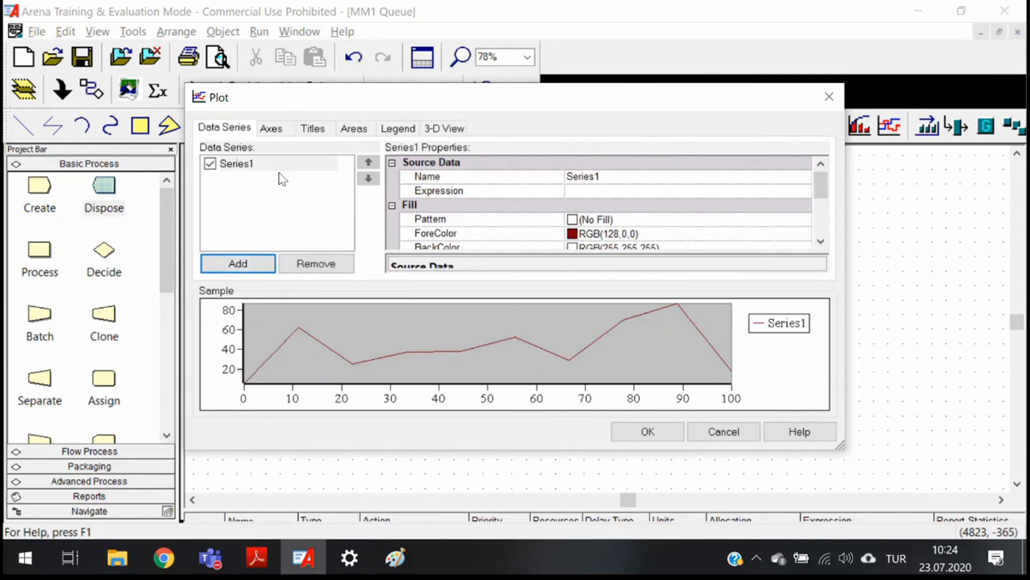
pyautogui.click(602, 182)
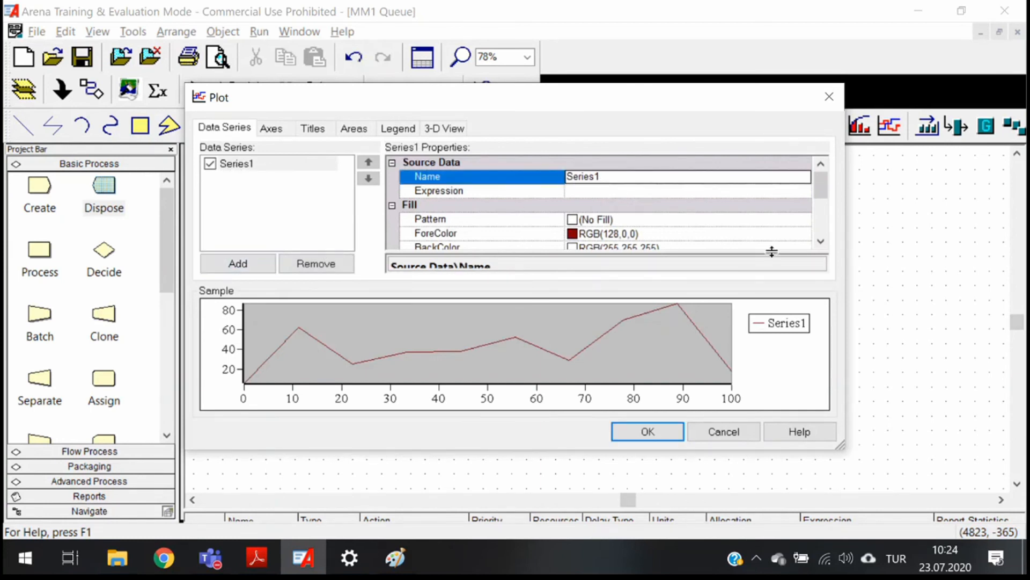
pyautogui.doubleClick(629, 175)
pyautogui.press('BackSpace')
pyautogui.write('Number of Clients in the system at')
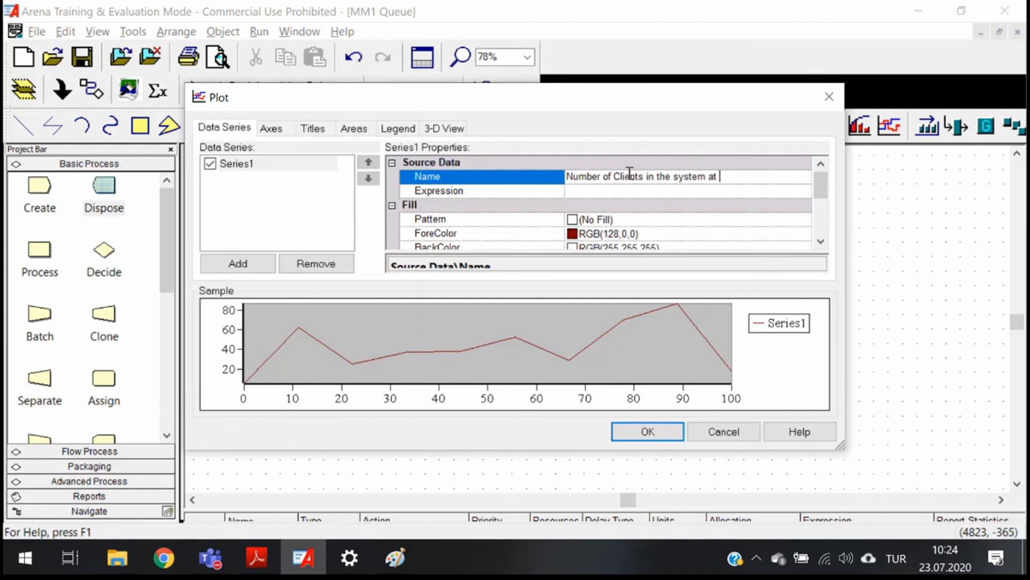
pyautogui.write(' time t')
# Step: Build the series expression from the Number In Process variable of the Teller Service process, giving Teller Service.WIP
pyautogui.click(596, 192)
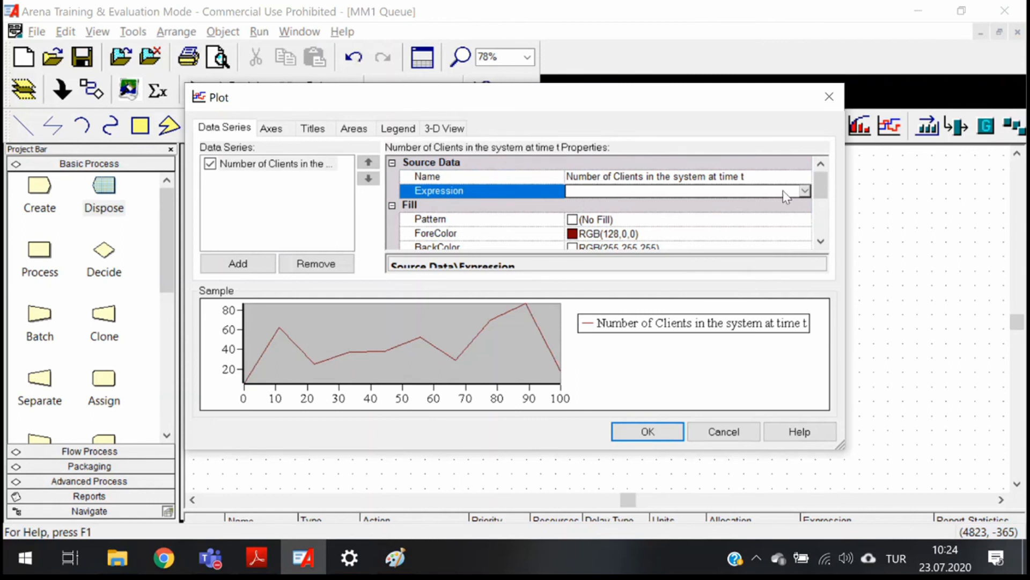
pyautogui.click(804, 190)
pyautogui.click(804, 190)
pyautogui.click(804, 191)
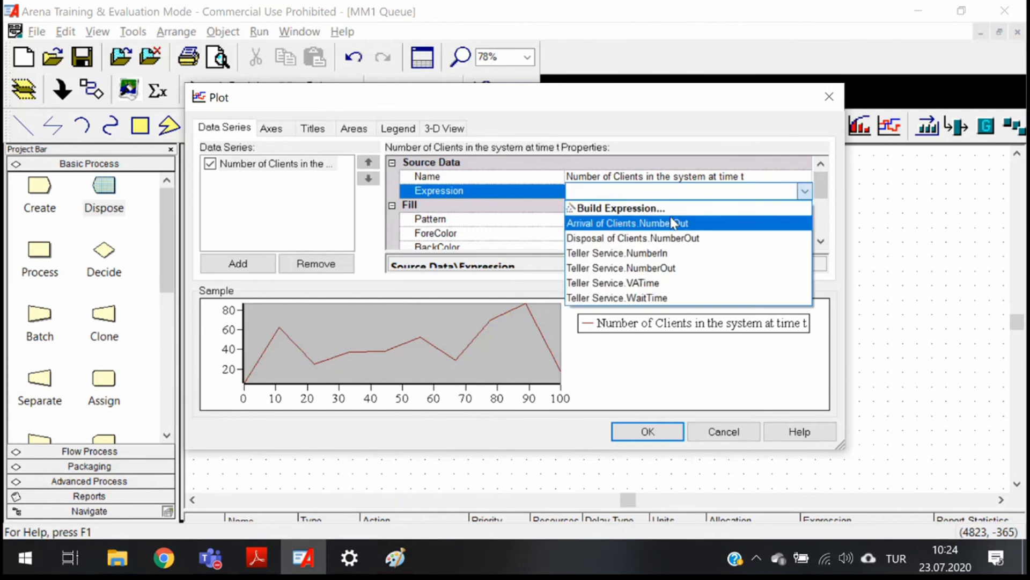
pyautogui.click(634, 211)
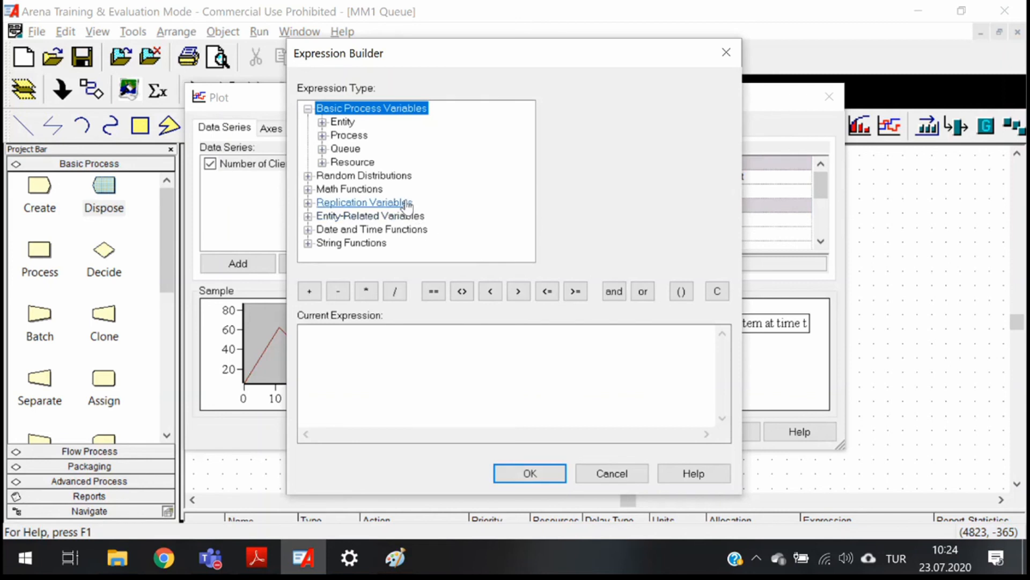
pyautogui.click(322, 136)
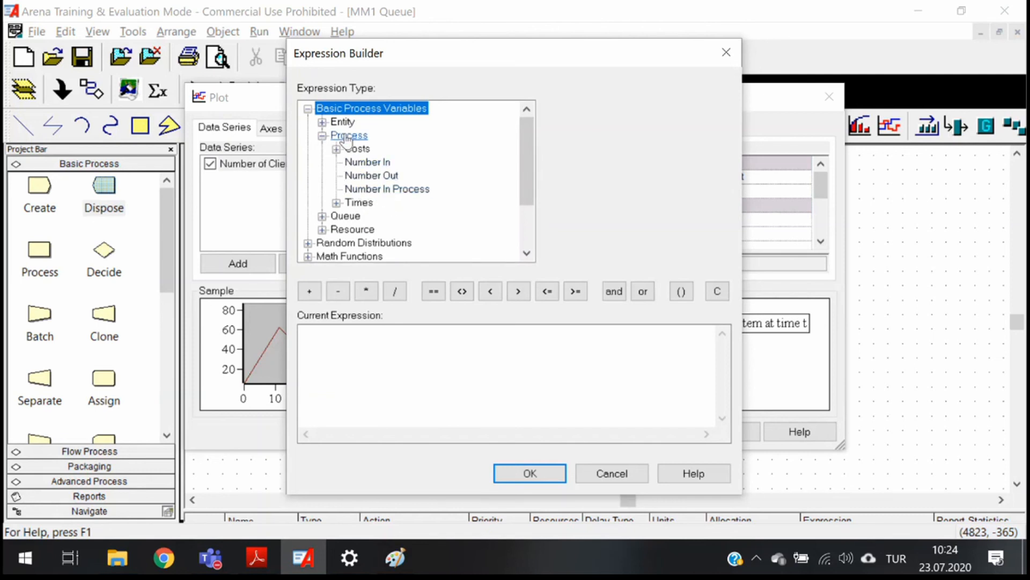
pyautogui.click(387, 191)
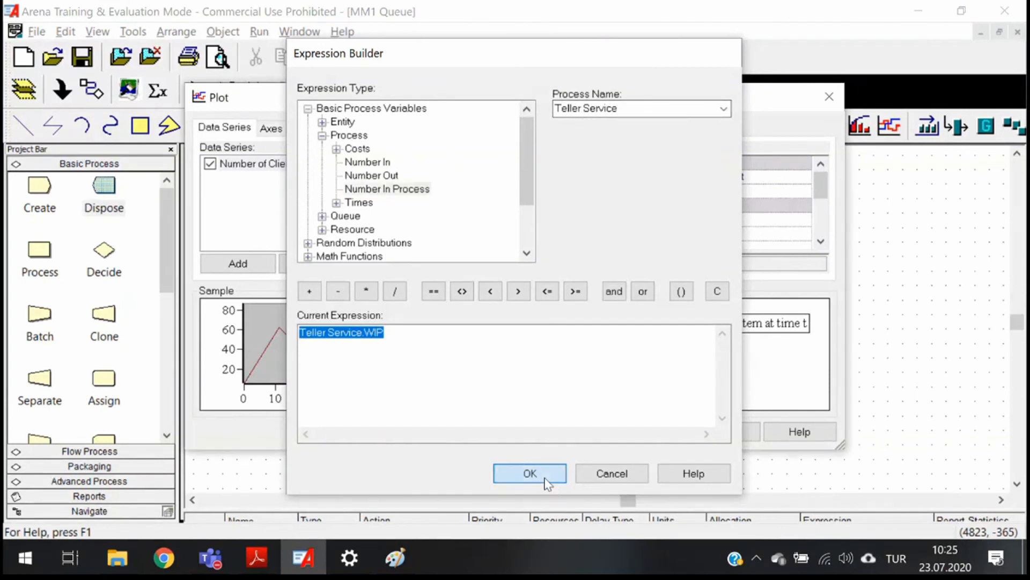
pyautogui.click(529, 474)
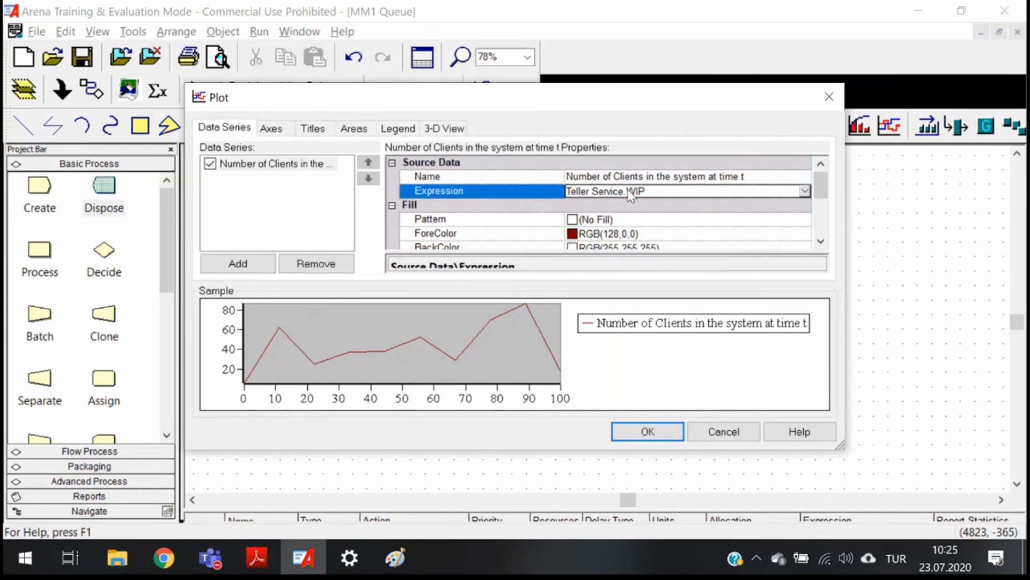
# Step: Reopen the series expression in the Expression Builder, examine it, and accept it
pyautogui.click(805, 191)
pyautogui.click(624, 208)
pyautogui.click(386, 351)
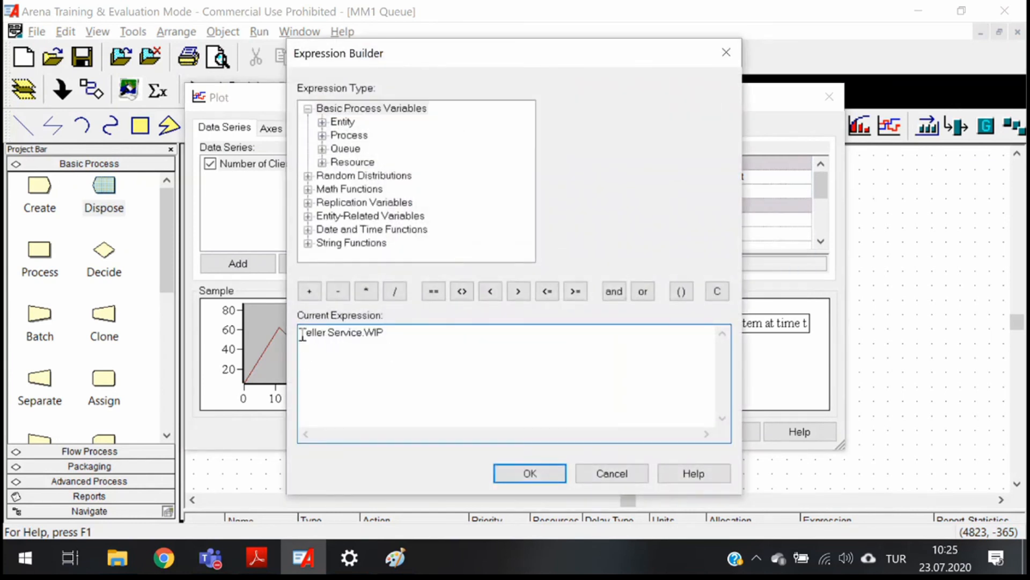
pyautogui.moveTo(300, 332)
pyautogui.mouseDown()
pyautogui.moveTo(365, 332)
pyautogui.moveTo(302, 331)
pyautogui.mouseUp()
pyautogui.click(365, 333)
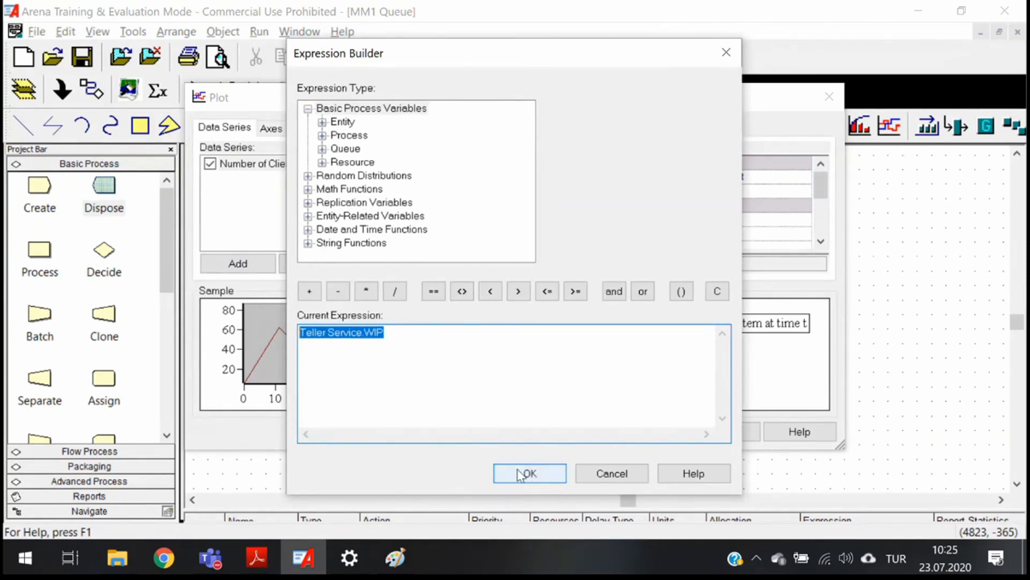
pyautogui.click(519, 474)
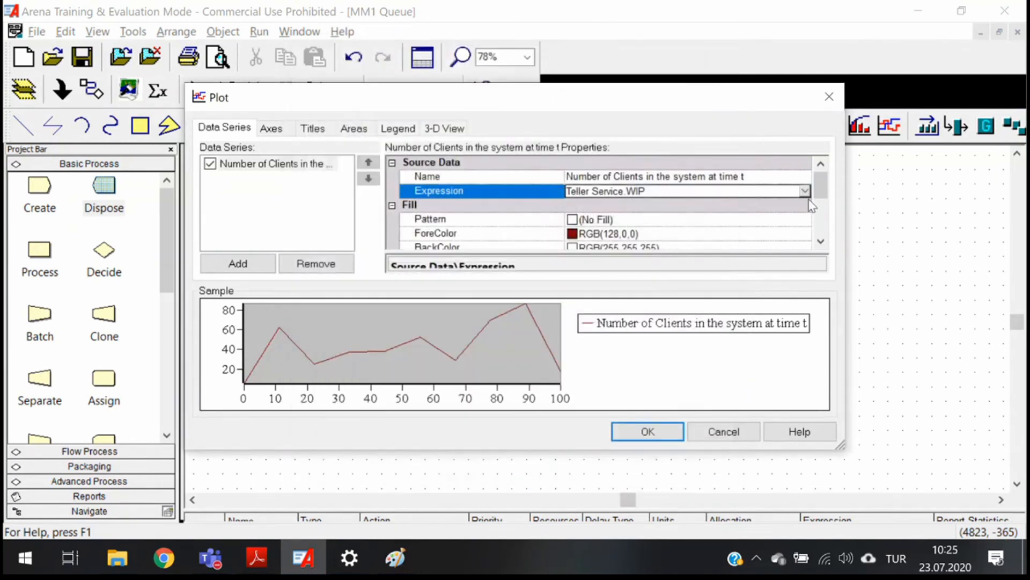
# Step: Set the line draw mode of the client-count series to Stairs
pyautogui.moveTo(826, 193); pyautogui.dragTo(827, 206)
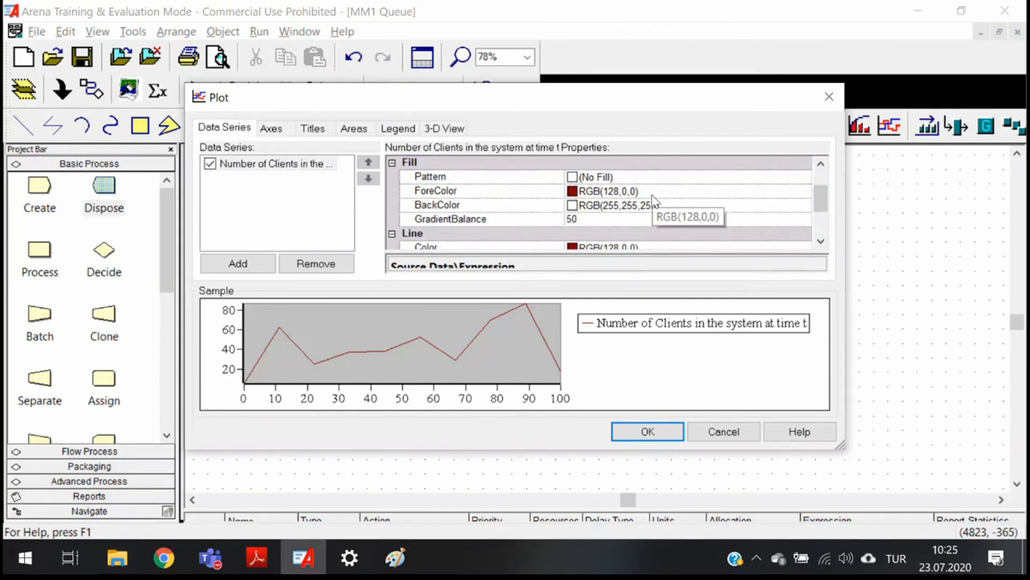
pyautogui.moveTo(822, 200); pyautogui.dragTo(825, 226)
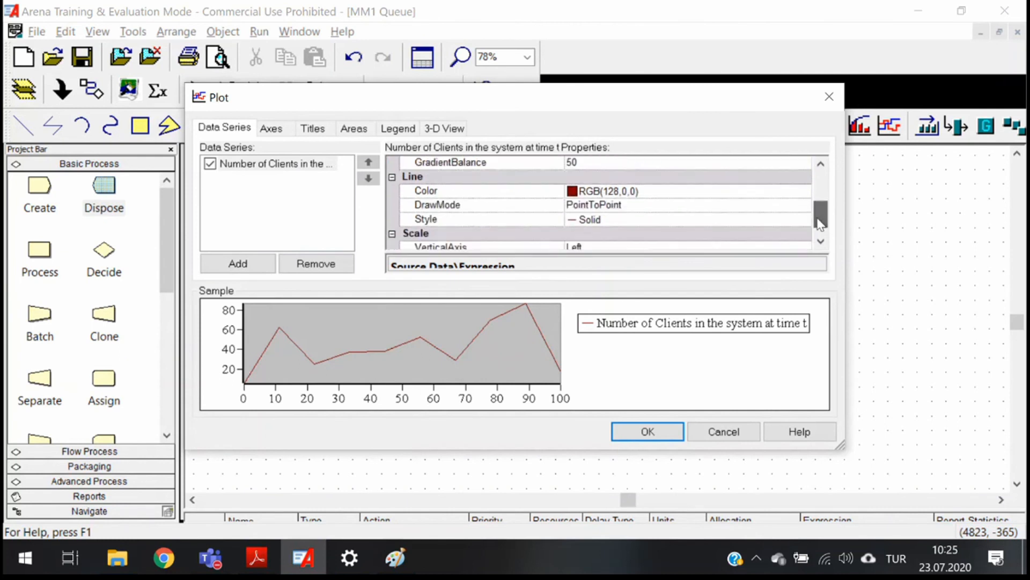
pyautogui.click(621, 206)
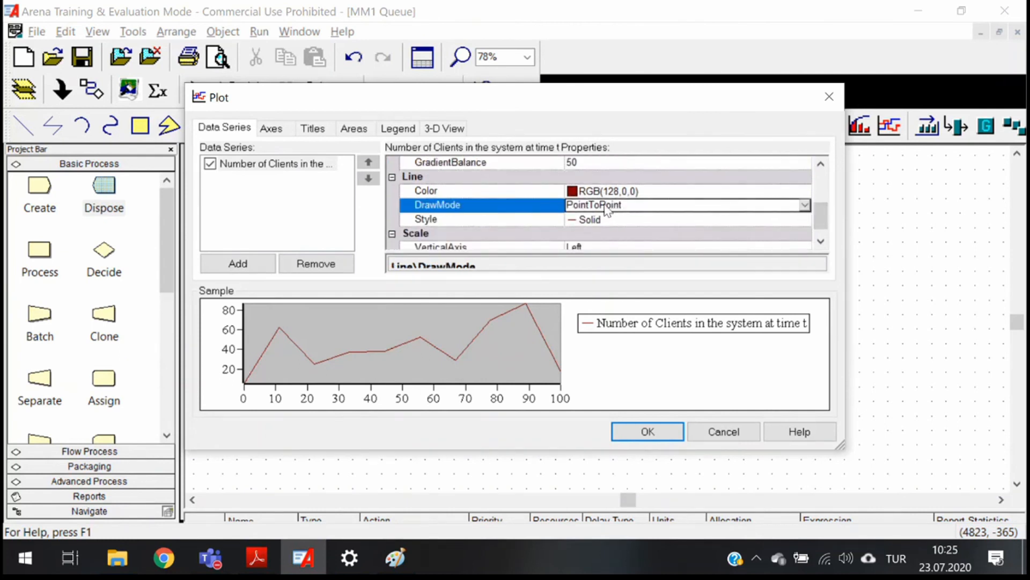
pyautogui.click(805, 205)
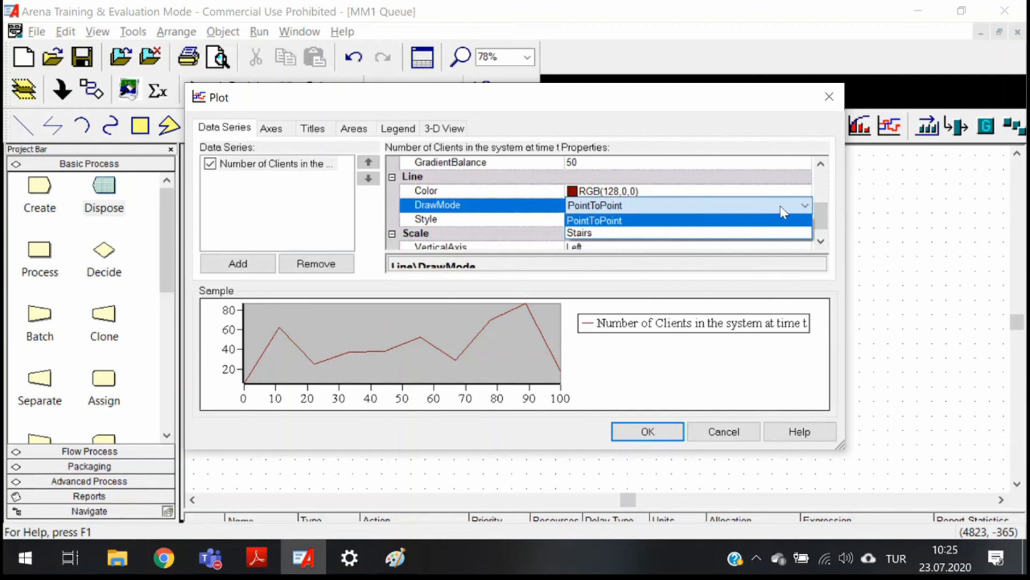
pyautogui.click(596, 236)
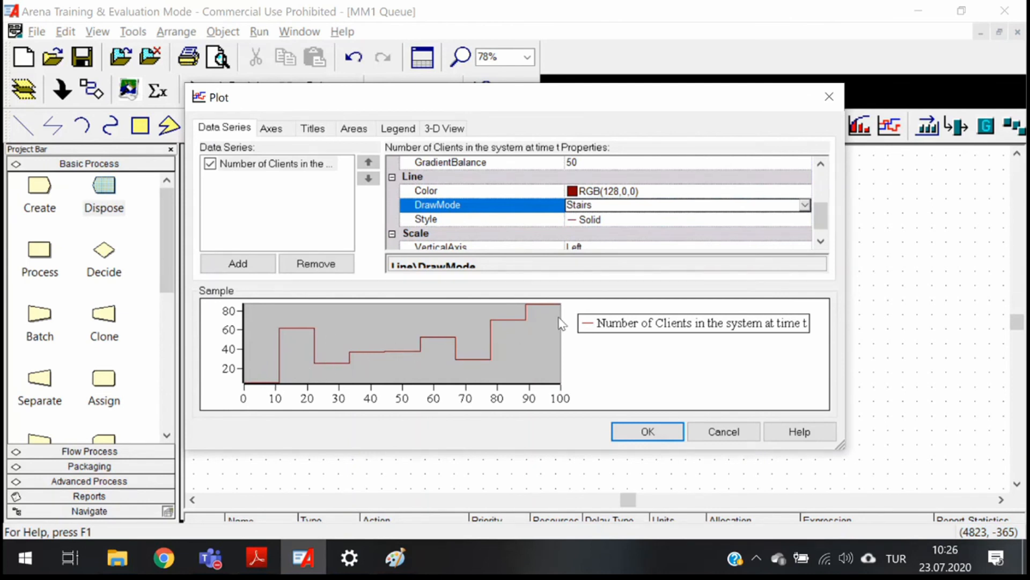
# Step: Try the Right vertical axis for the series and set it back to Left
pyautogui.moveTo(819, 214); pyautogui.dragTo(820, 231)
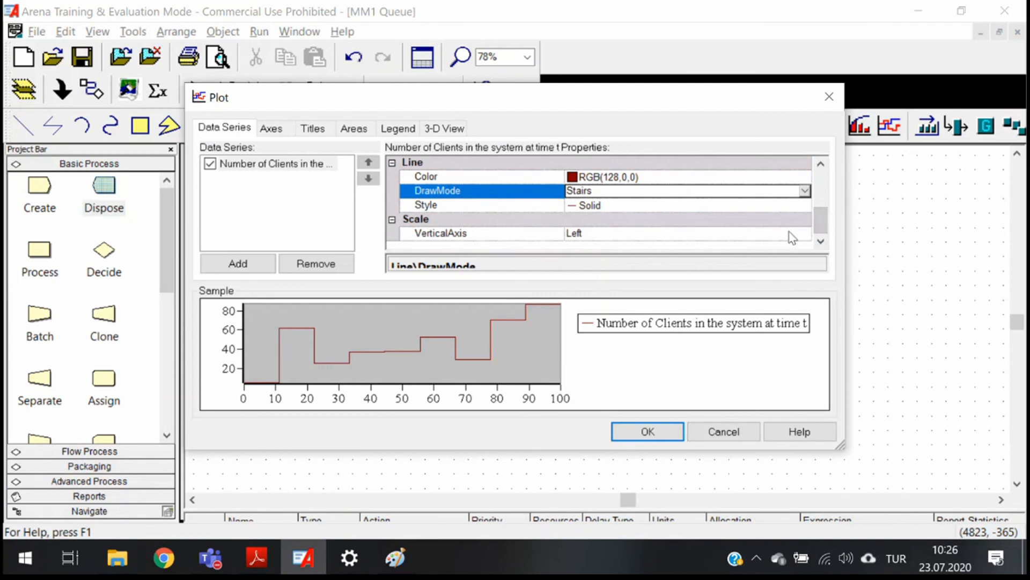
pyautogui.click(793, 234)
pyautogui.click(805, 233)
pyautogui.click(806, 235)
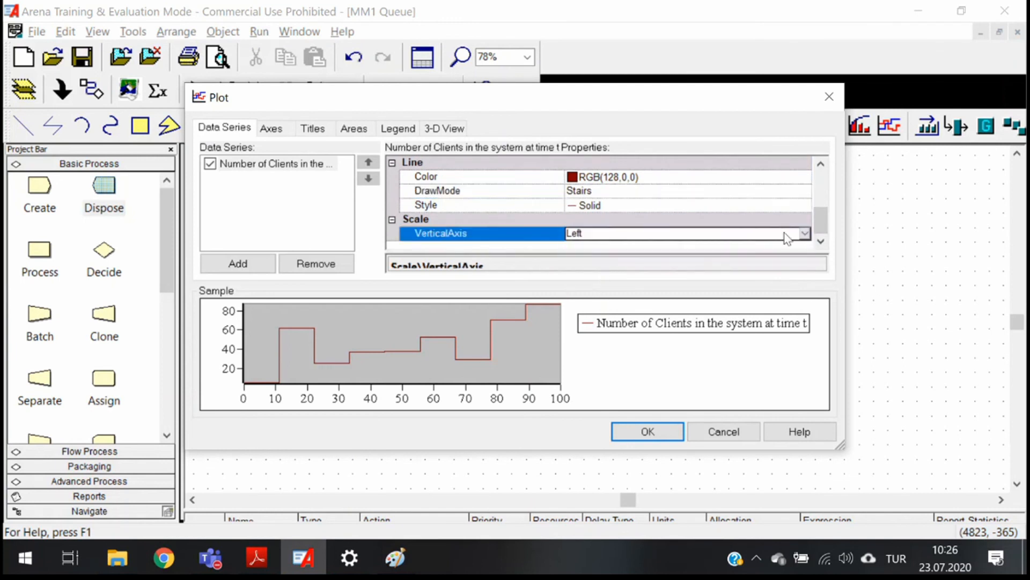
pyautogui.click(807, 234)
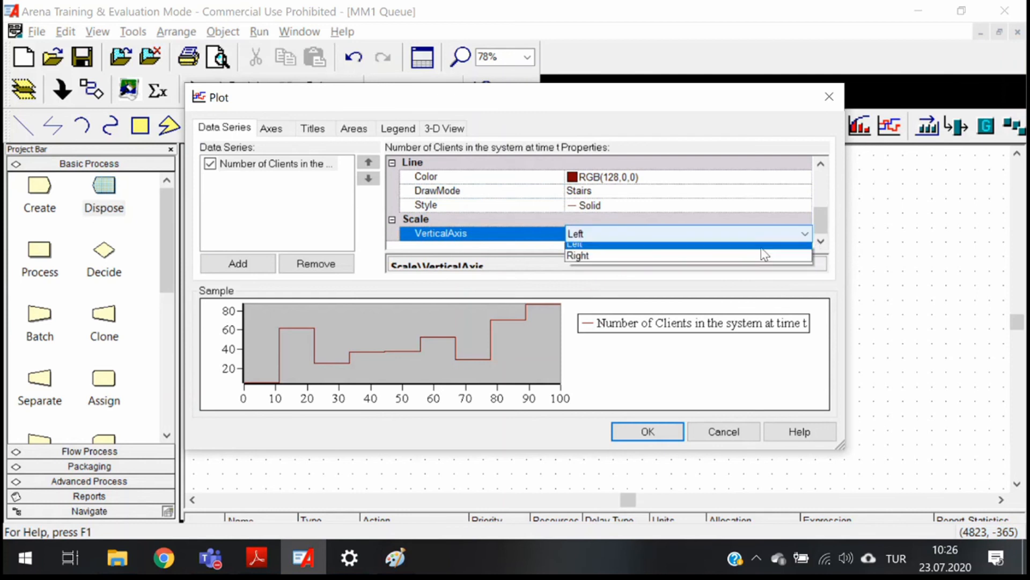
pyautogui.click(701, 259)
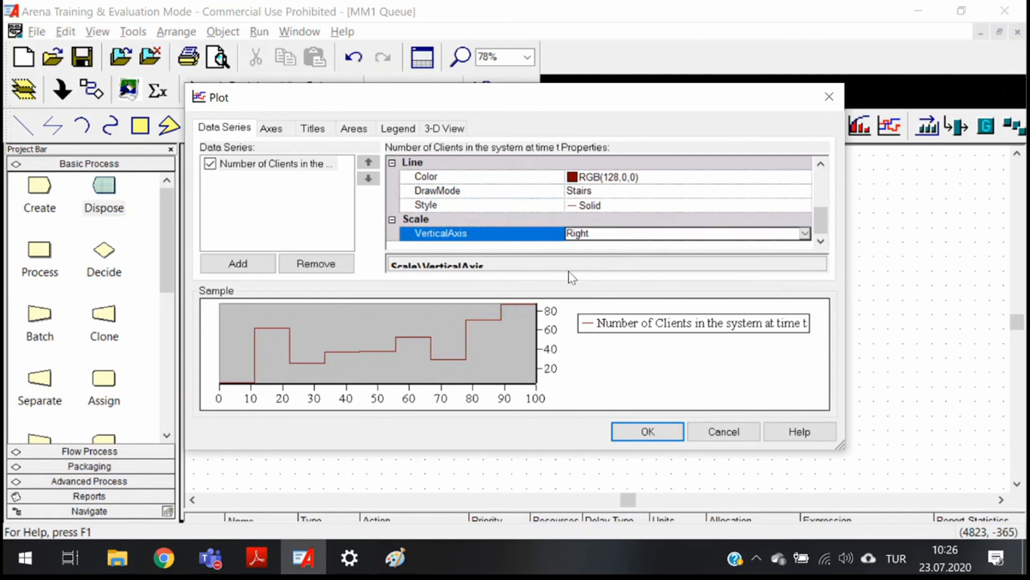
pyautogui.click(805, 234)
pyautogui.click(623, 250)
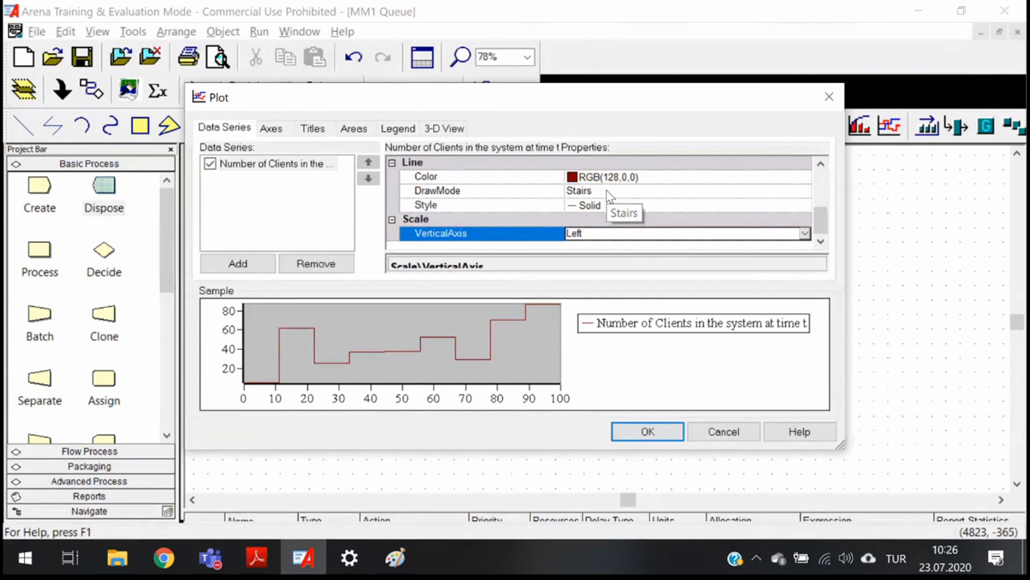
# Step: Set the scale maximum of the plot's Time (X) axis to 420
pyautogui.click(281, 139)
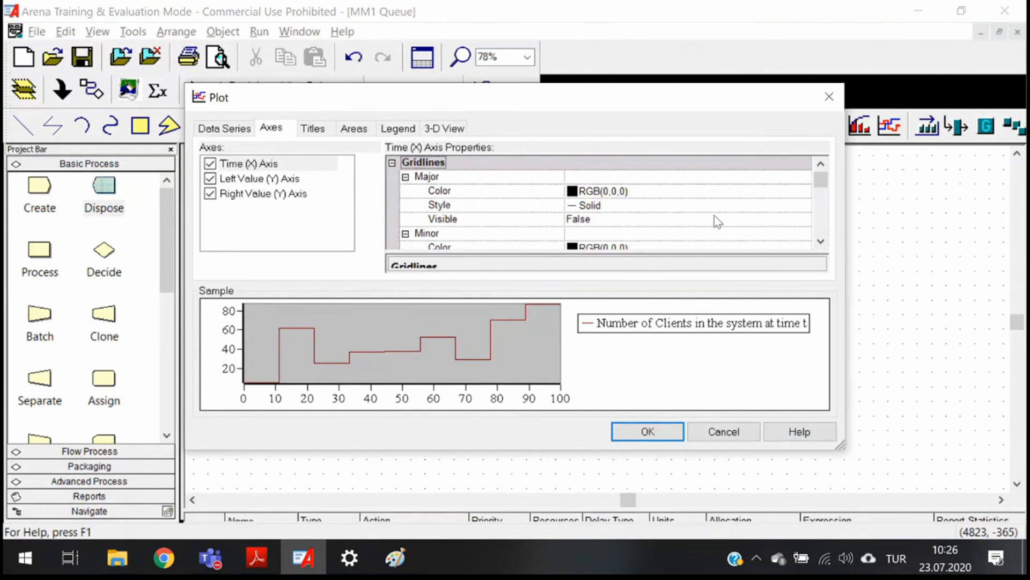
pyautogui.moveTo(822, 186); pyautogui.dragTo(823, 219)
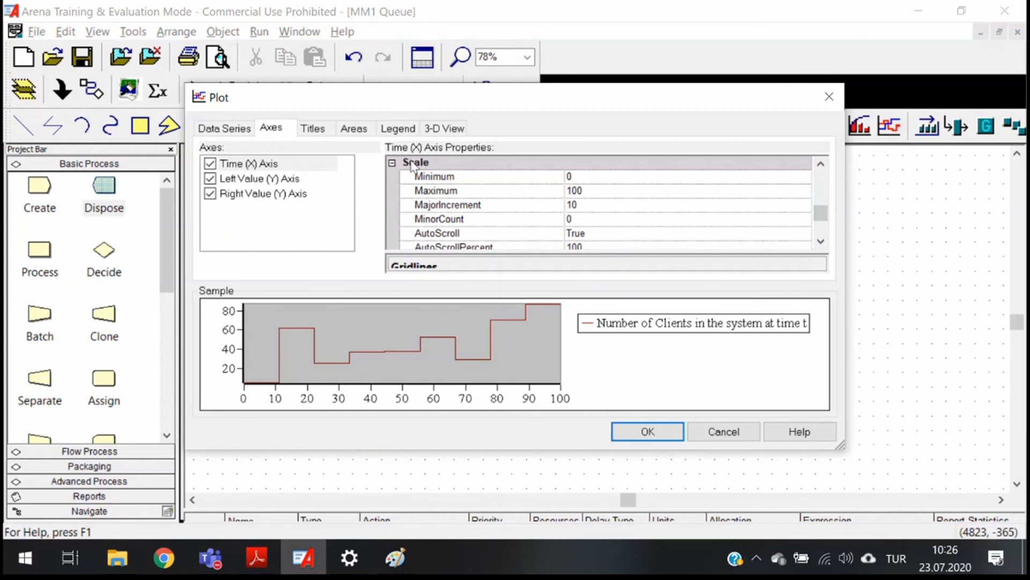
pyautogui.click(582, 179)
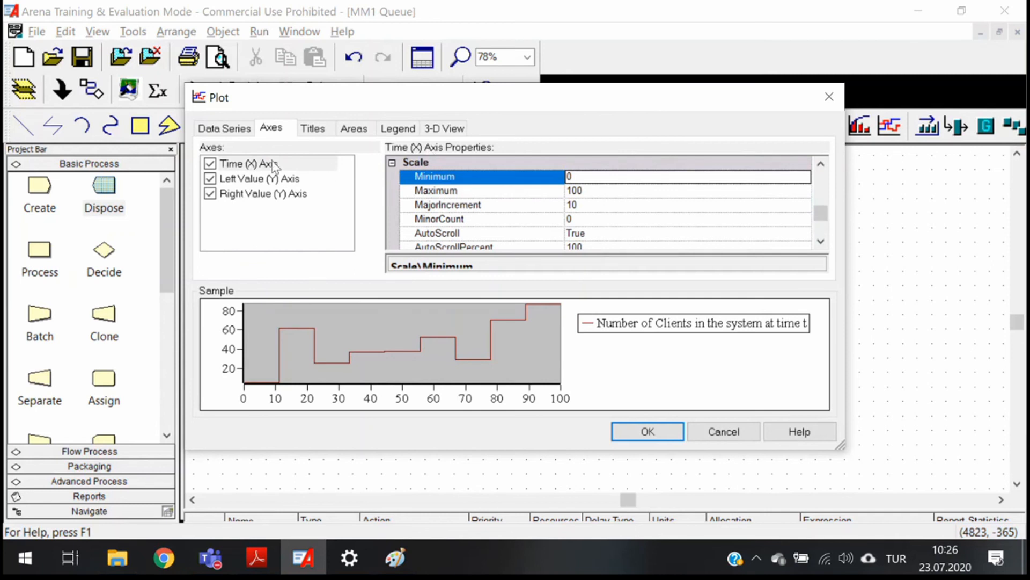
pyautogui.click(592, 191)
pyautogui.write('420')
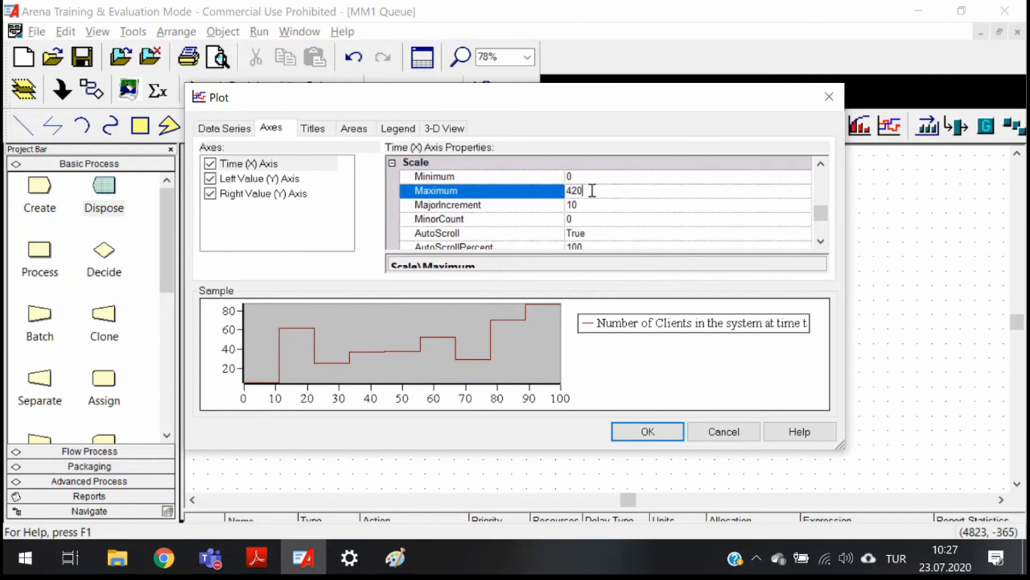
# Step: Try a major increment of 100 on the Time (X) axis and settle on 50
pyautogui.click(594, 206)
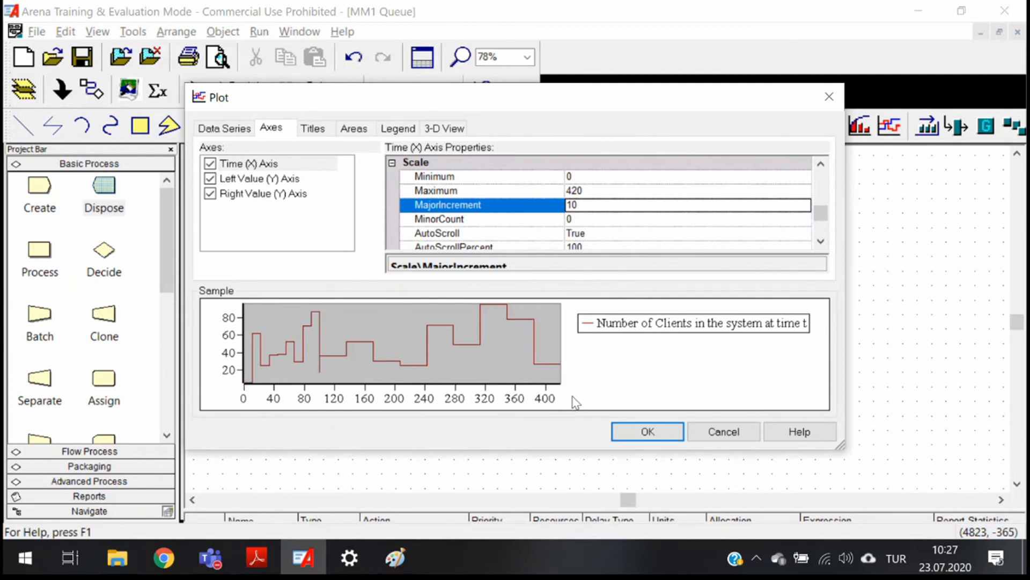
pyautogui.write('100')
pyautogui.click(622, 220)
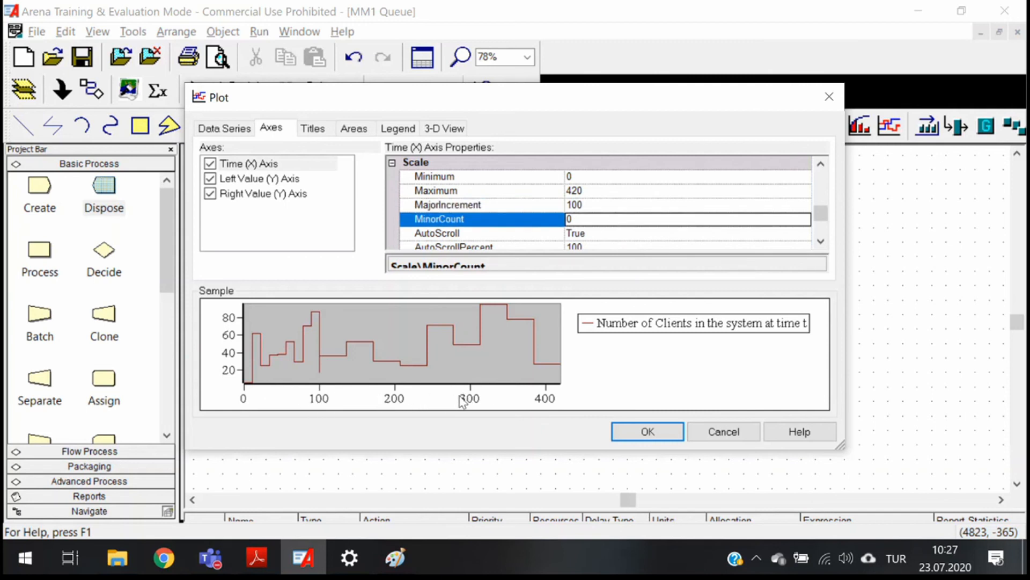
pyautogui.click(600, 206)
pyautogui.doubleClick(605, 209)
pyautogui.write('50')
pyautogui.press('Return')
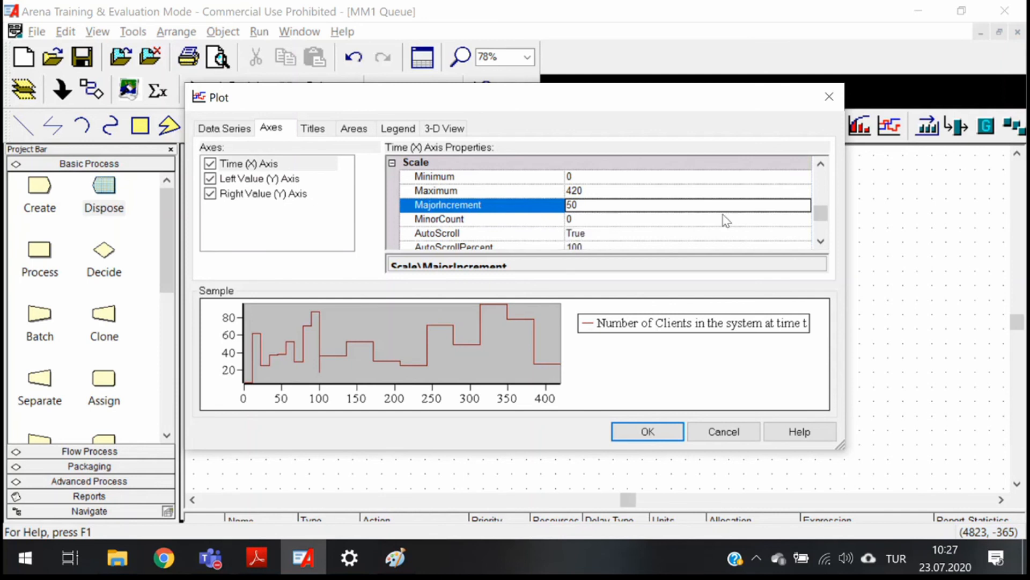
# Step: Set the Time (X) axis title text to "Time of the Sim." and make the title visible
pyautogui.moveTo(824, 217); pyautogui.dragTo(821, 228)
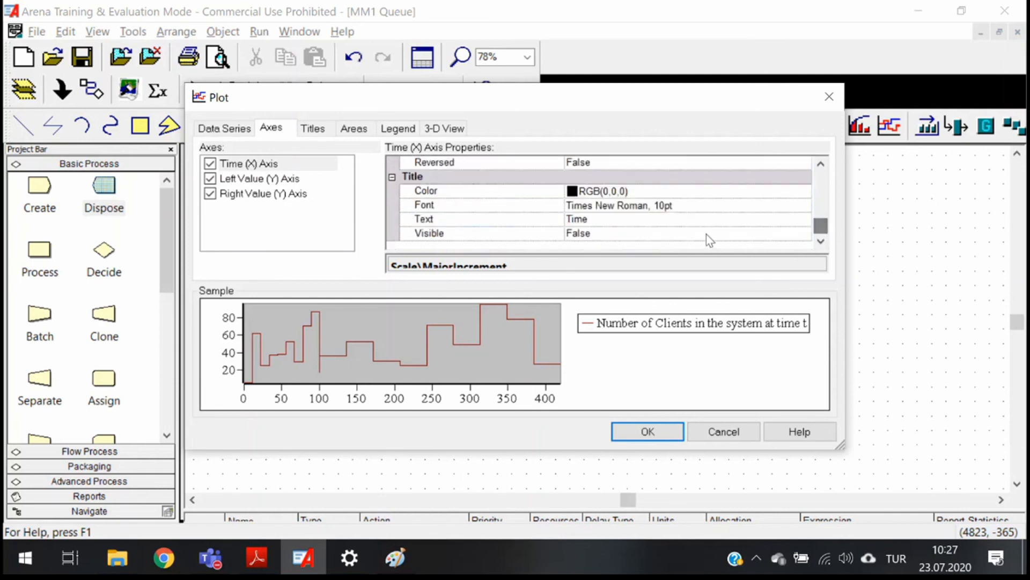
pyautogui.click(578, 222)
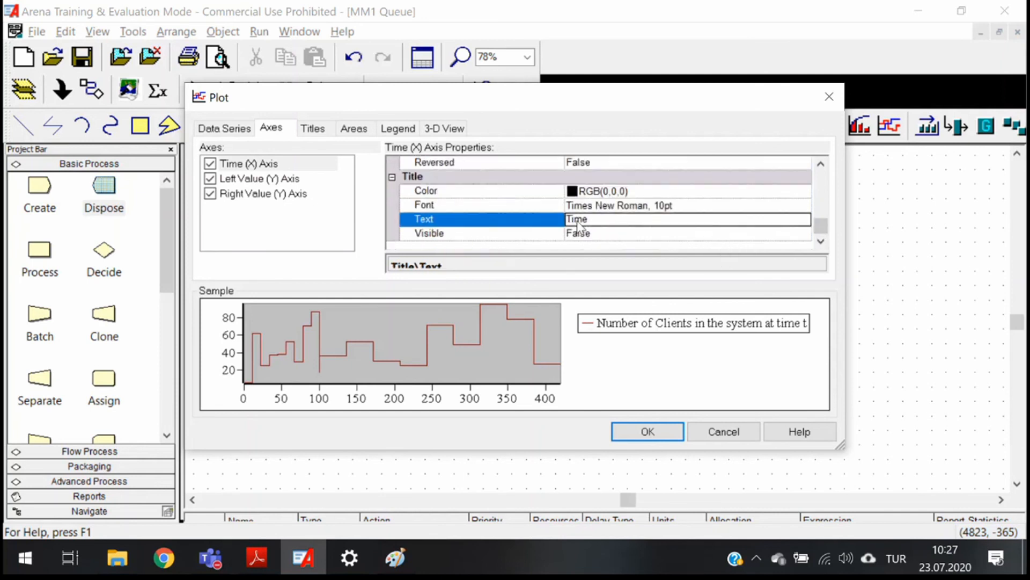
pyautogui.doubleClick(607, 220)
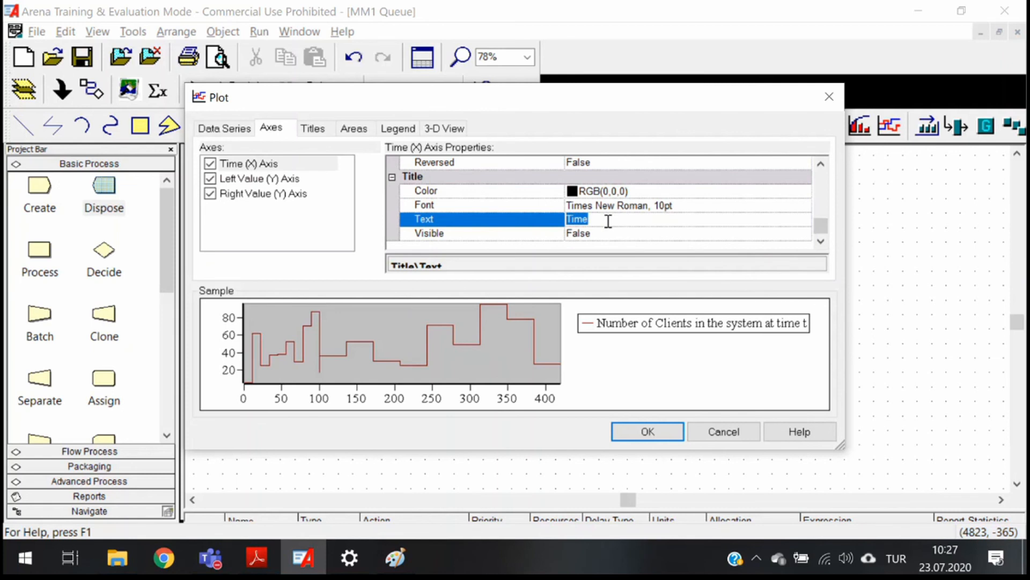
pyautogui.press('BackSpace')
pyautogui.click(669, 236)
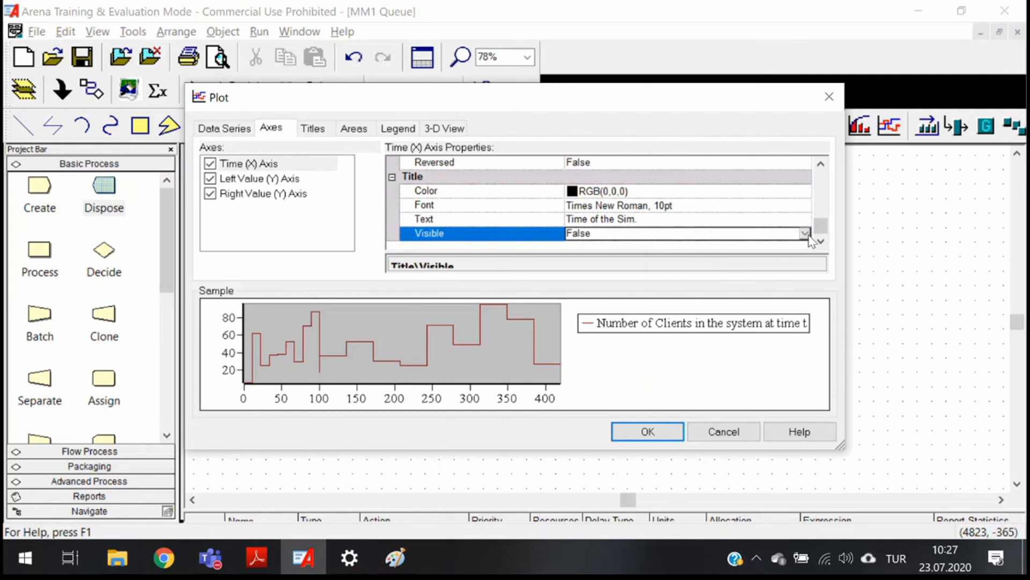
pyautogui.click(805, 234)
pyautogui.click(677, 261)
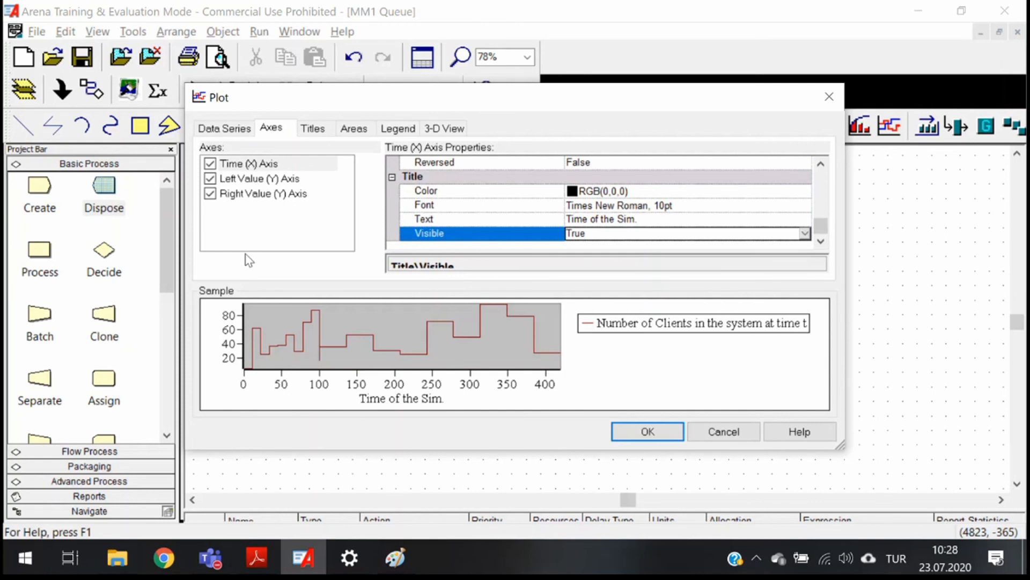
# Step: Set the Left Value (Y) axis scale maximum to 50 and its major increment to 25
pyautogui.click(252, 180)
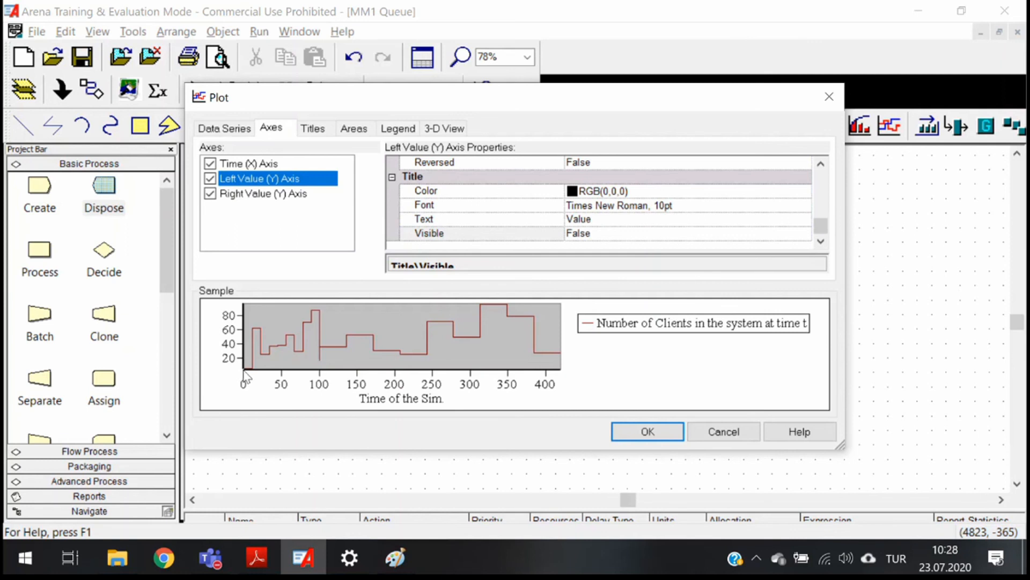
pyautogui.moveTo(824, 232); pyautogui.dragTo(824, 217)
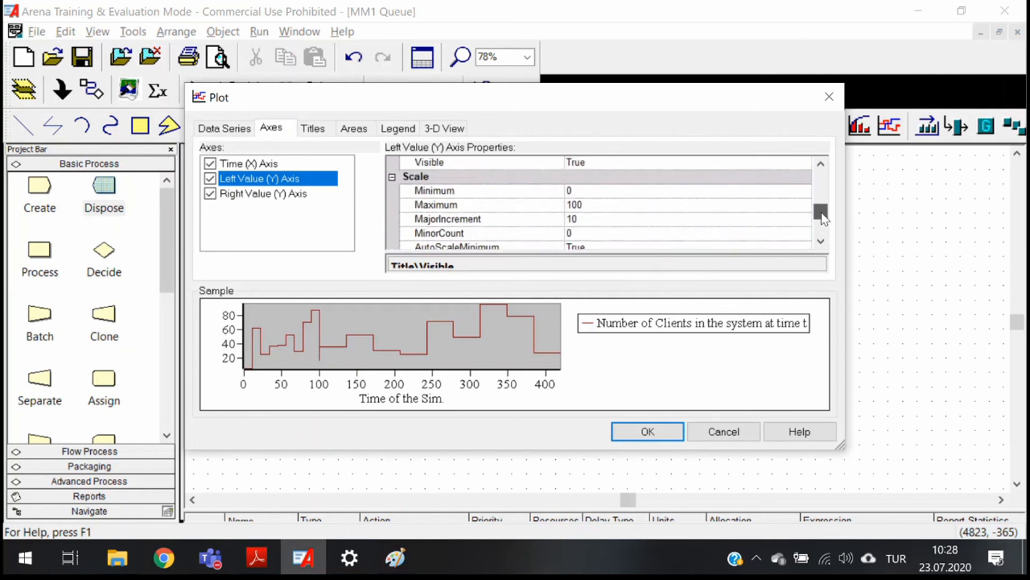
pyautogui.click(599, 206)
pyautogui.write('50')
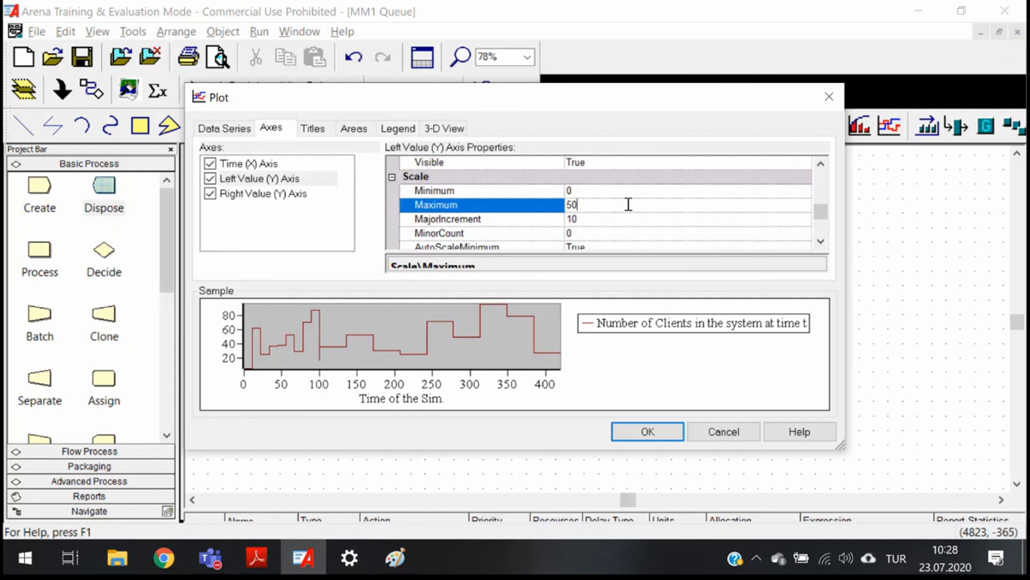
pyautogui.click(594, 220)
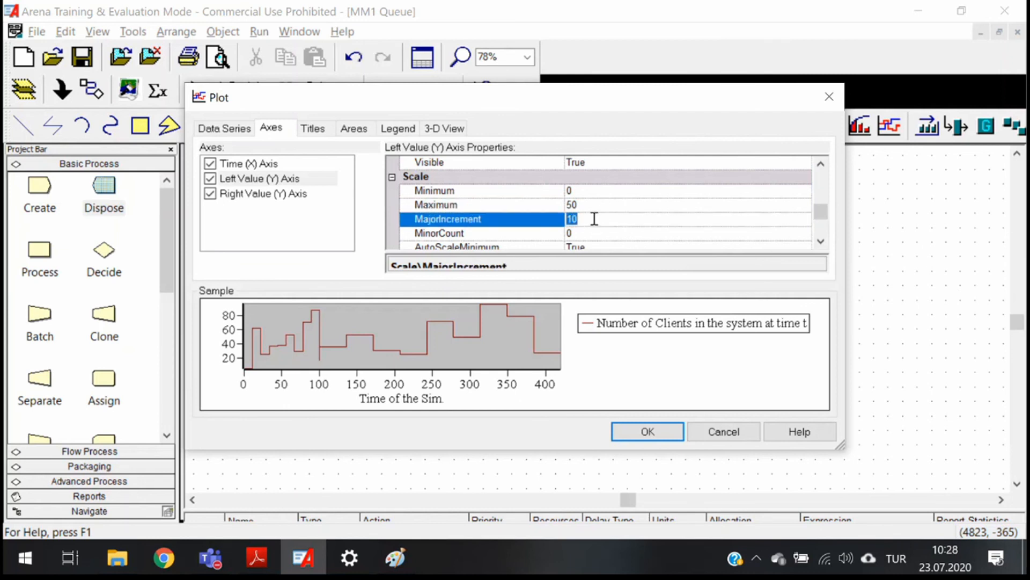
pyautogui.write('2')
pyautogui.press('Return')
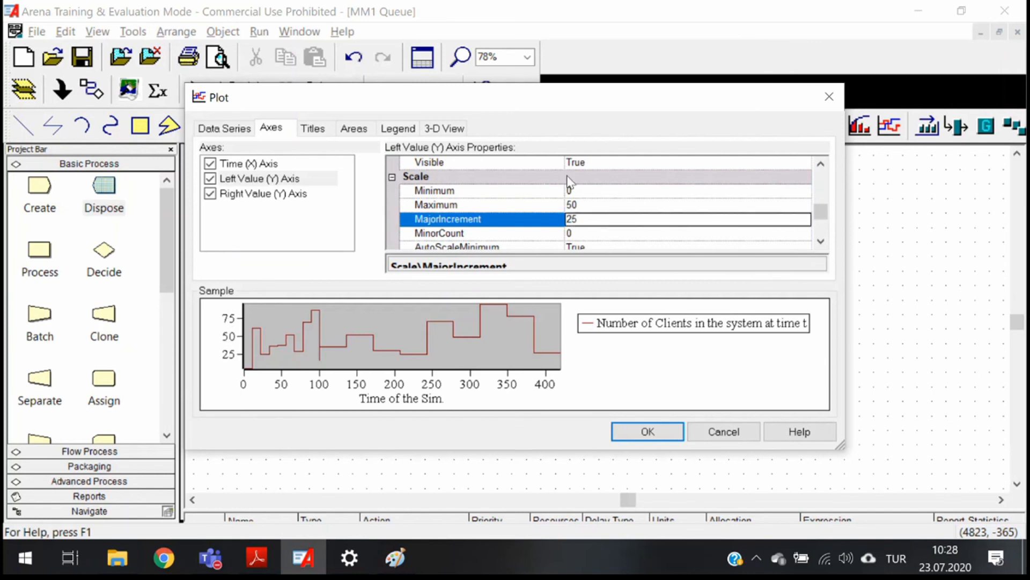
# Step: Set both AutoScaleMinimum and AutoScaleMaximum of the Left Value (Y) axis to False
pyautogui.click(591, 206)
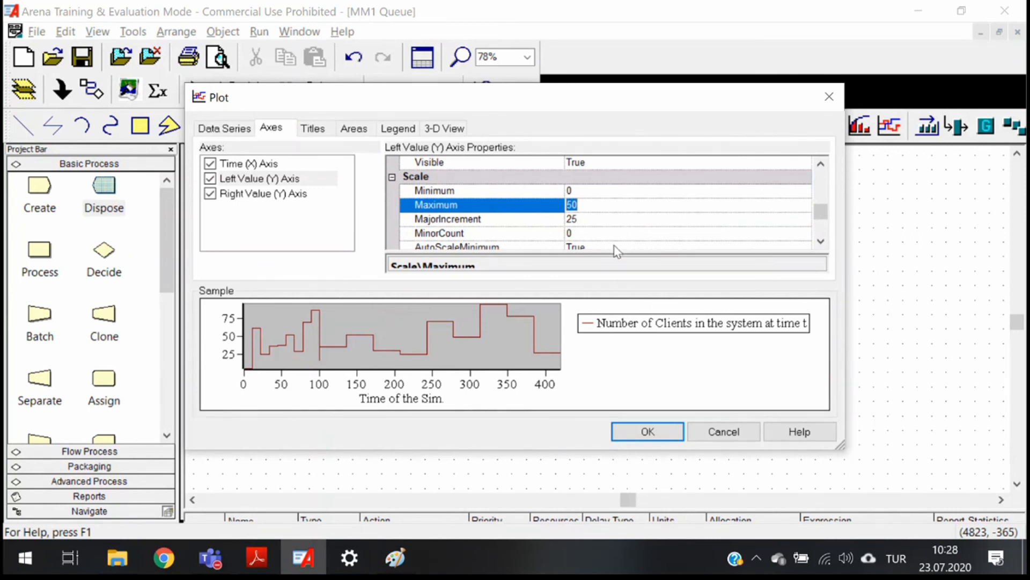
pyautogui.moveTo(820, 213); pyautogui.dragTo(821, 214)
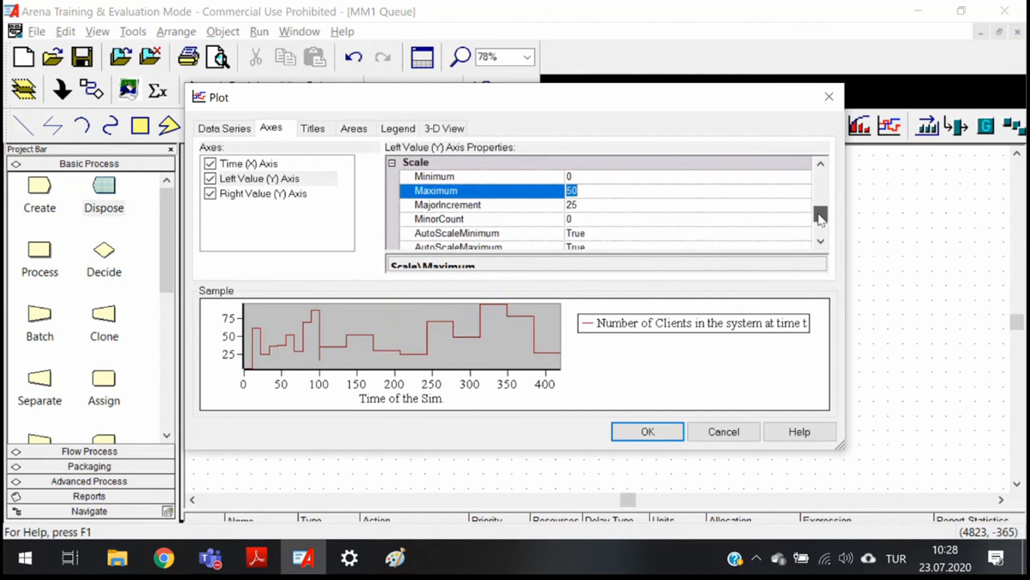
pyautogui.click(661, 236)
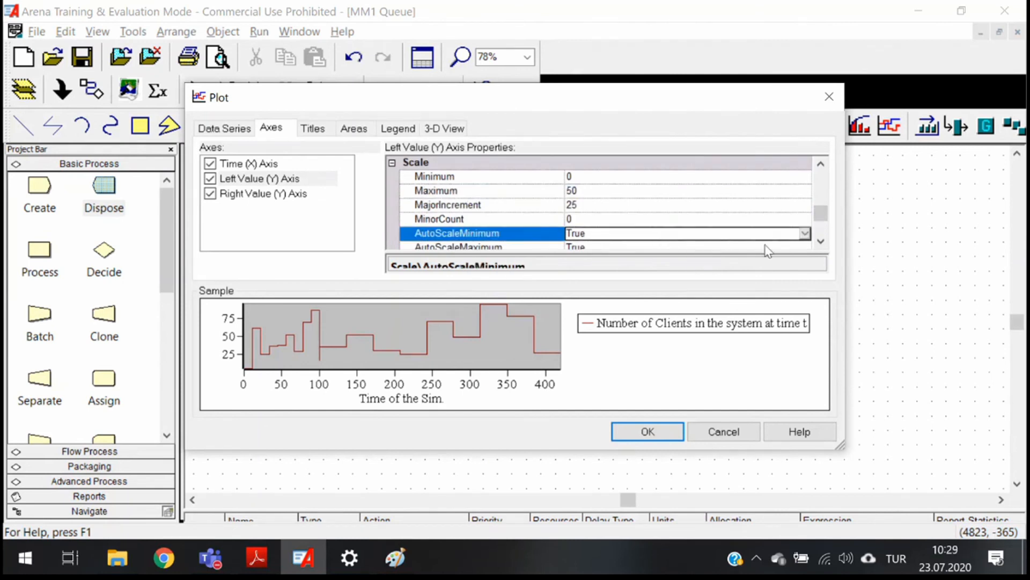
pyautogui.click(804, 234)
pyautogui.click(741, 248)
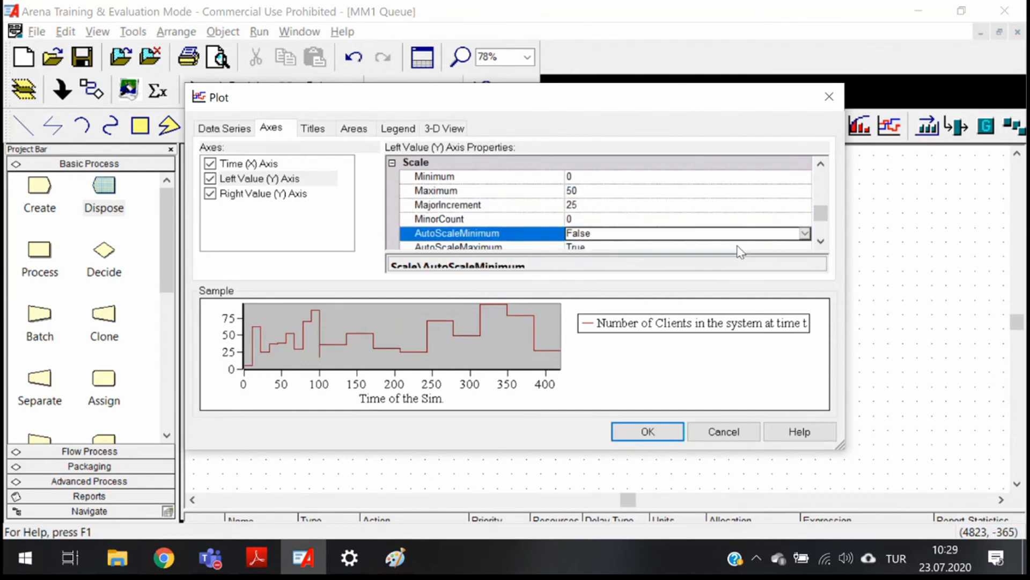
pyautogui.click(821, 241)
pyautogui.click(783, 235)
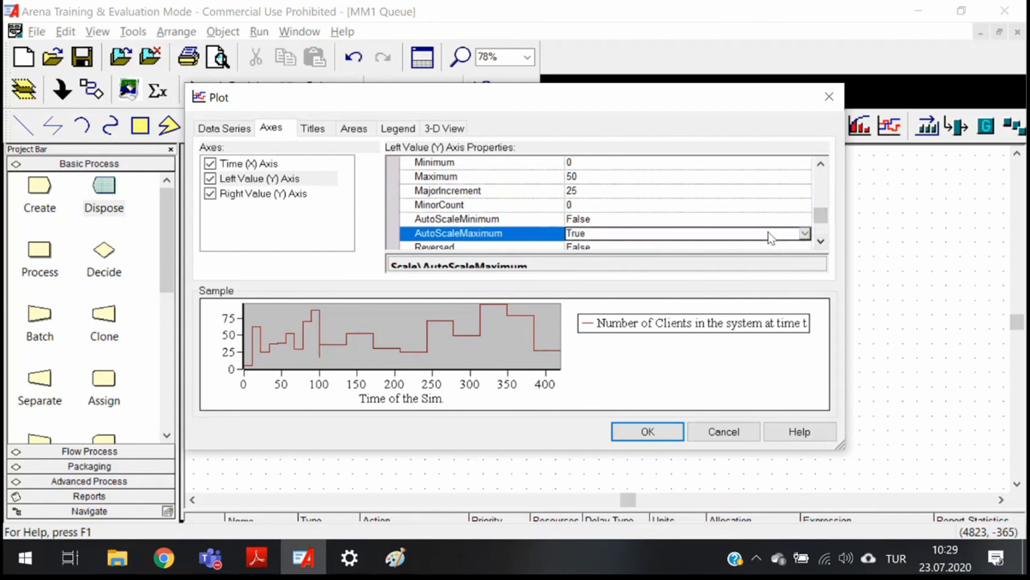
pyautogui.click(805, 234)
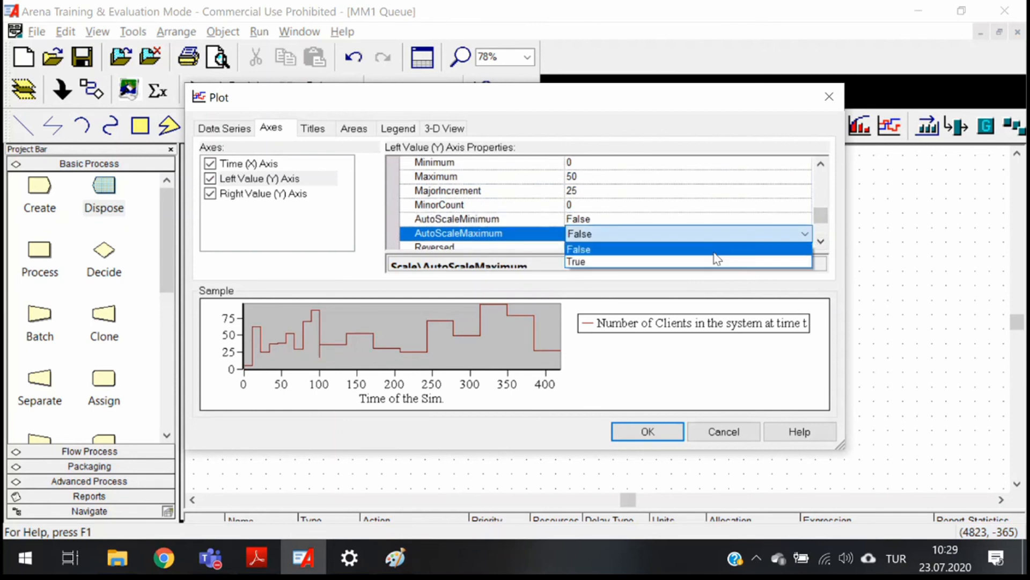
pyautogui.click(714, 248)
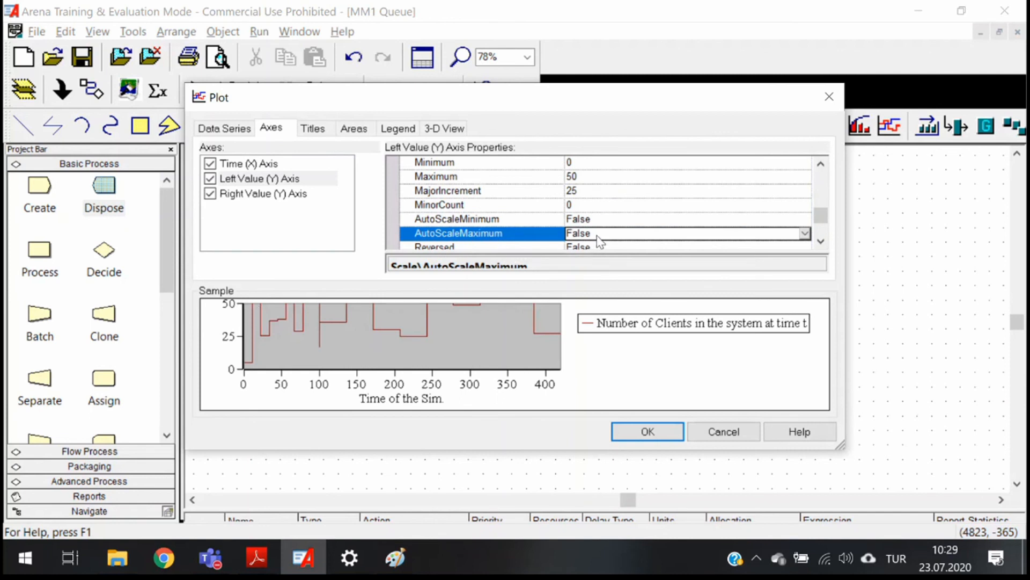
# Step: Restore AutoScaleMaximum and AutoScaleMinimum of the Left Value (Y) axis to True
pyautogui.click(805, 234)
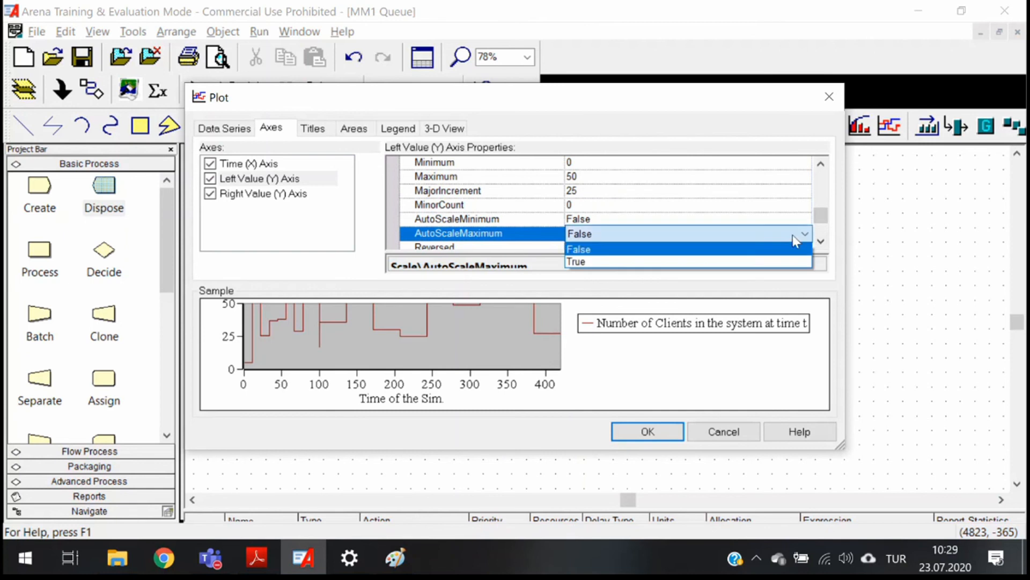
pyautogui.click(731, 258)
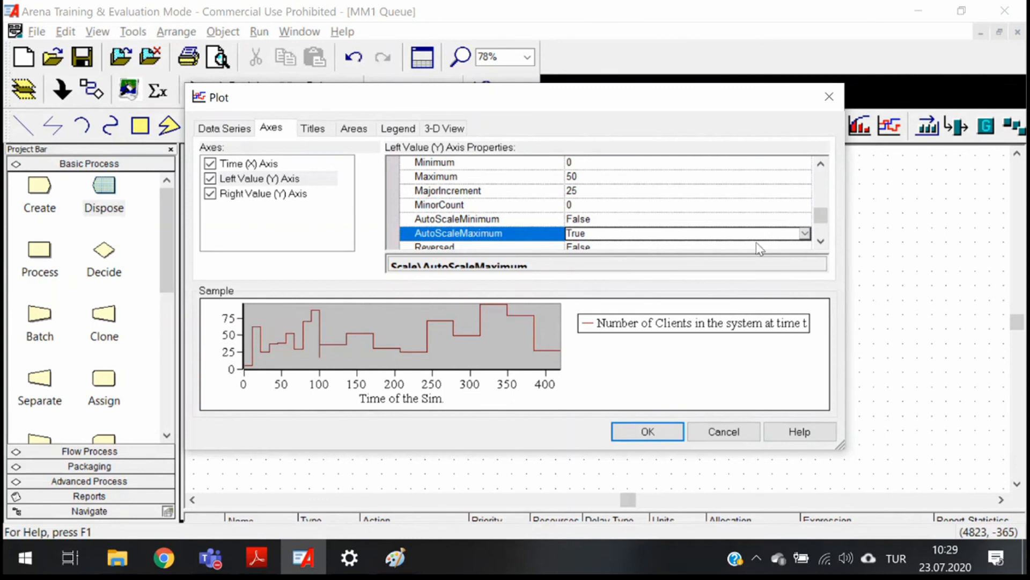
pyautogui.click(793, 221)
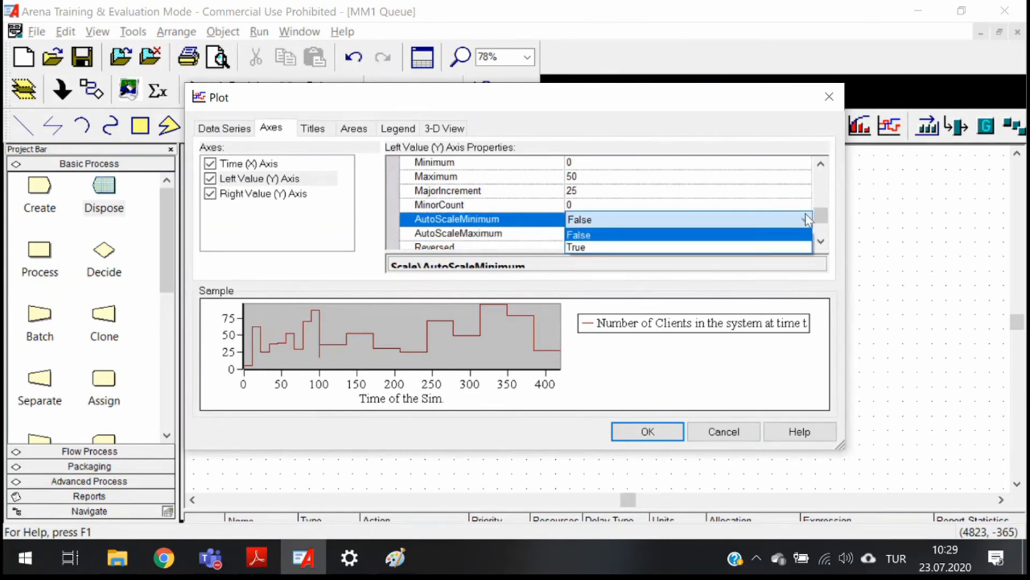
pyautogui.click(739, 247)
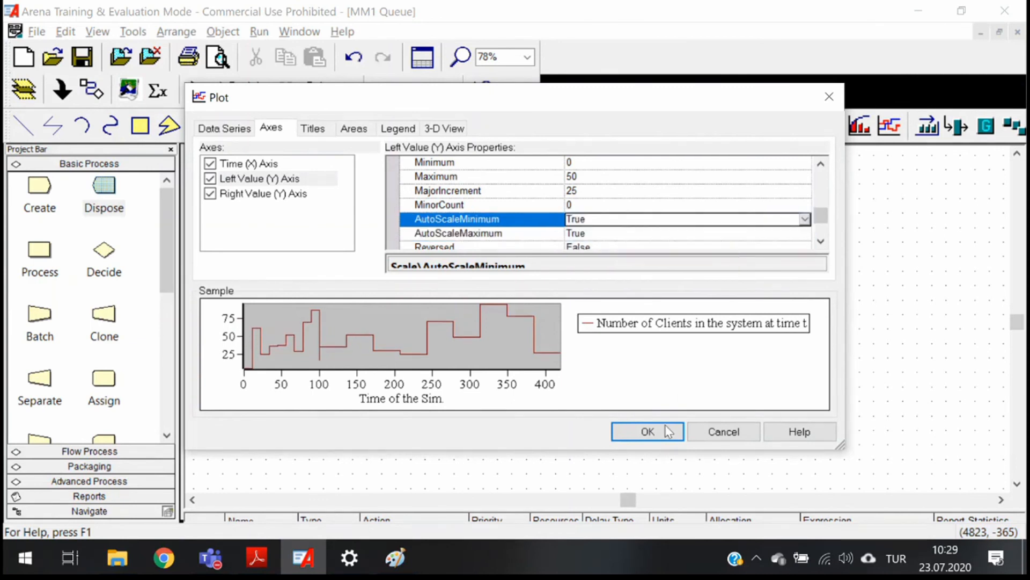
# Step: Set the plot's legend location to Top and accept the plot settings
pyautogui.click(398, 129)
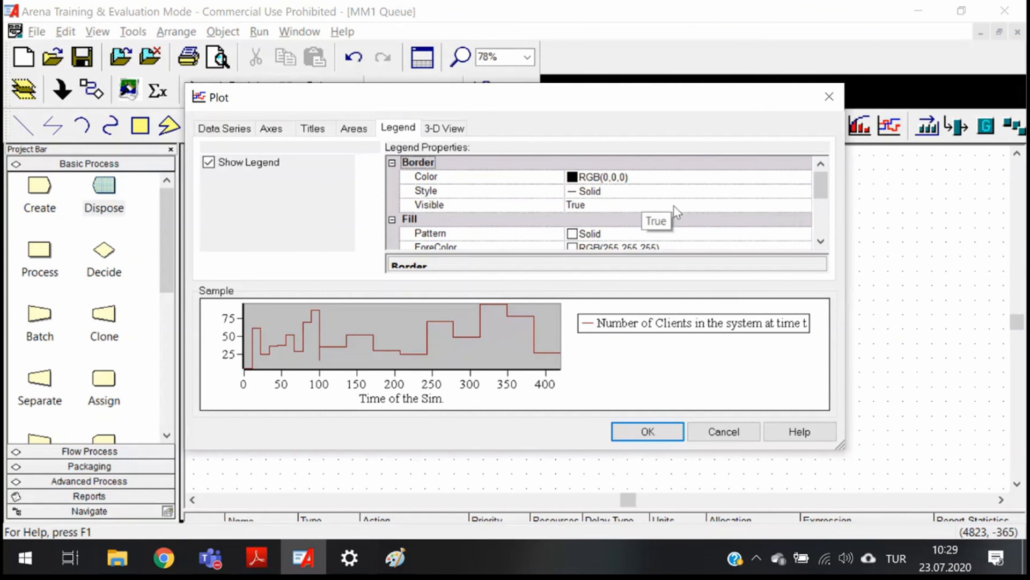
pyautogui.moveTo(822, 185); pyautogui.dragTo(826, 222)
pyautogui.click(730, 206)
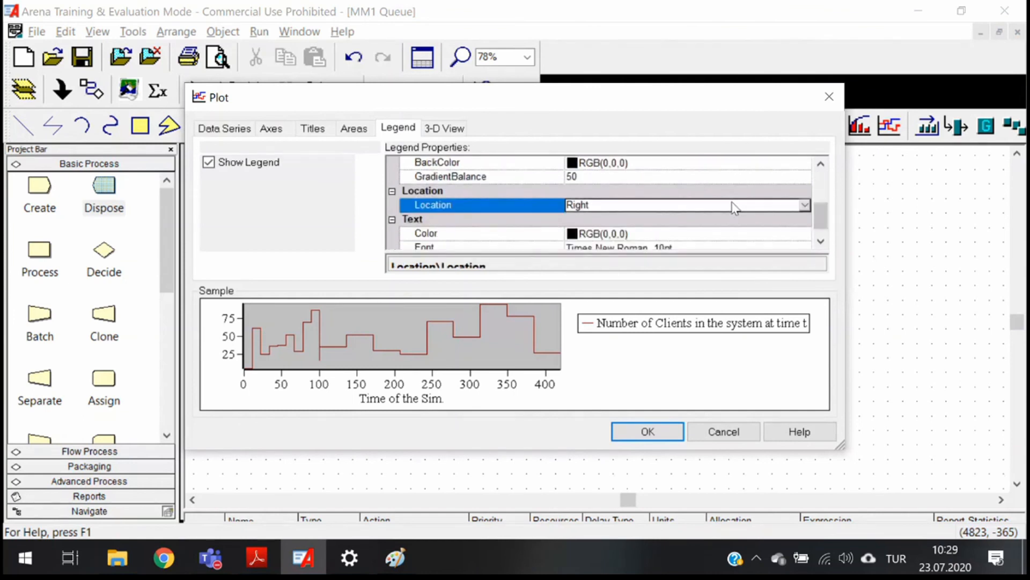
pyautogui.click(803, 206)
pyautogui.click(667, 244)
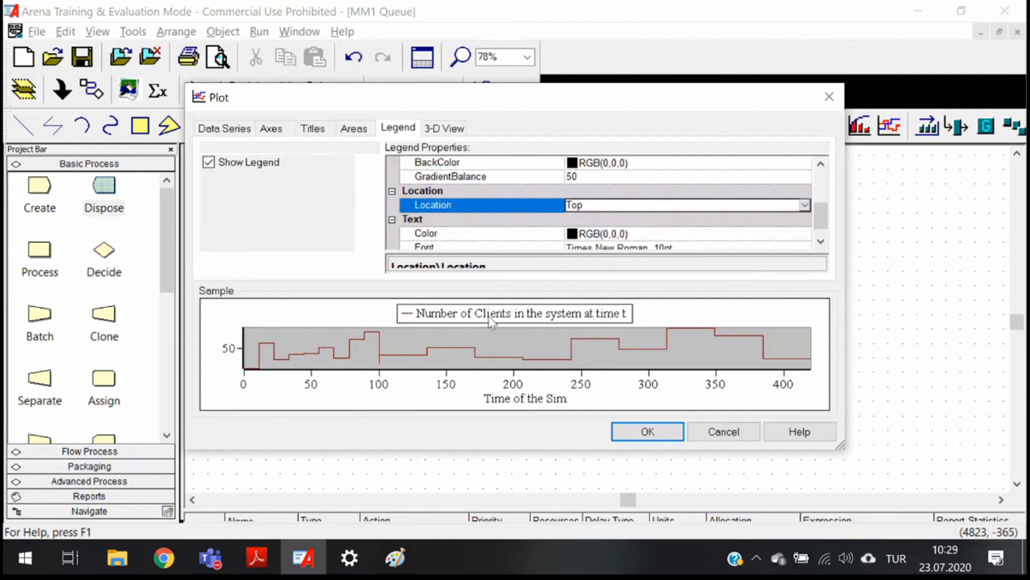
pyautogui.click(652, 432)
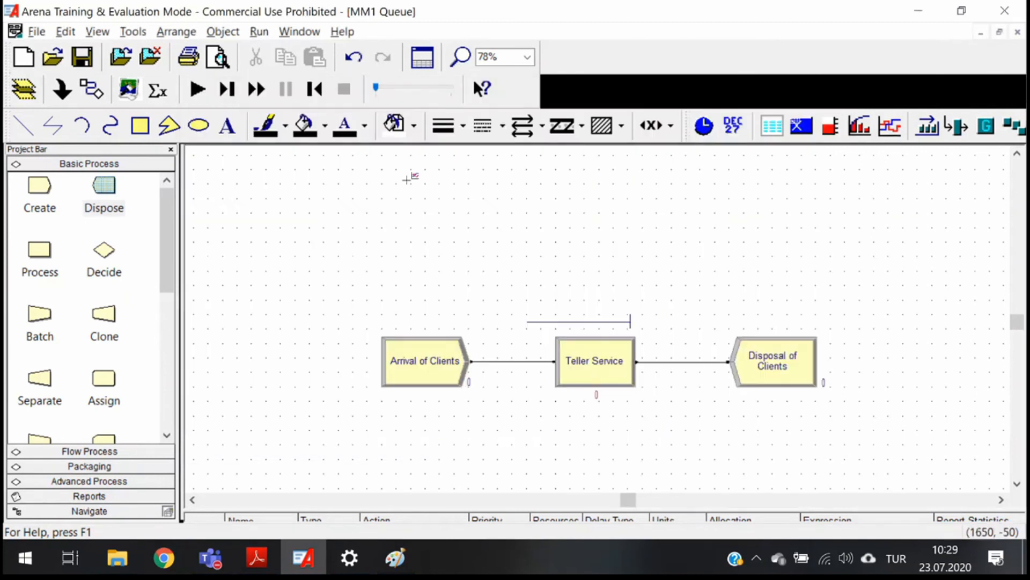
# Step: Place the plot as a wide rectangle in the empty area above the flowchart modules, spanning their full width
pyautogui.scroll(3, 406, 180)
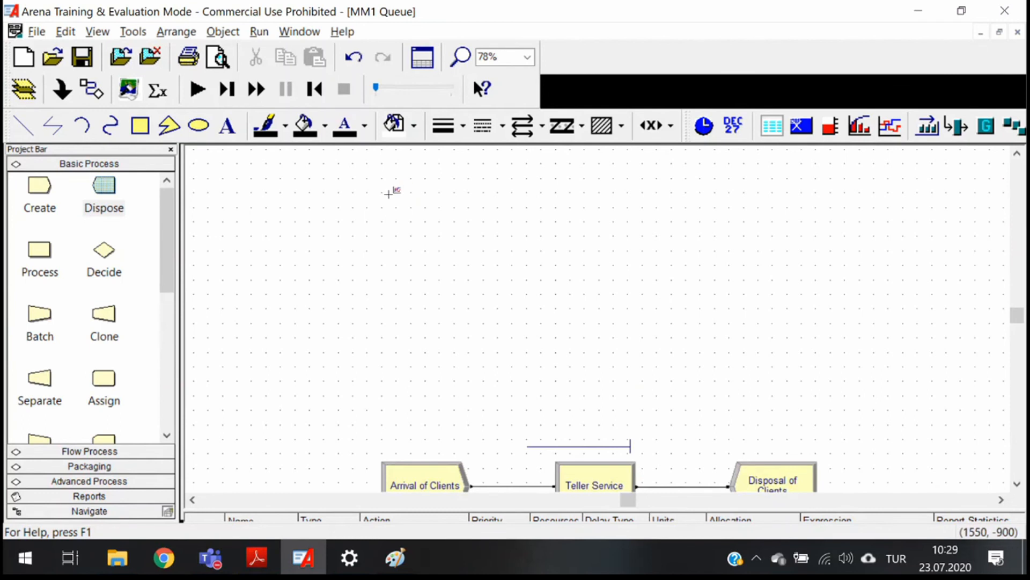
pyautogui.click(375, 185)
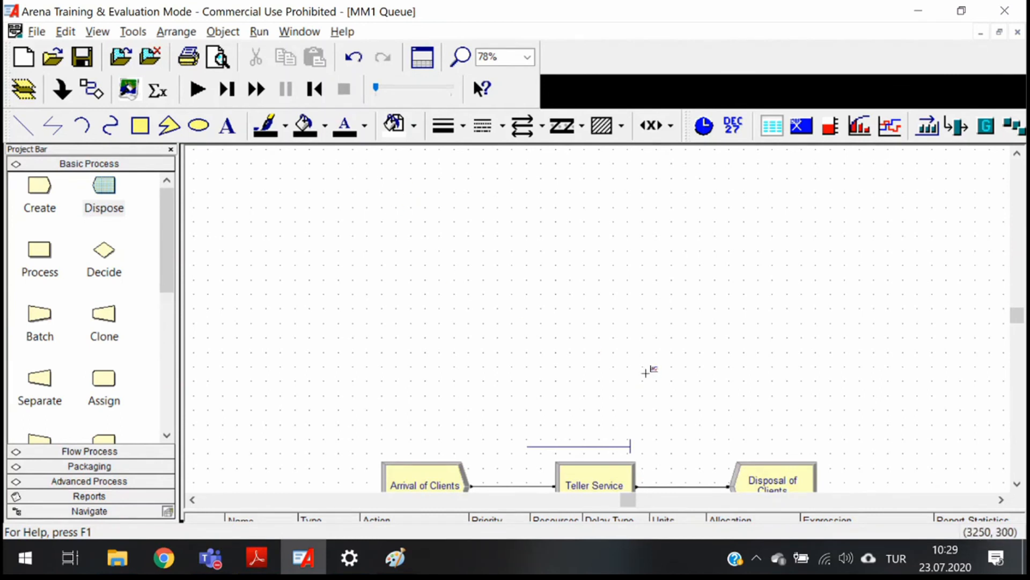
pyautogui.click(838, 436)
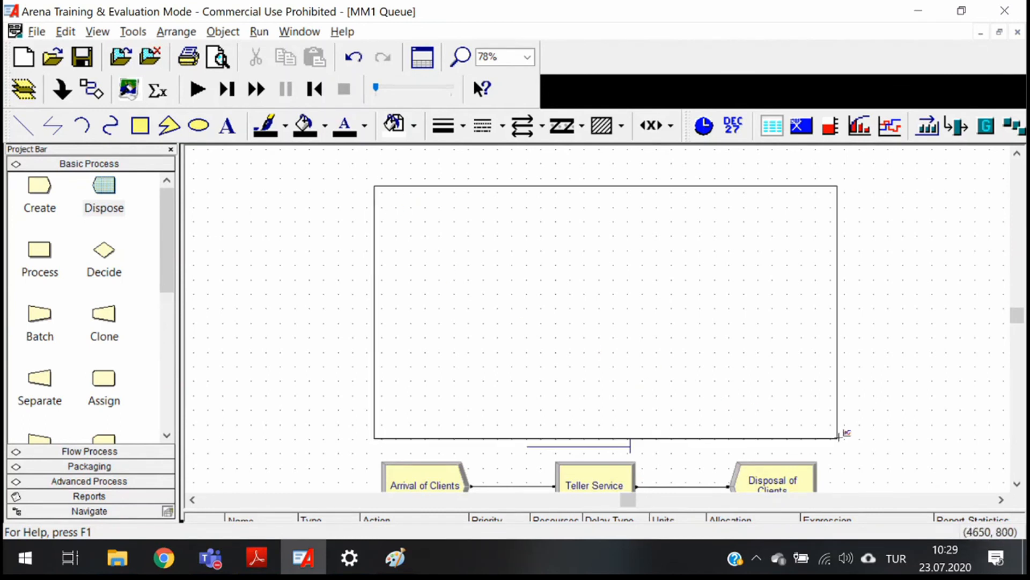
pyautogui.click(816, 415)
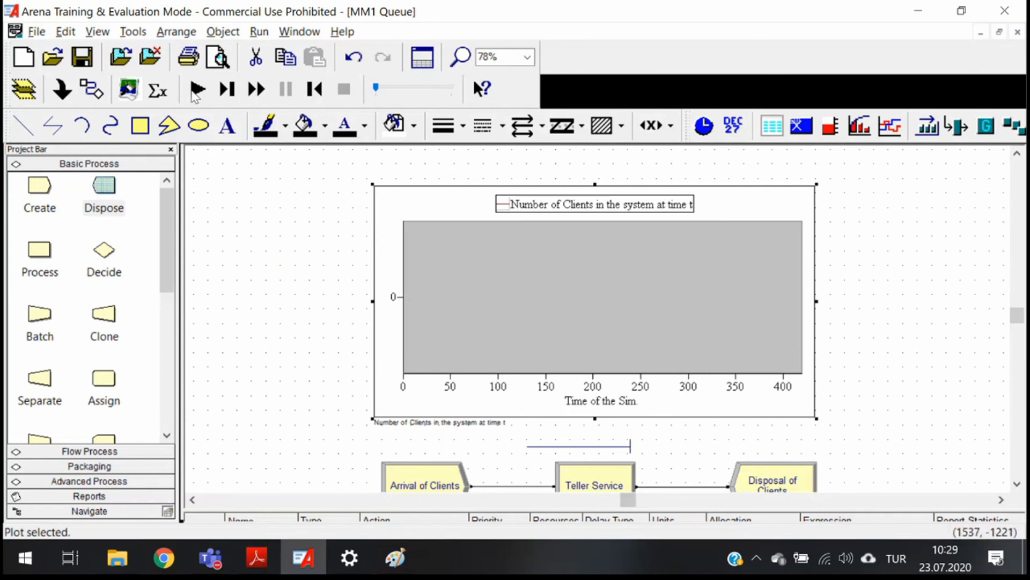
# Step: Run the simulation with a faster animation speed, slow it back to the minimum and pause at about 325 minutes
pyautogui.click(196, 91)
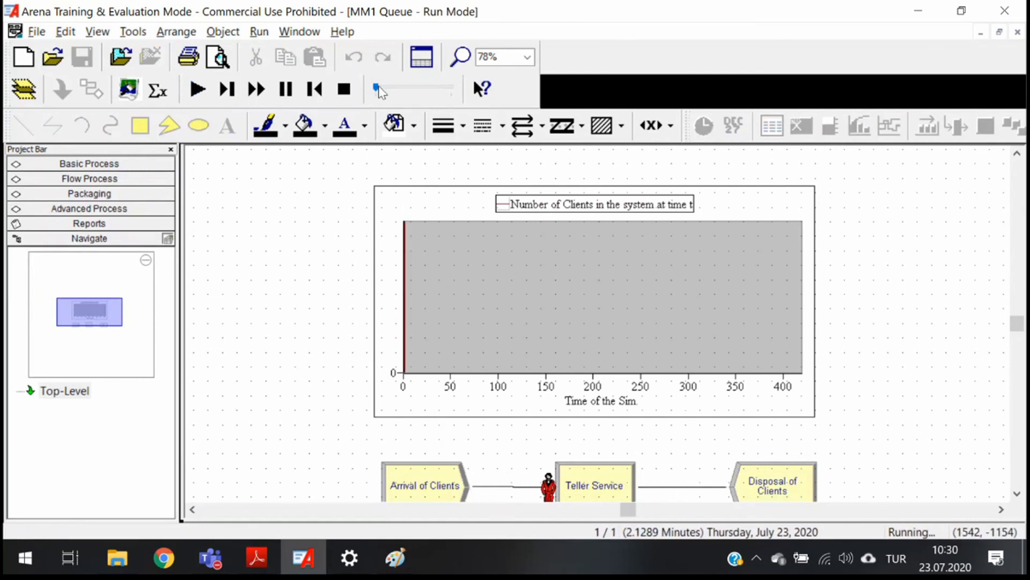
pyautogui.moveTo(376, 87); pyautogui.dragTo(384, 89)
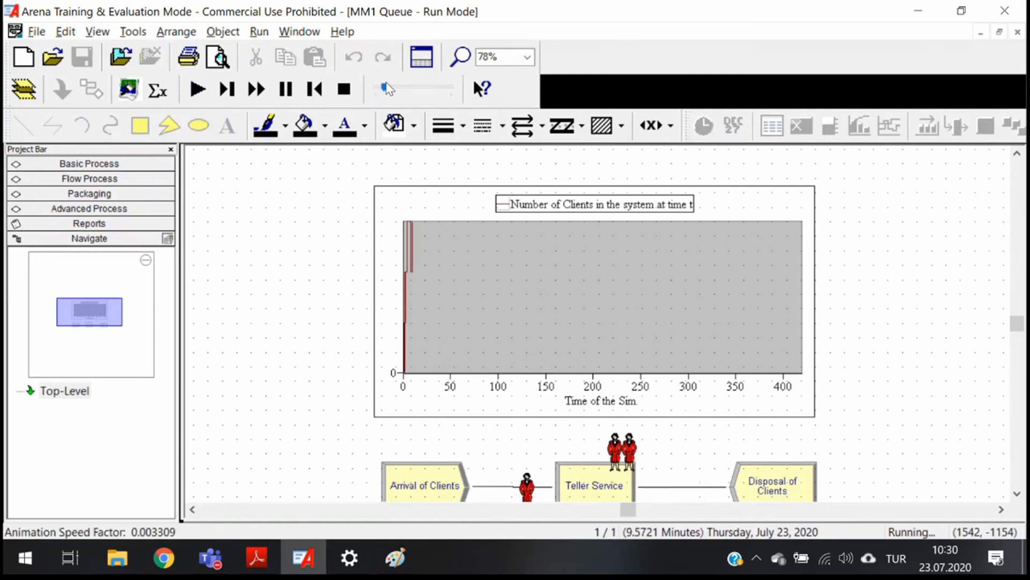
pyautogui.moveTo(384, 88); pyautogui.dragTo(412, 95)
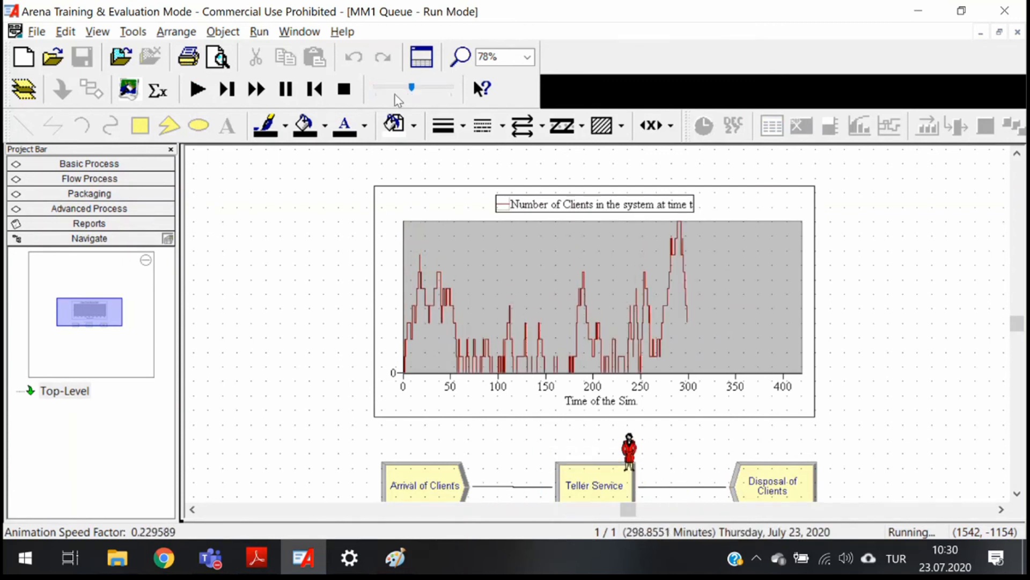
pyautogui.moveTo(411, 95); pyautogui.dragTo(371, 92)
pyautogui.click(285, 89)
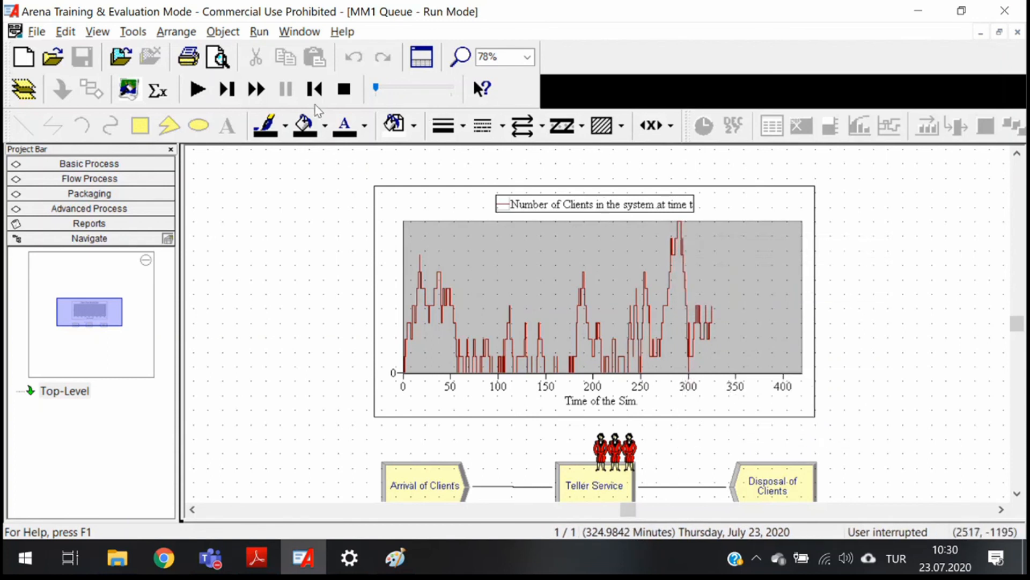
# Step: Resume the paused simulation and raise the animation speed until the run reaches 420 minutes
pyautogui.click(200, 89)
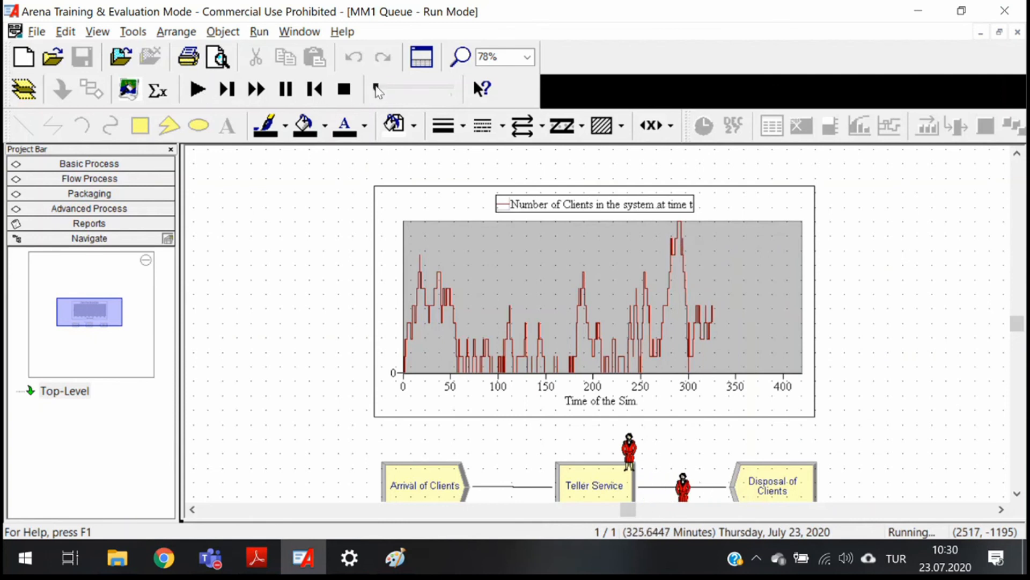
pyautogui.moveTo(375, 87); pyautogui.dragTo(384, 88)
pyautogui.moveTo(392, 86); pyautogui.dragTo(408, 87)
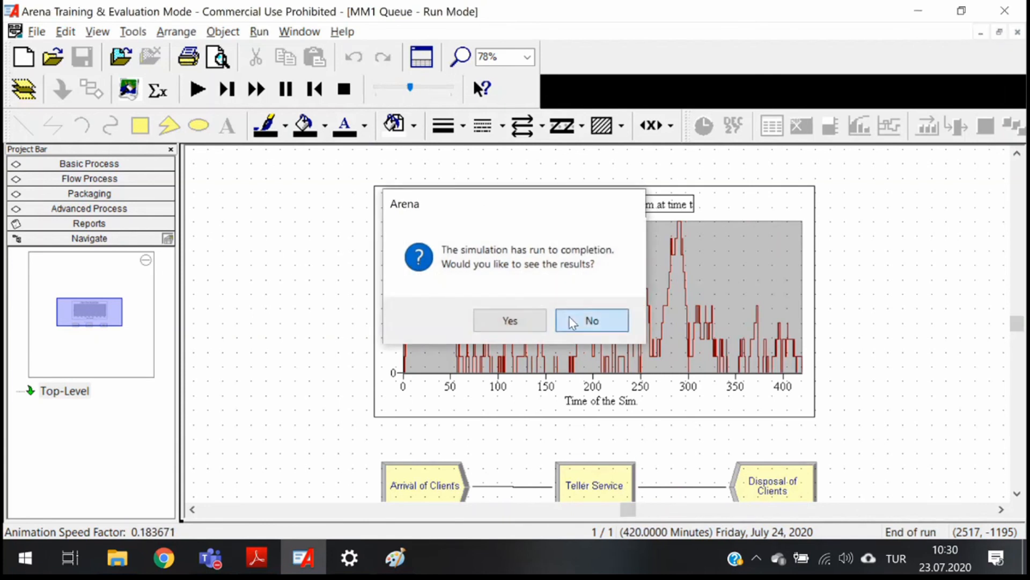
# Step: End the completed run without viewing the results and set the plot's Left Value (Y) Axis major increment to 3
pyautogui.click(587, 321)
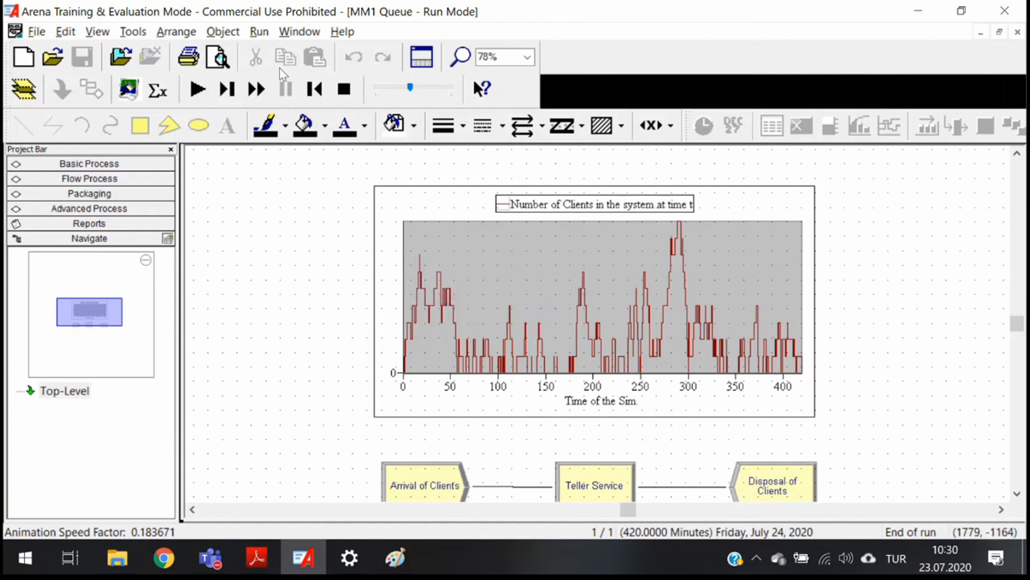
pyautogui.click(344, 88)
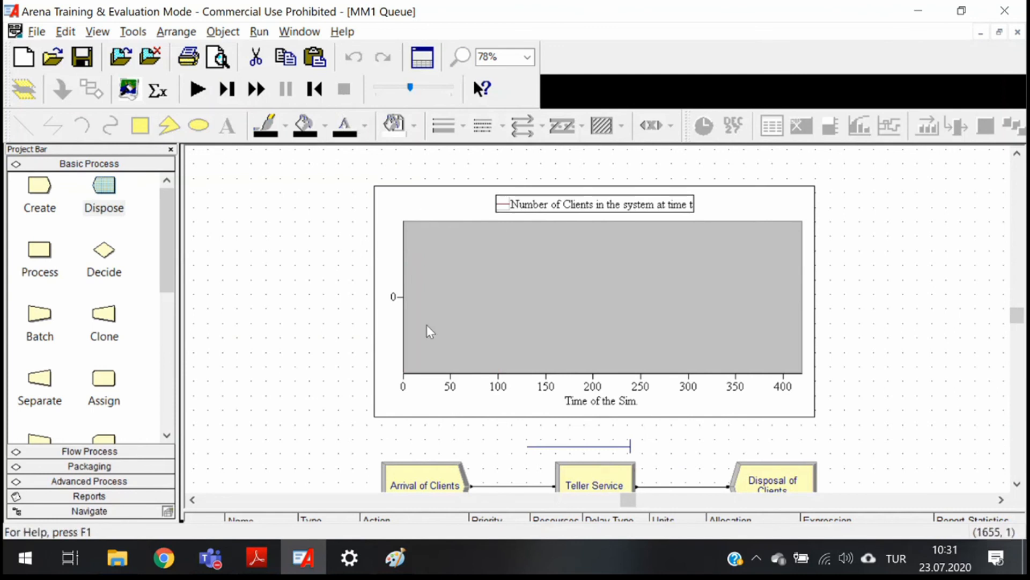
pyautogui.doubleClick(408, 201)
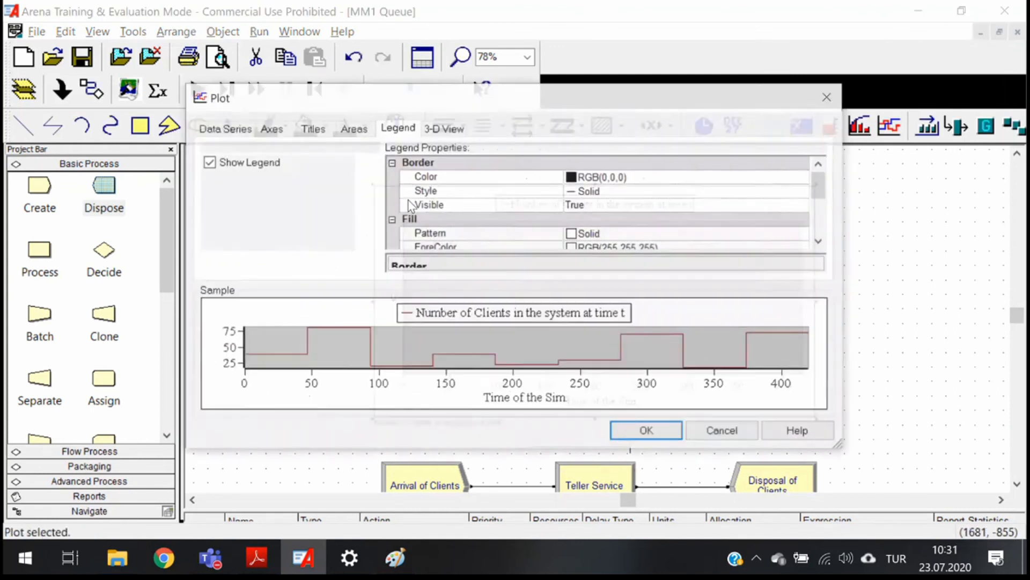
pyautogui.click(313, 128)
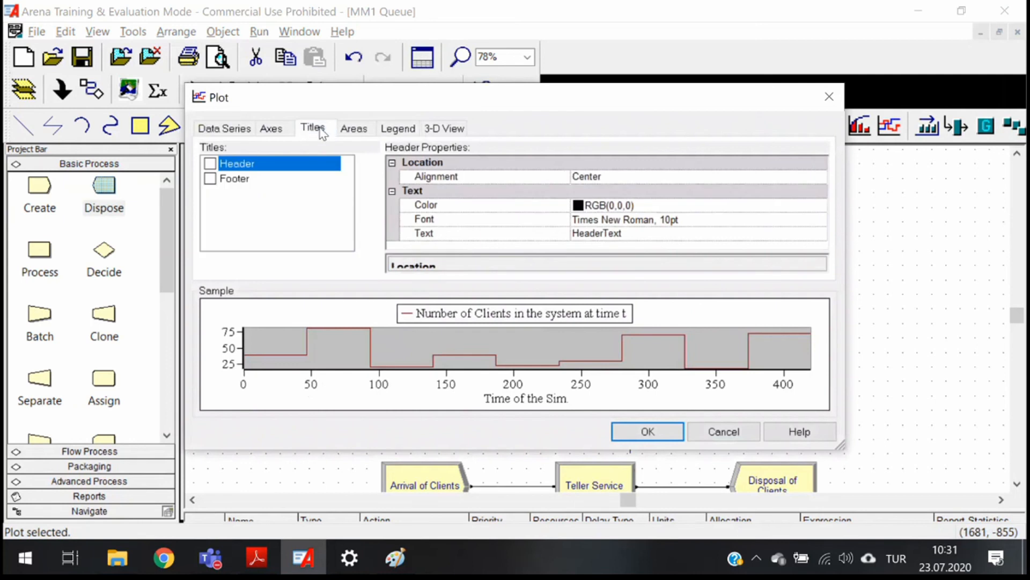
pyautogui.click(269, 129)
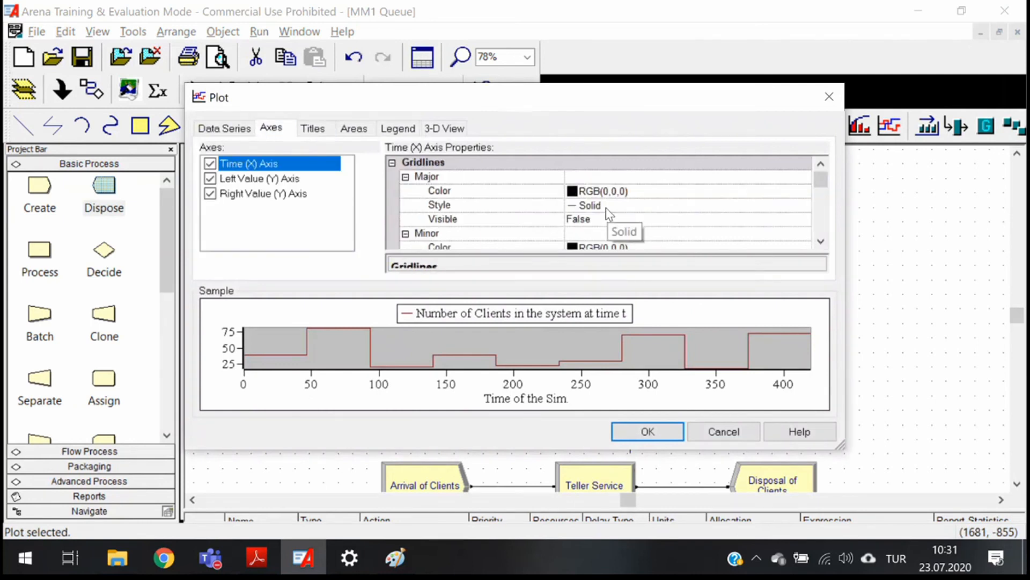
pyautogui.click(274, 179)
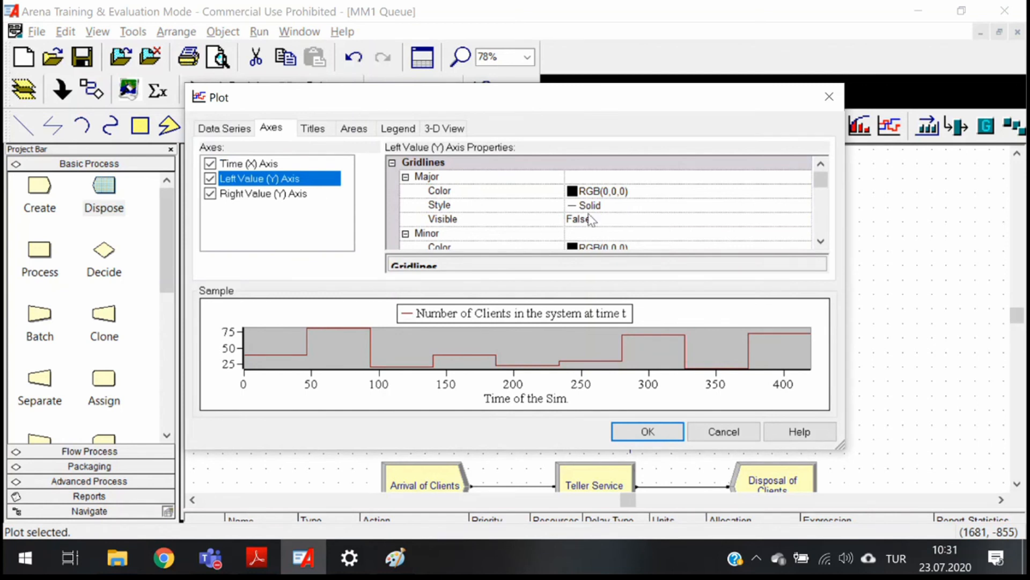
pyautogui.moveTo(821, 184); pyautogui.dragTo(831, 217)
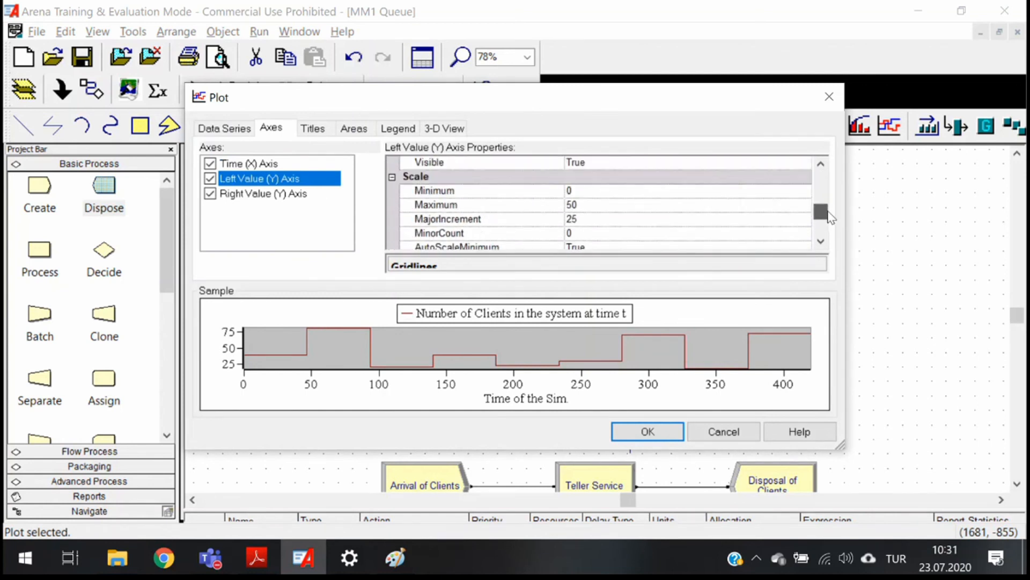
pyautogui.click(577, 220)
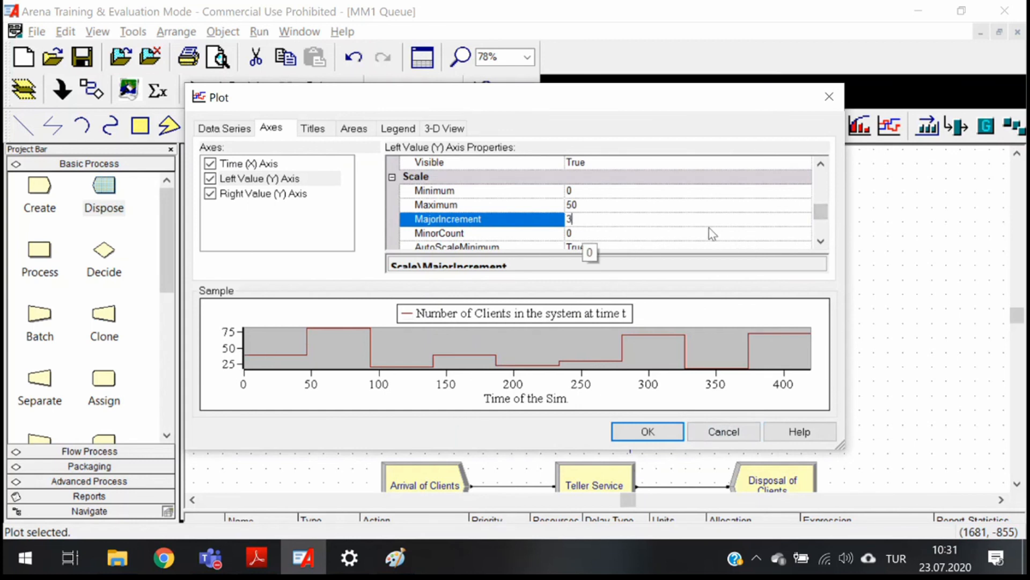
pyautogui.click(821, 241)
pyautogui.click(821, 241)
pyautogui.click(821, 241)
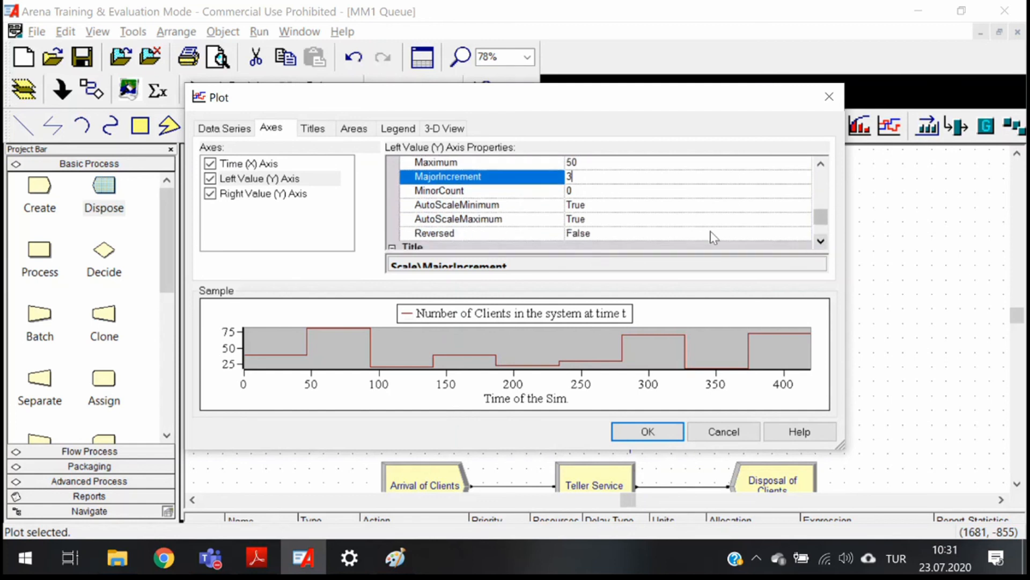
pyautogui.write('3')
# Step: Set AutoScaleMinimum and AutoScaleMaximum to False for the plot's Left Value (Y) Axis and accept the plot settings
pyautogui.click(681, 205)
pyautogui.click(805, 205)
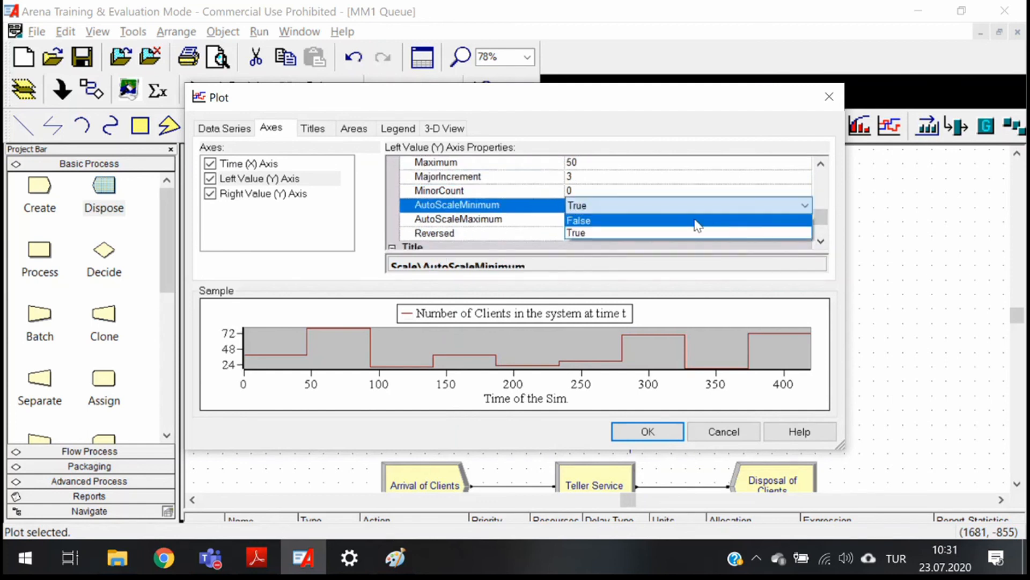
pyautogui.click(697, 230)
pyautogui.click(804, 219)
pyautogui.click(805, 219)
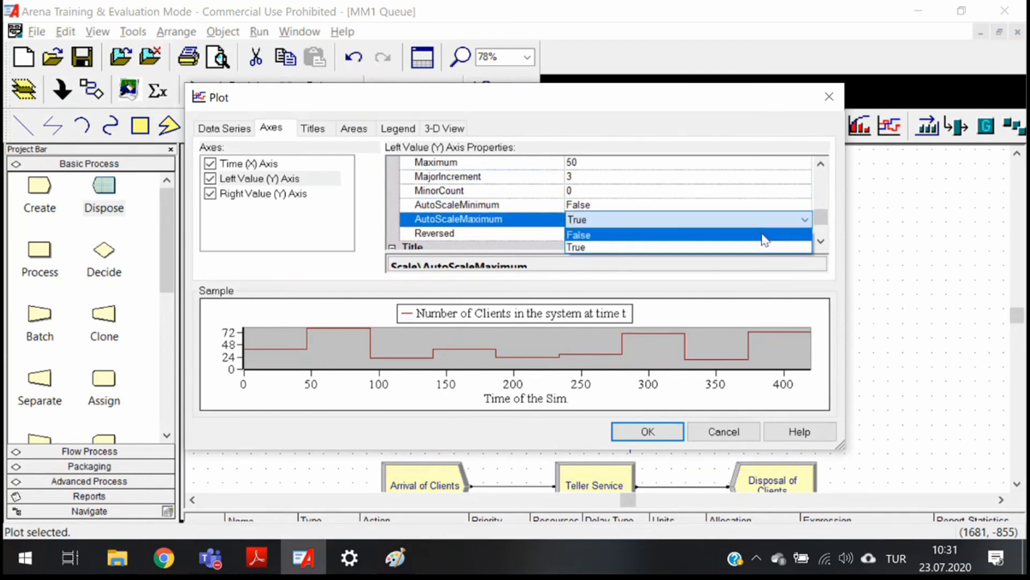
pyautogui.click(721, 243)
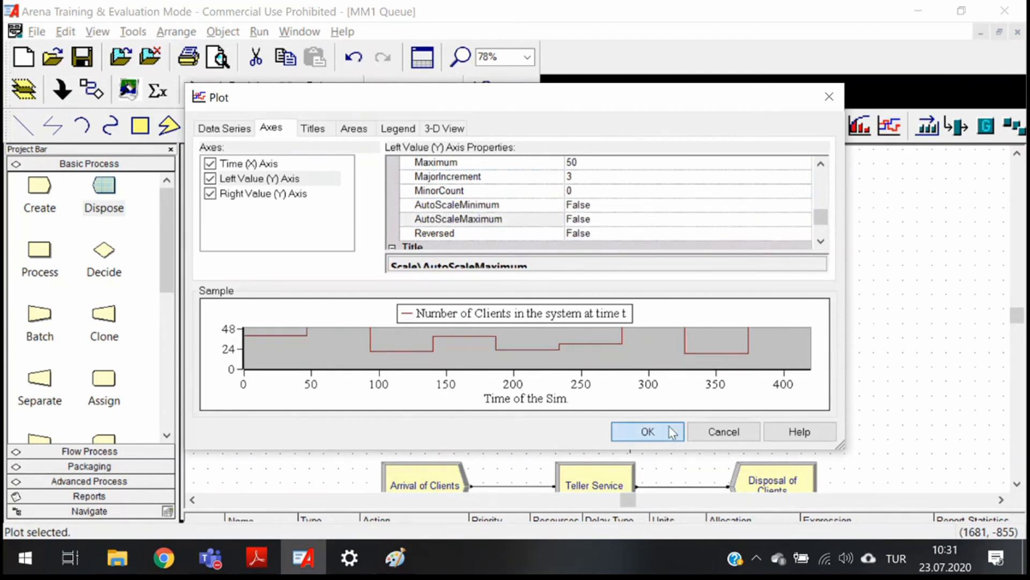
pyautogui.click(631, 440)
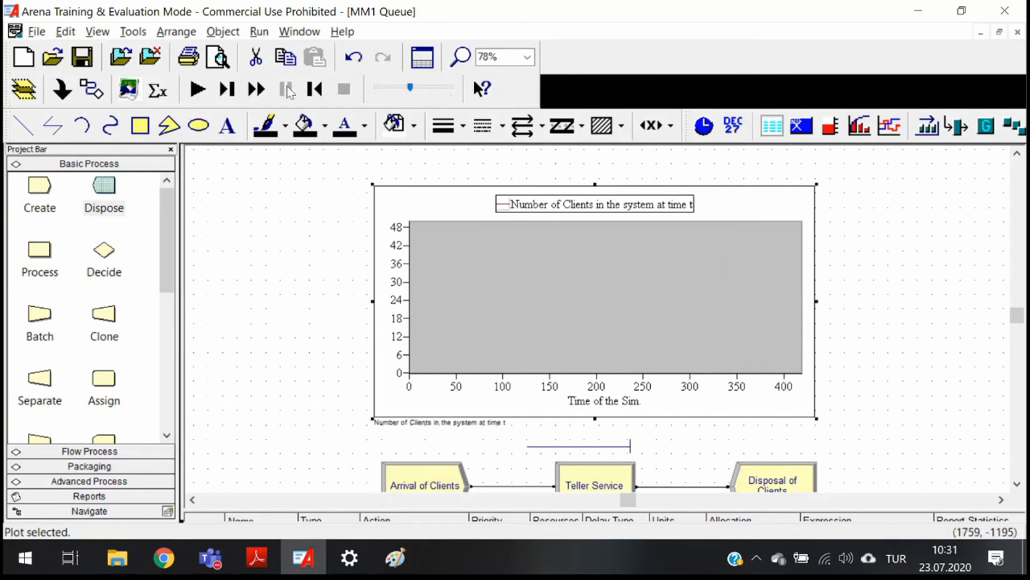
# Step: Run the simulation to 420 minutes, reducing the animation speed to the minimum, and end the run without viewing the results
pyautogui.click(203, 91)
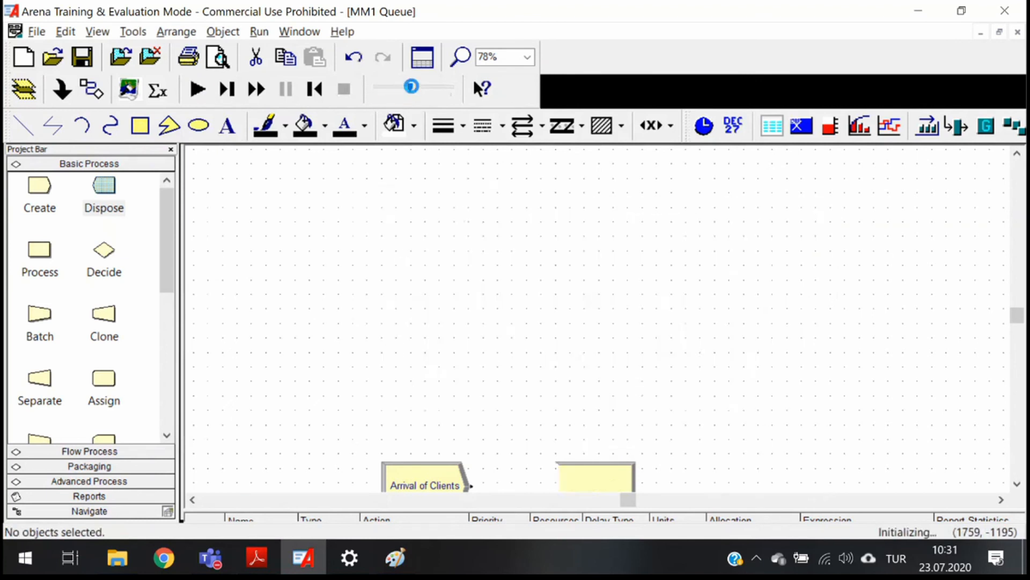
pyautogui.moveTo(411, 86); pyautogui.dragTo(366, 92)
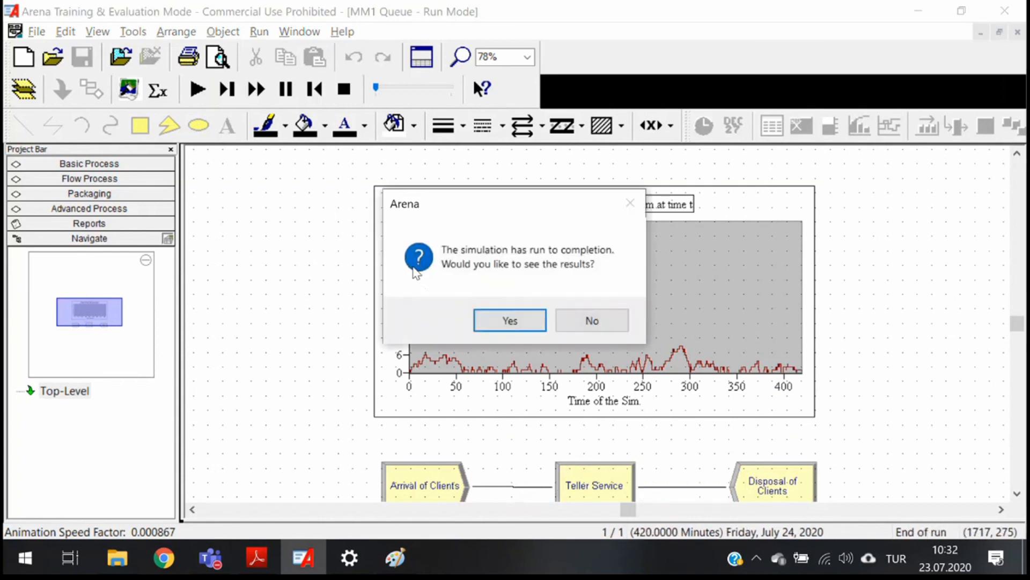
pyautogui.click(614, 320)
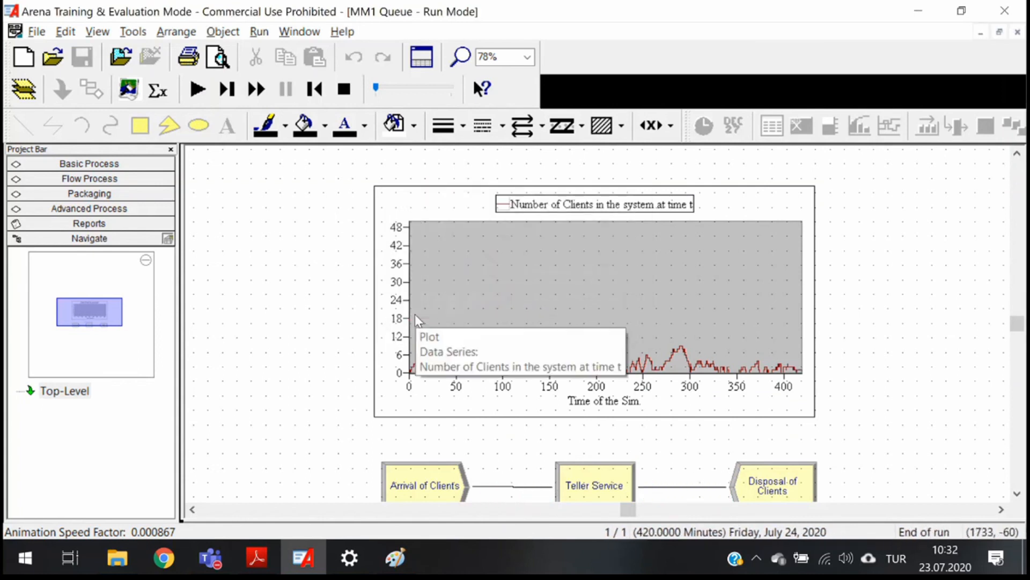
pyautogui.click(344, 88)
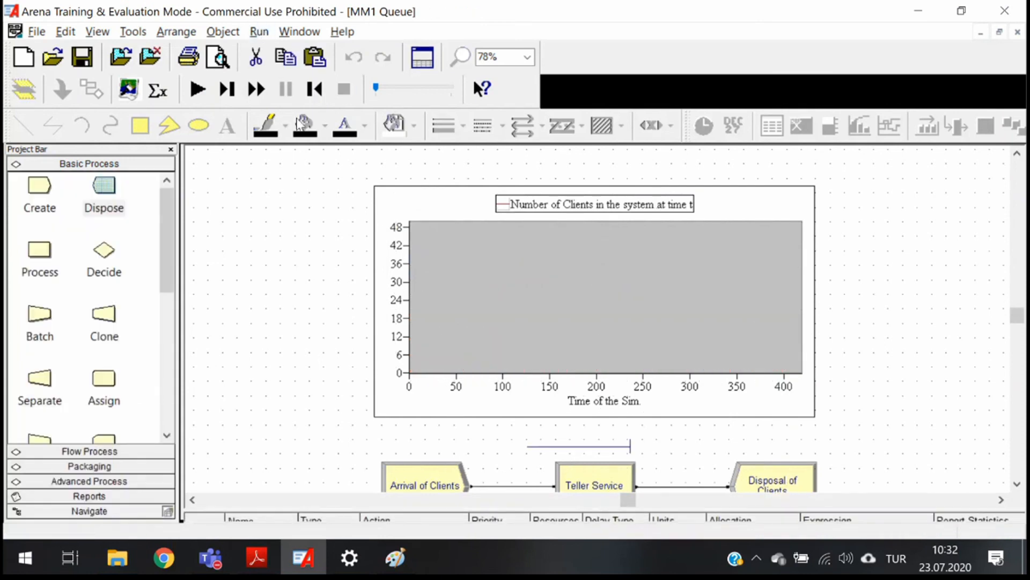
# Step: Set the plot's Left Value (Y) Axis scale maximum to 20 and accept the plot settings
pyautogui.doubleClick(413, 217)
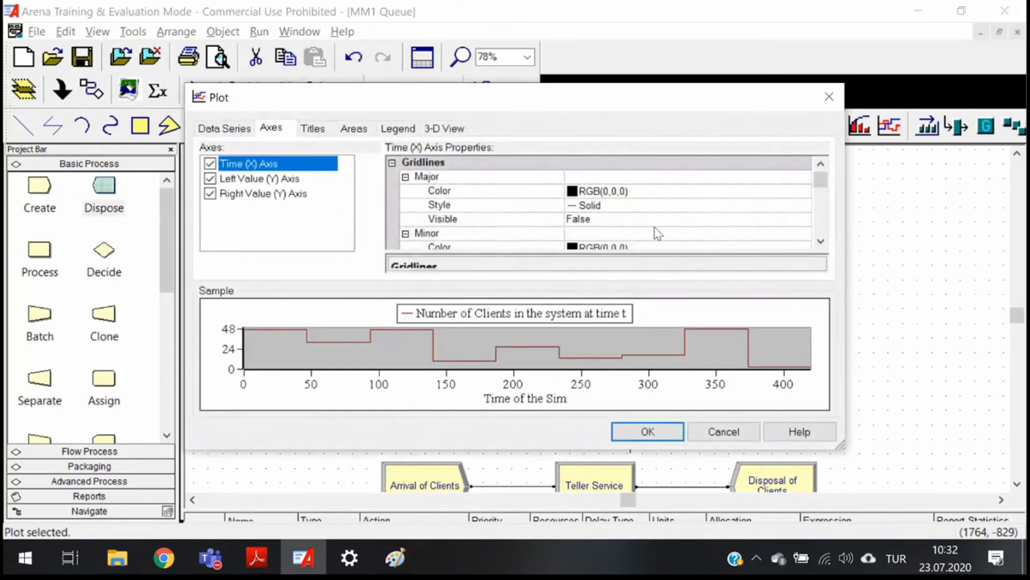
pyautogui.click(248, 179)
pyautogui.moveTo(827, 185); pyautogui.dragTo(832, 217)
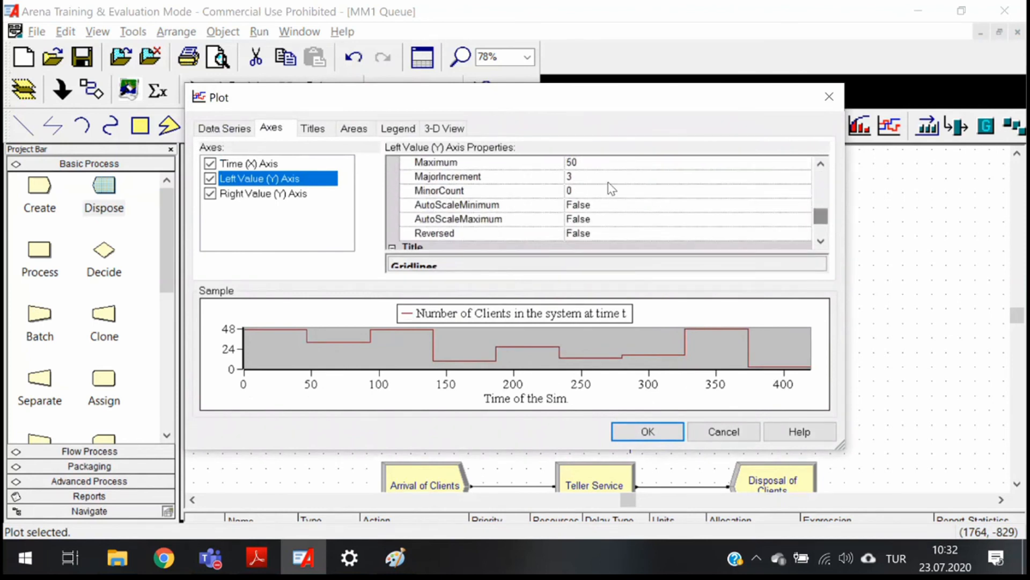
pyautogui.click(590, 162)
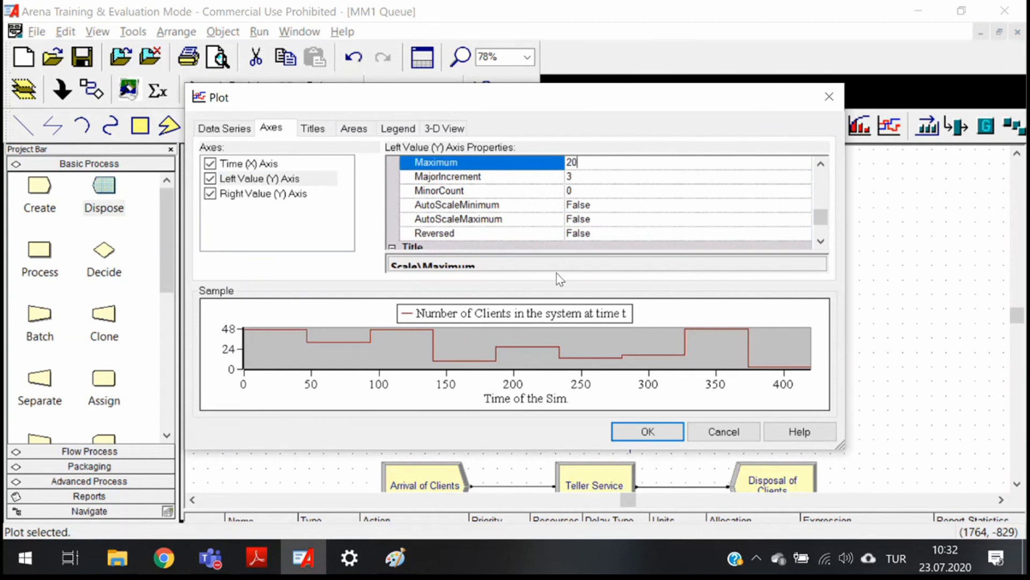
pyautogui.click(646, 433)
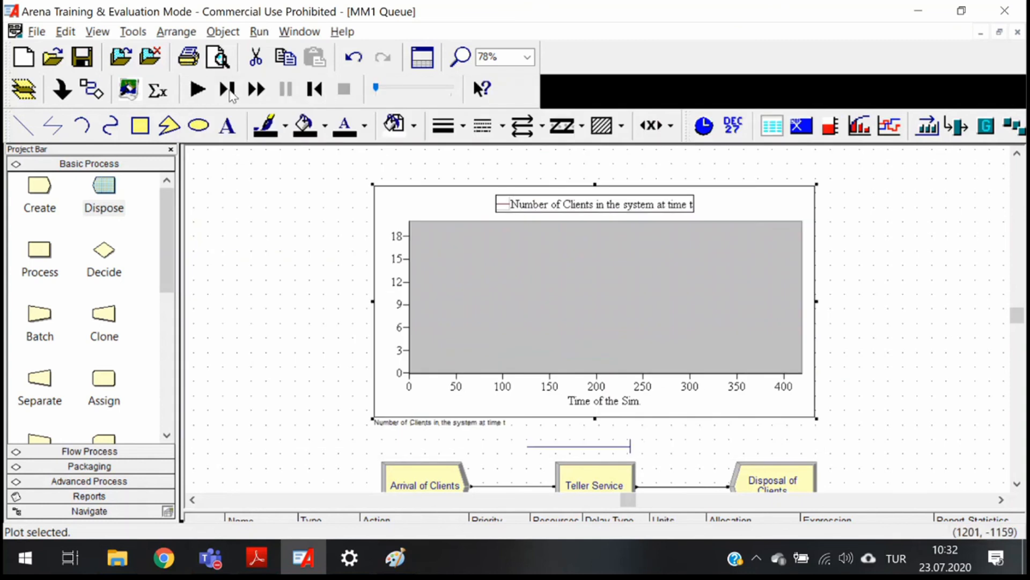
# Step: Run the simulation again and raise the animation speed to the maximum
pyautogui.click(198, 89)
pyautogui.moveTo(396, 92); pyautogui.dragTo(460, 92)
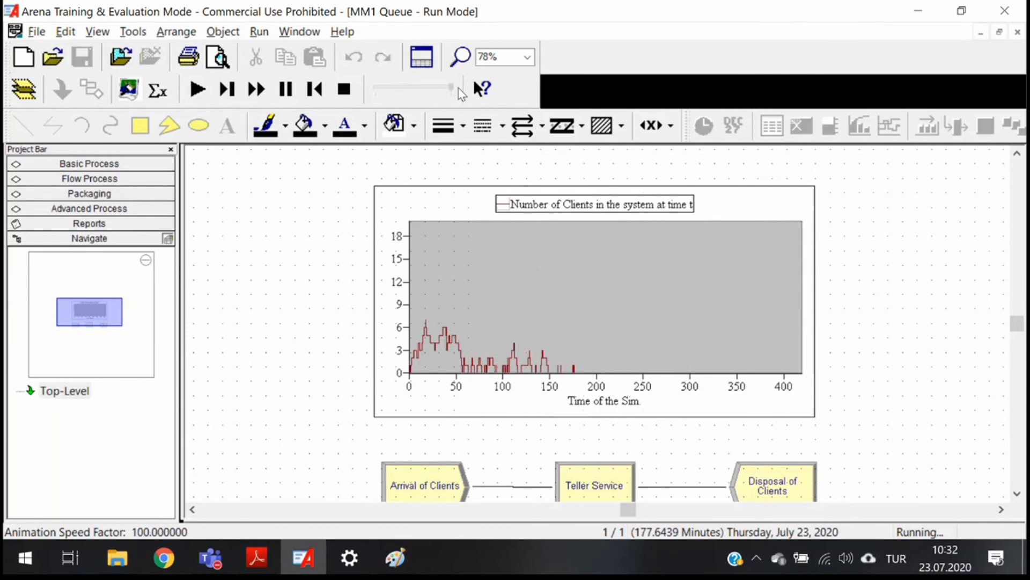